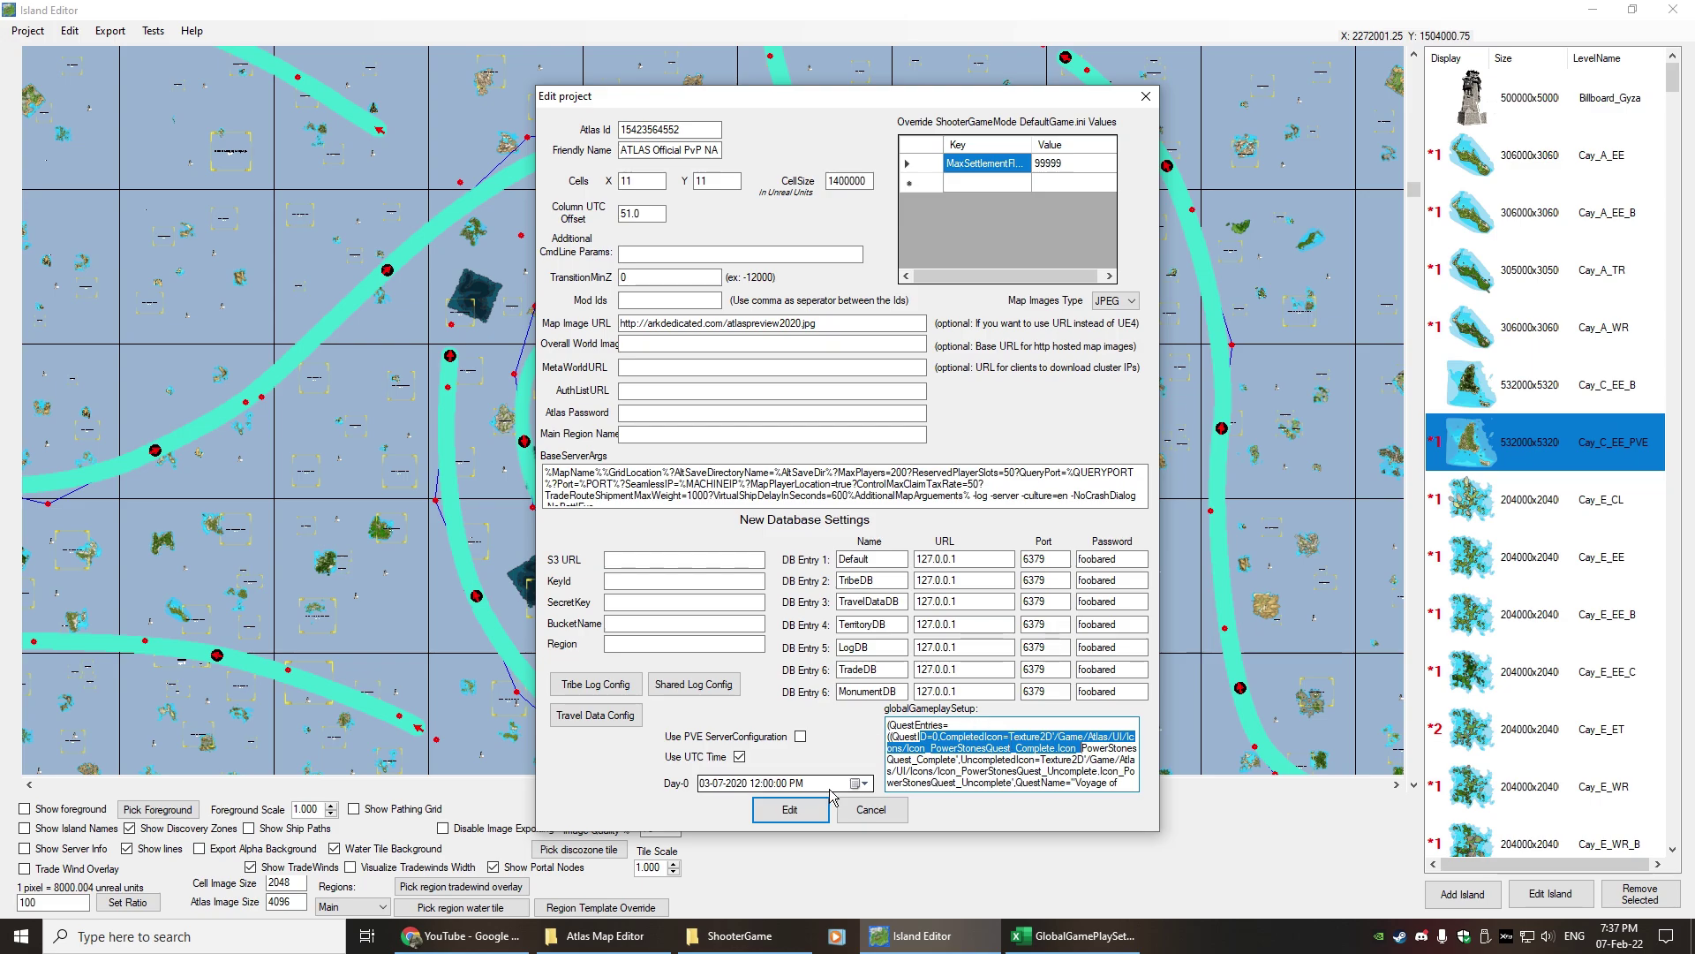
Step: Cancel the project edit, open the discovery zones list sorted by ManualName, examine the PowerStone and SecondaryStone entries, and cancel it
left_click(871, 809)
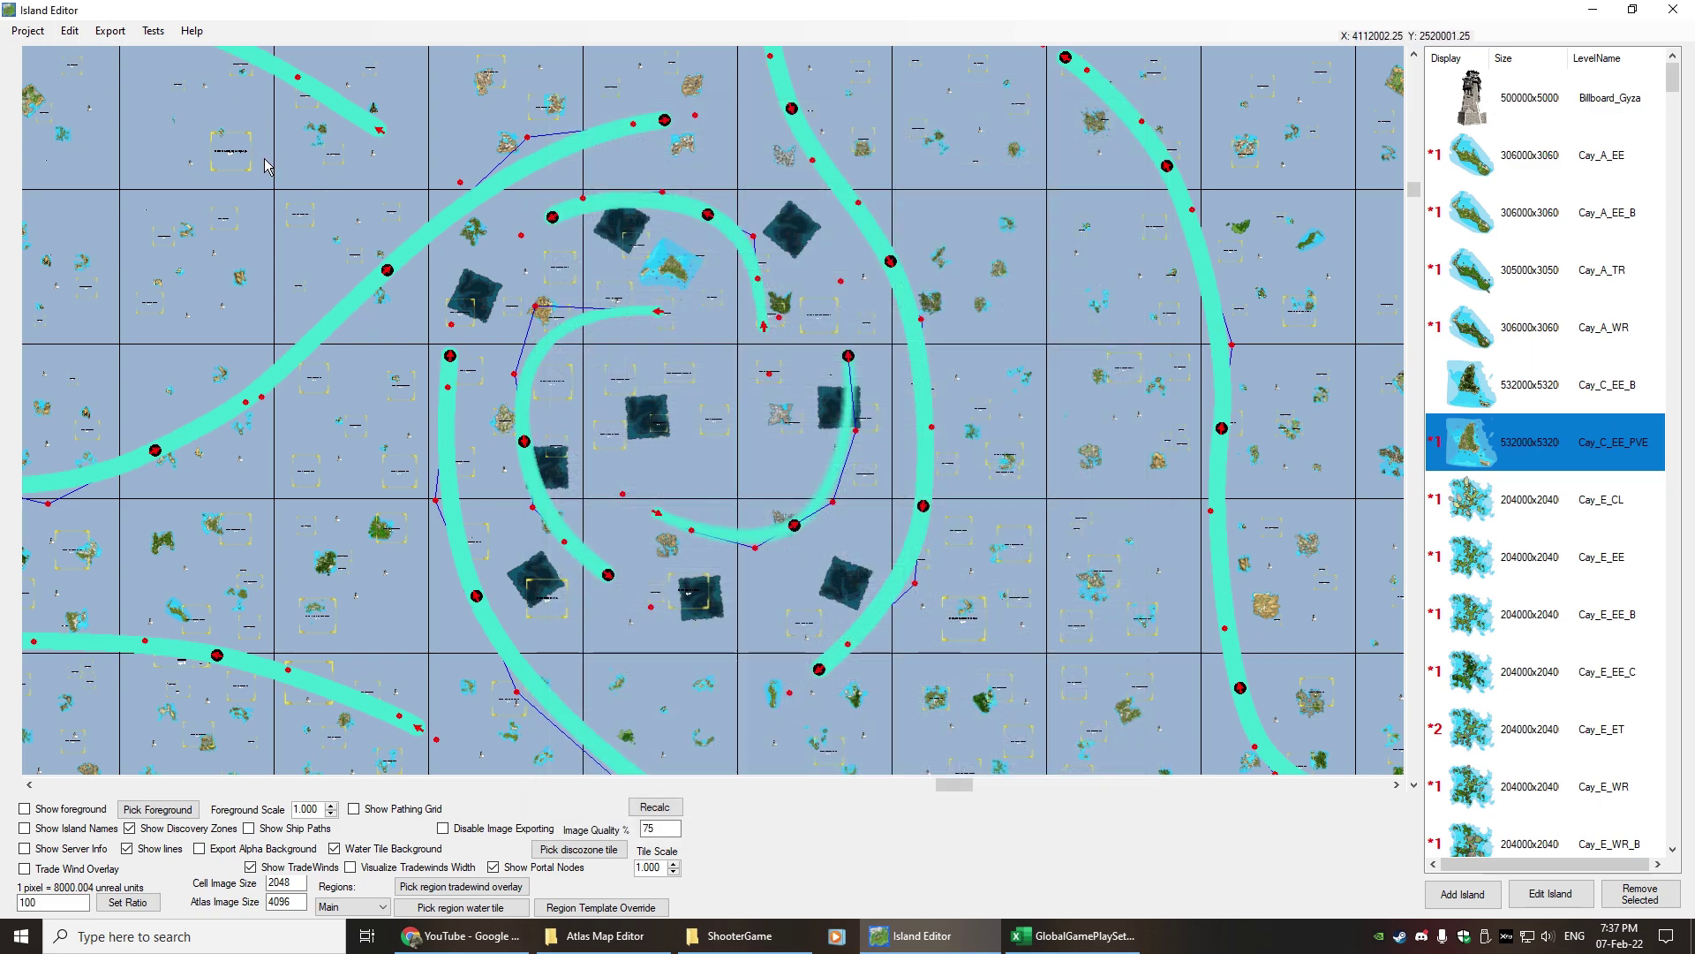
left_click(70, 31)
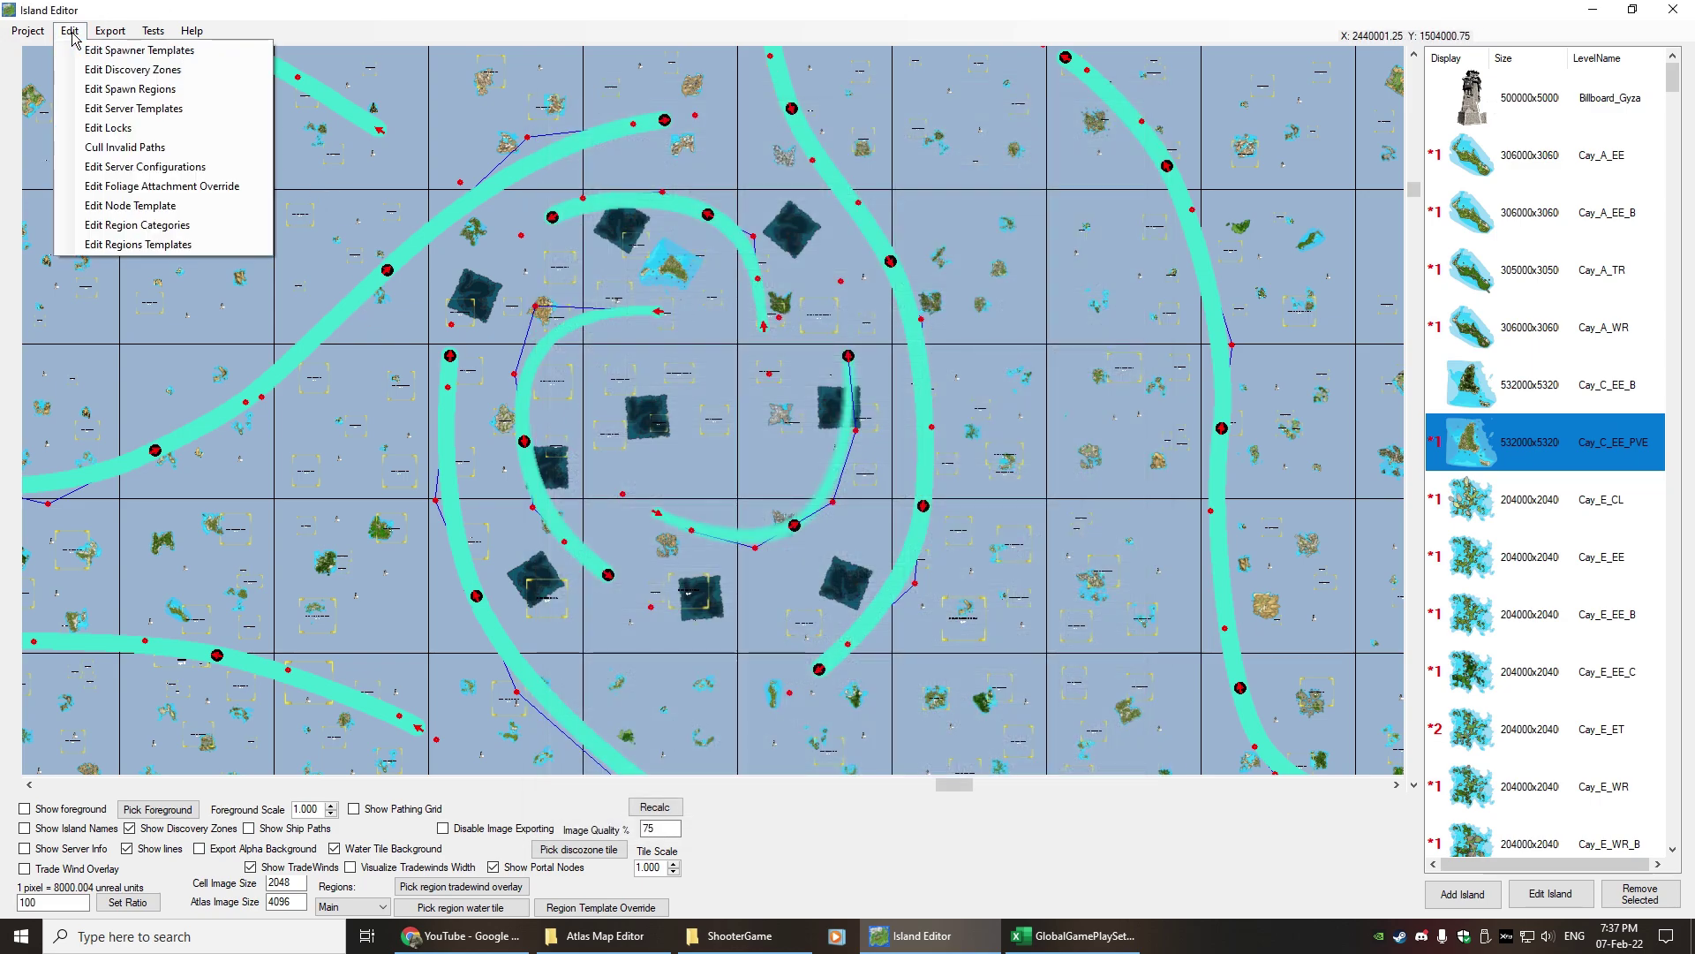
left_click(134, 71)
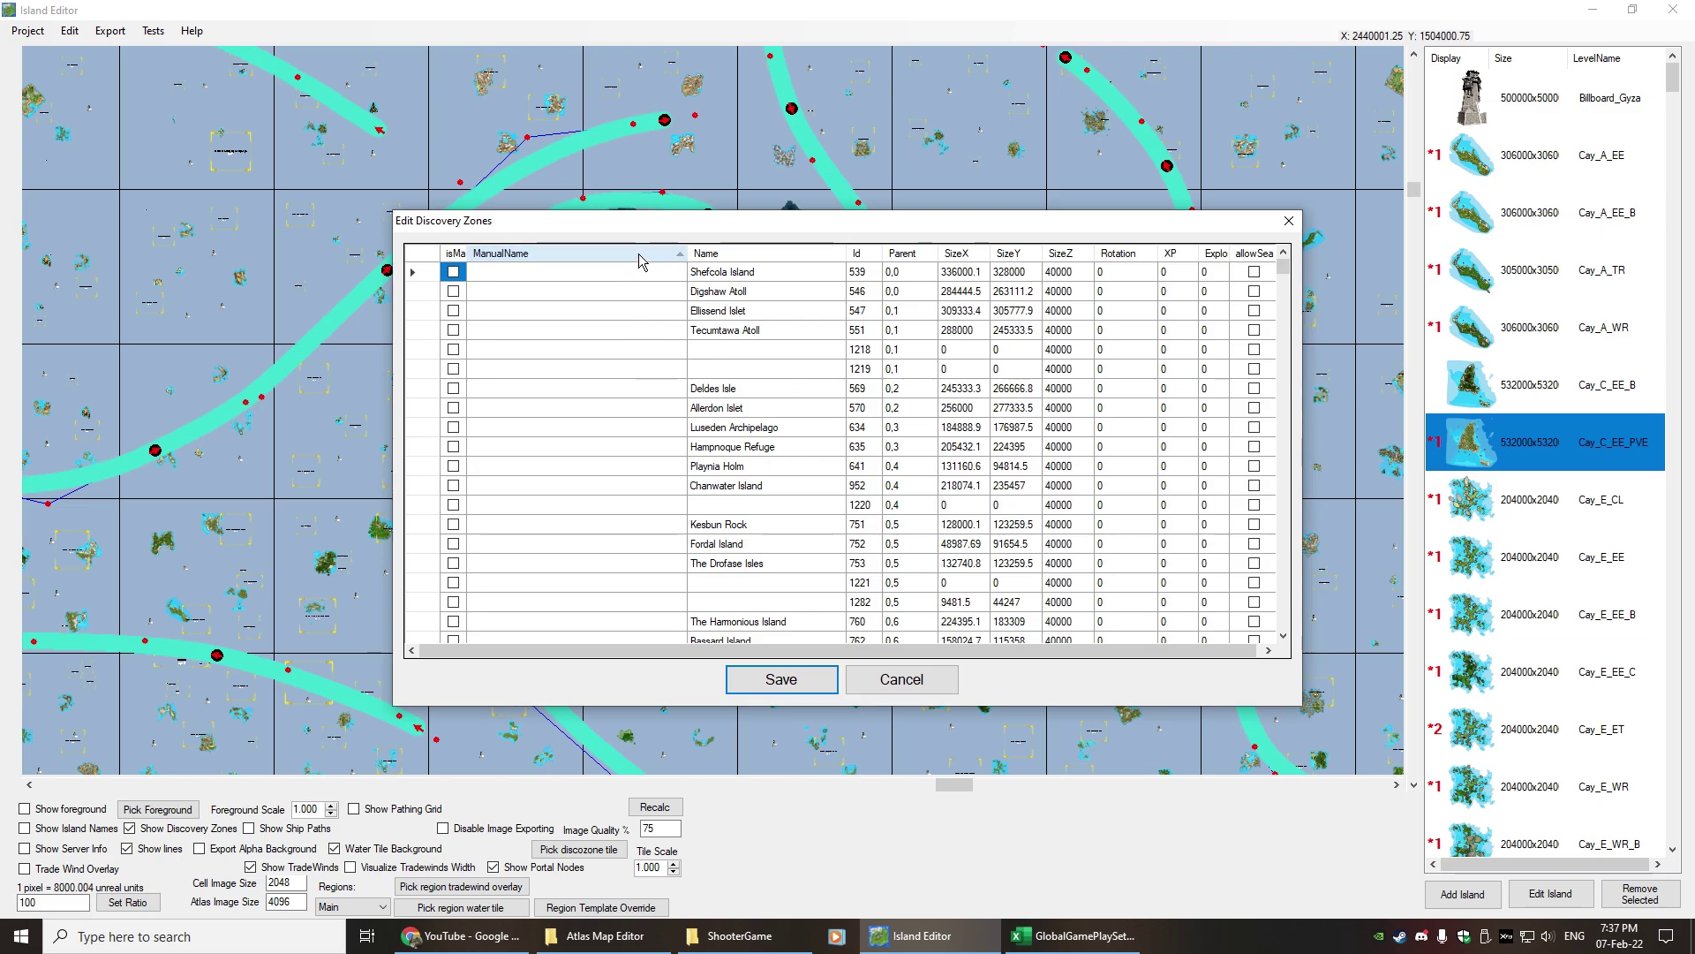
left_click(638, 253)
scroll(580, 346, "down", 5)
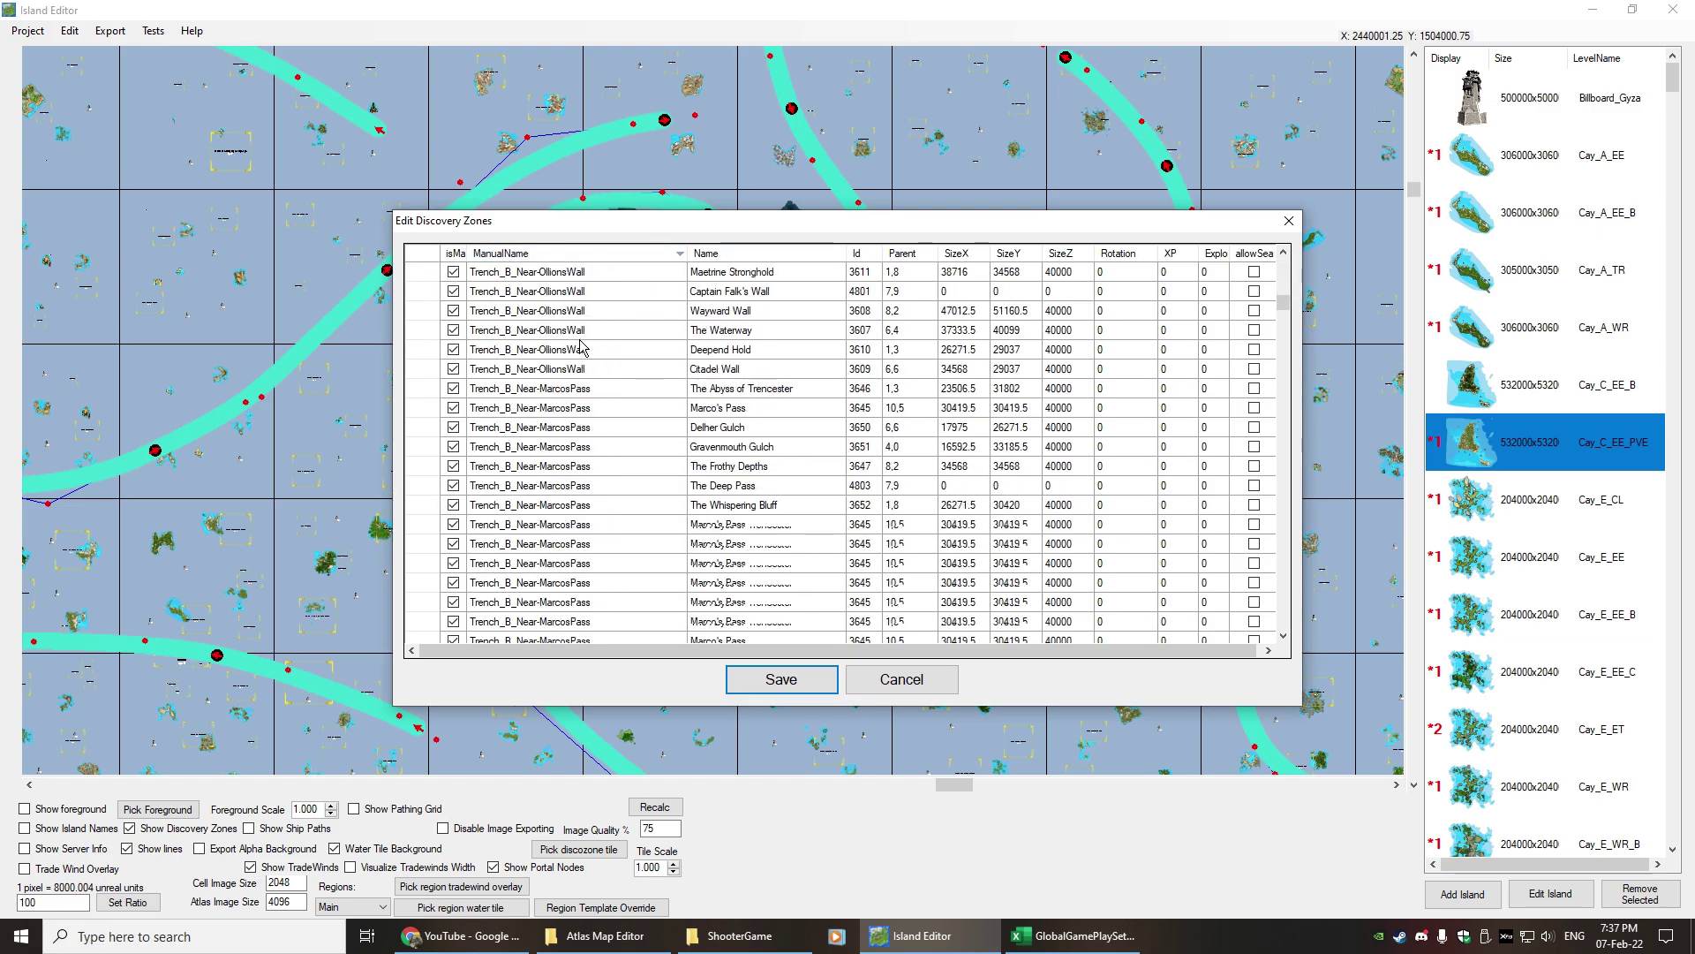
scroll(583, 371, "down", 10)
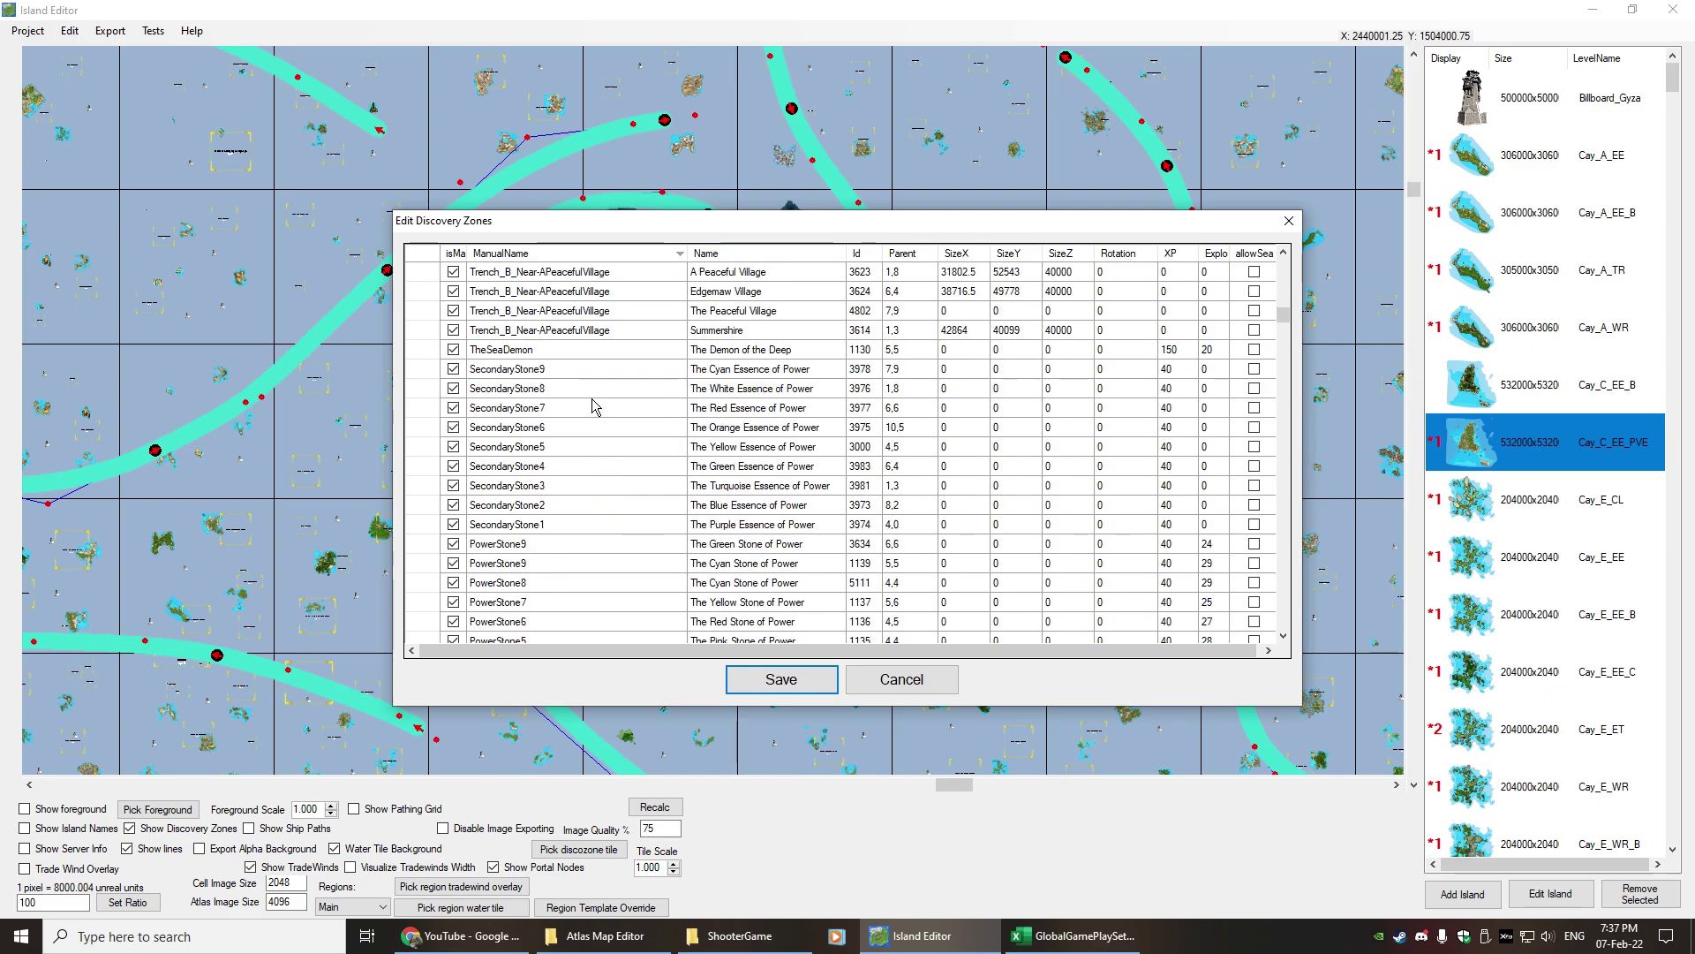
scroll(594, 407, "down", 2)
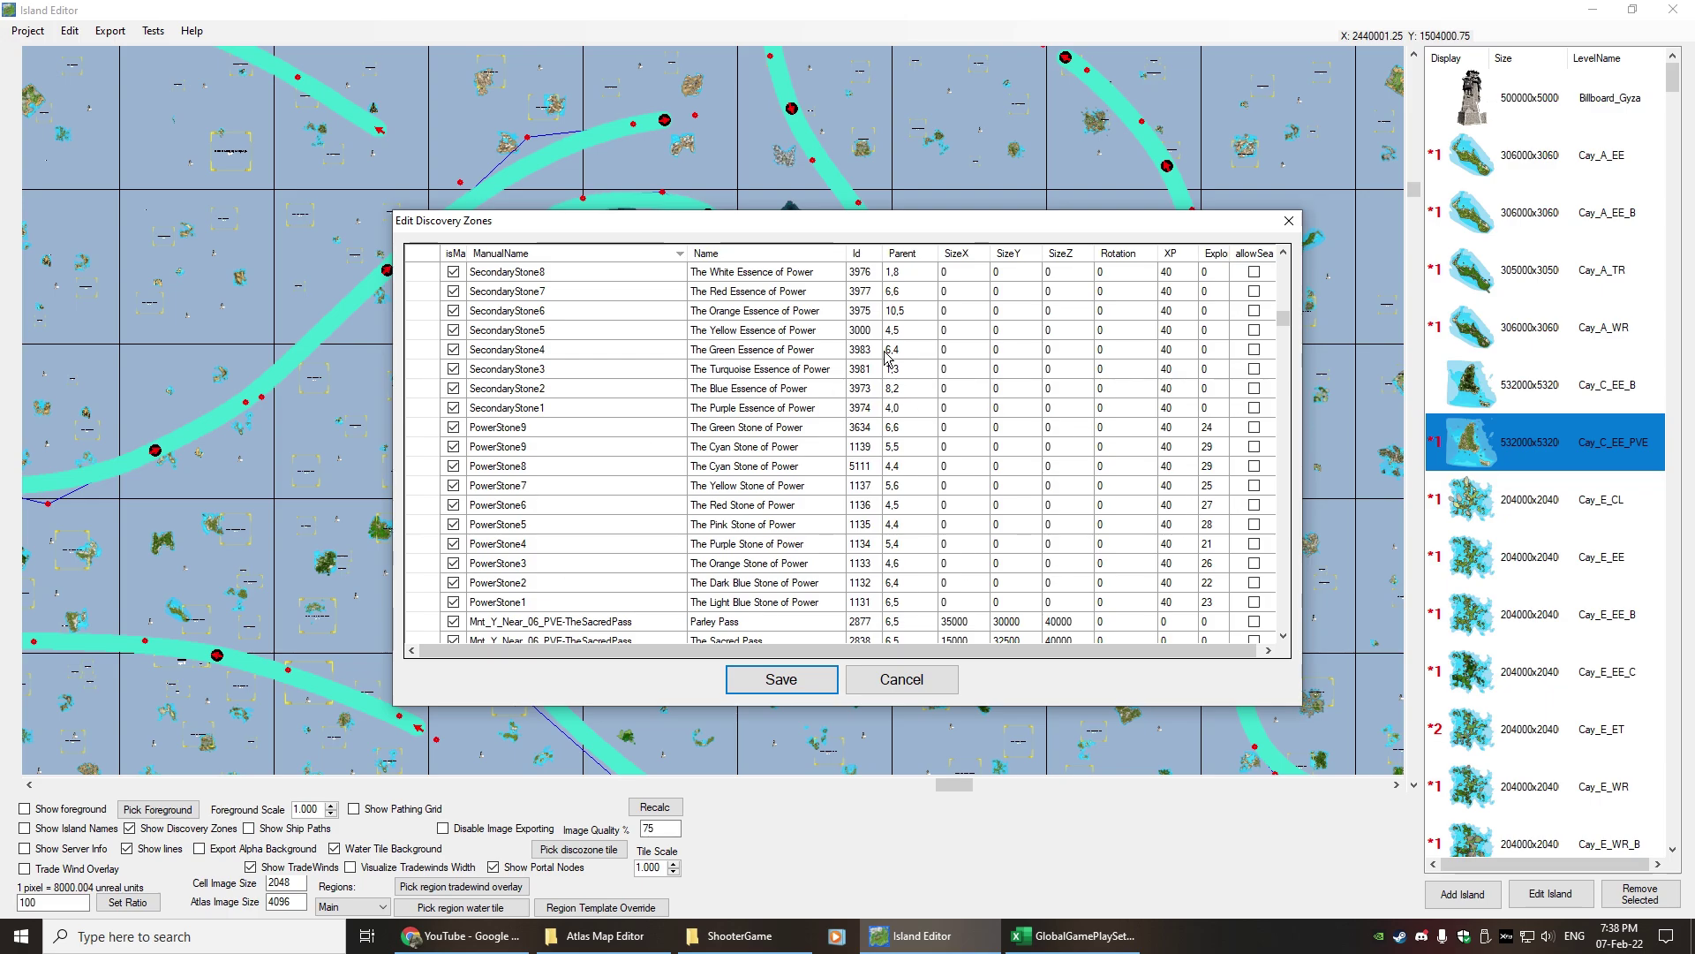
left_click(910, 685)
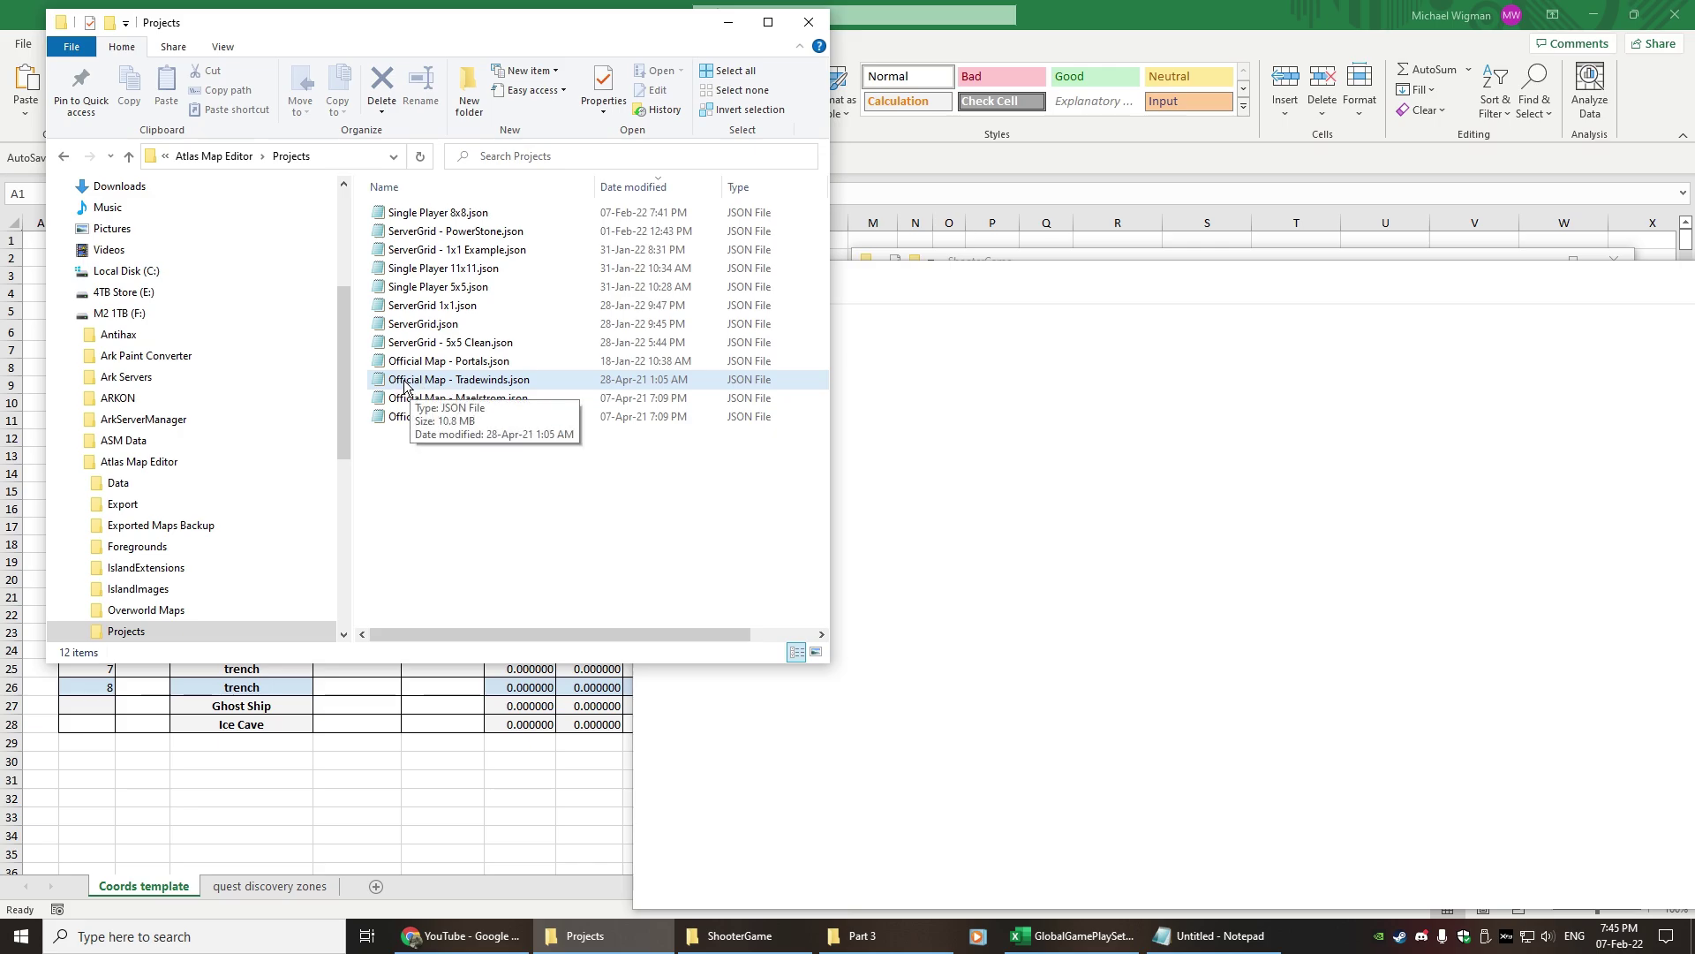
Step: Open Official Map - Tradewinds.json from the Projects folder and locate its globalGameplaySetup section
double_click(437, 385)
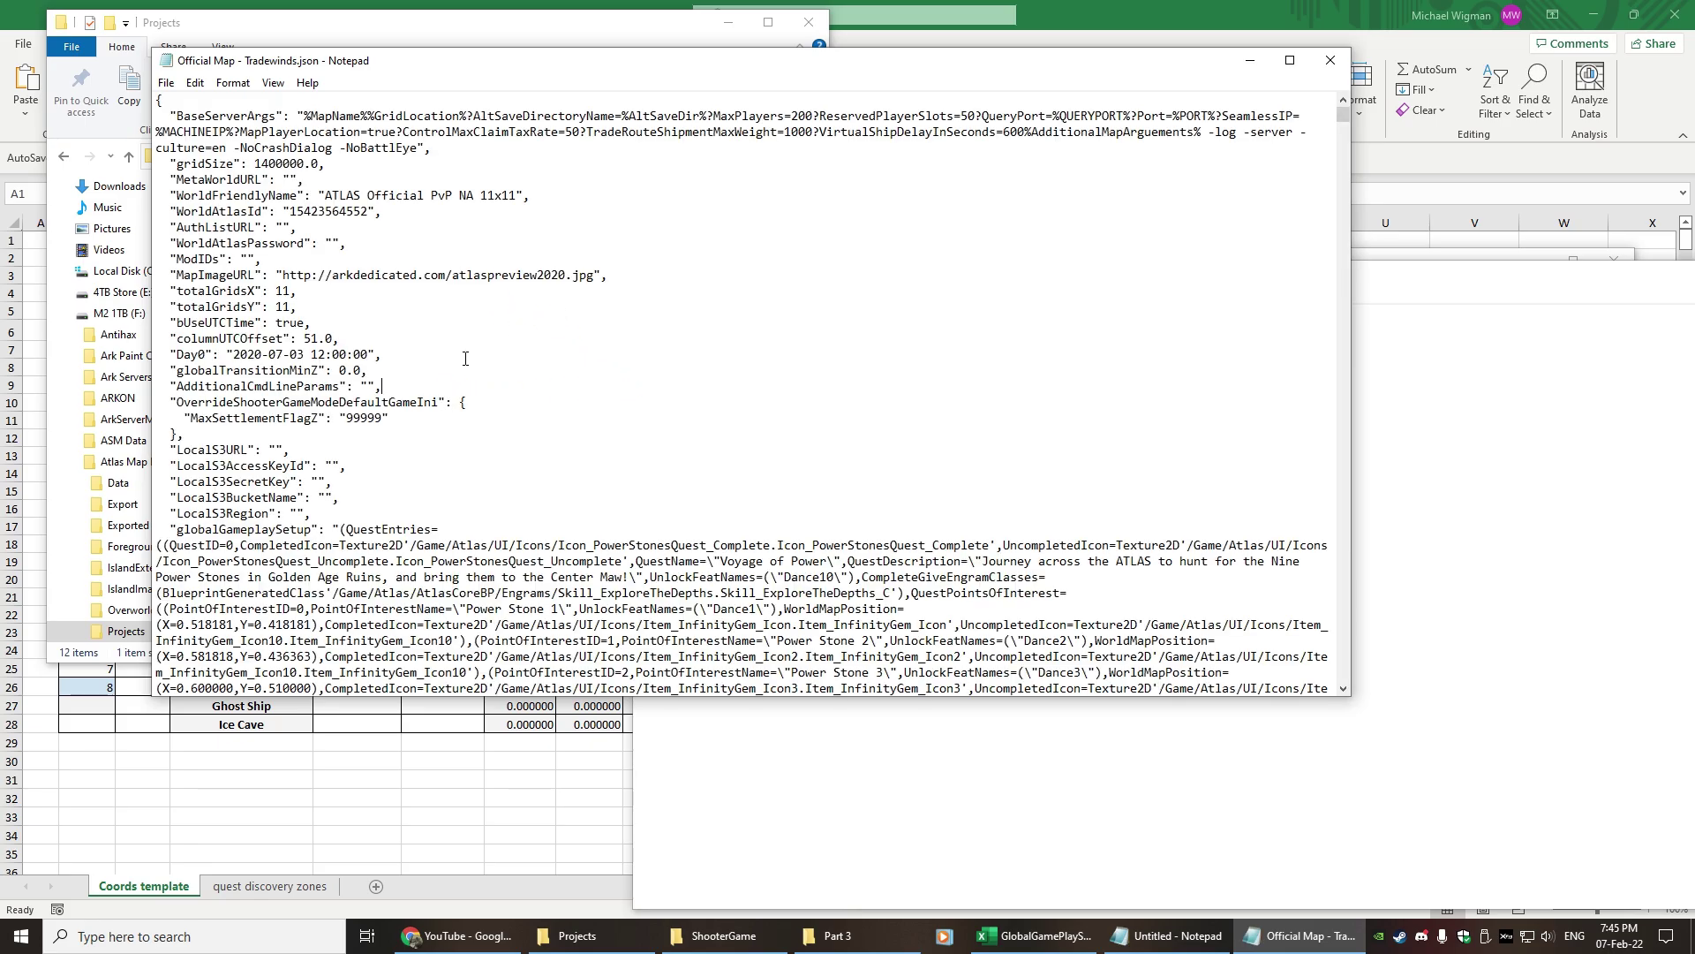
scroll(365, 415, "down", 3)
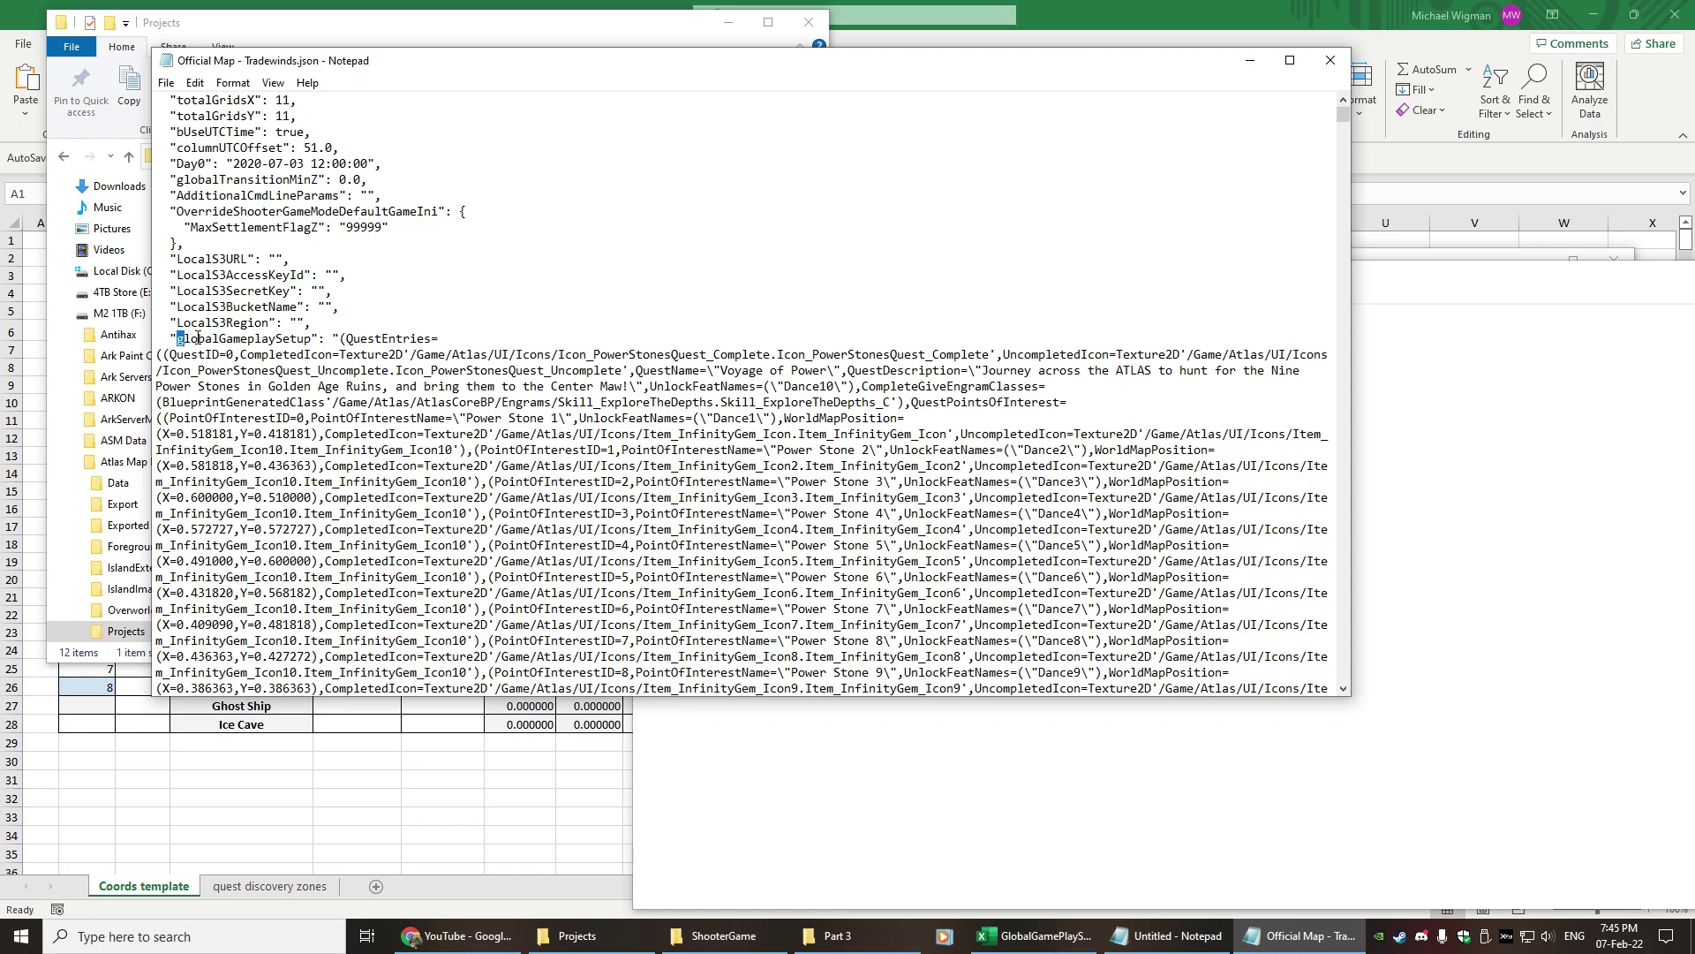
double_click(182, 338)
scroll(223, 272, "up", 4)
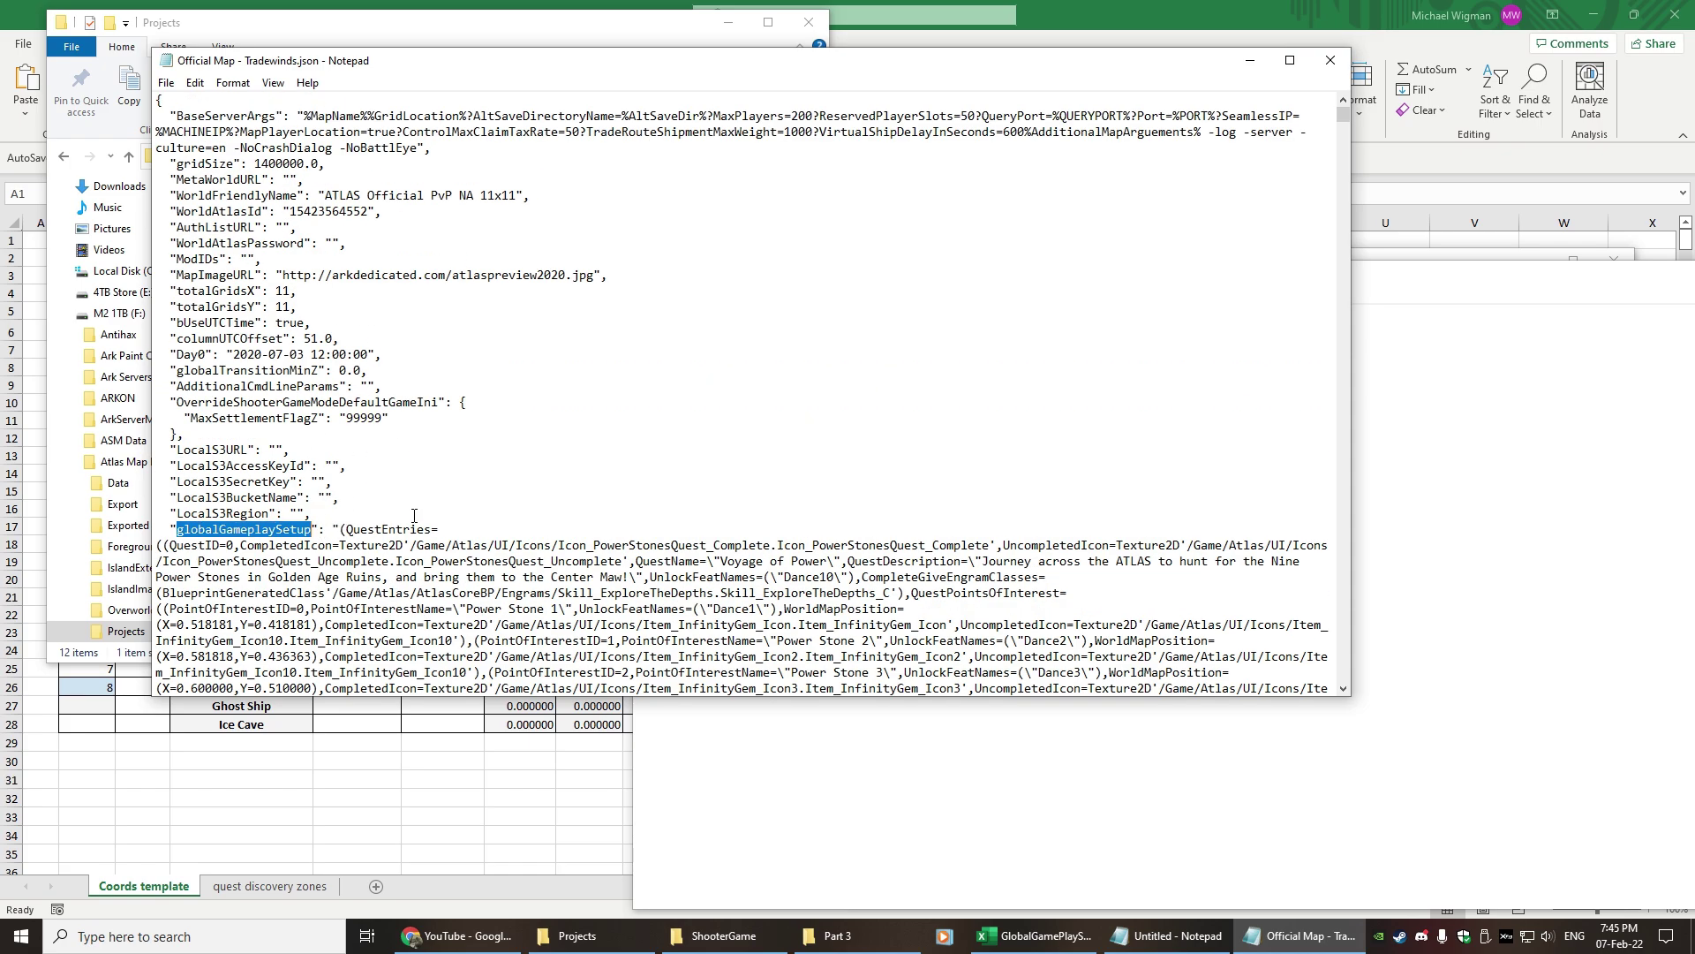
scroll(414, 516, "down", 3)
left_click(524, 434, "shift")
left_click(523, 434)
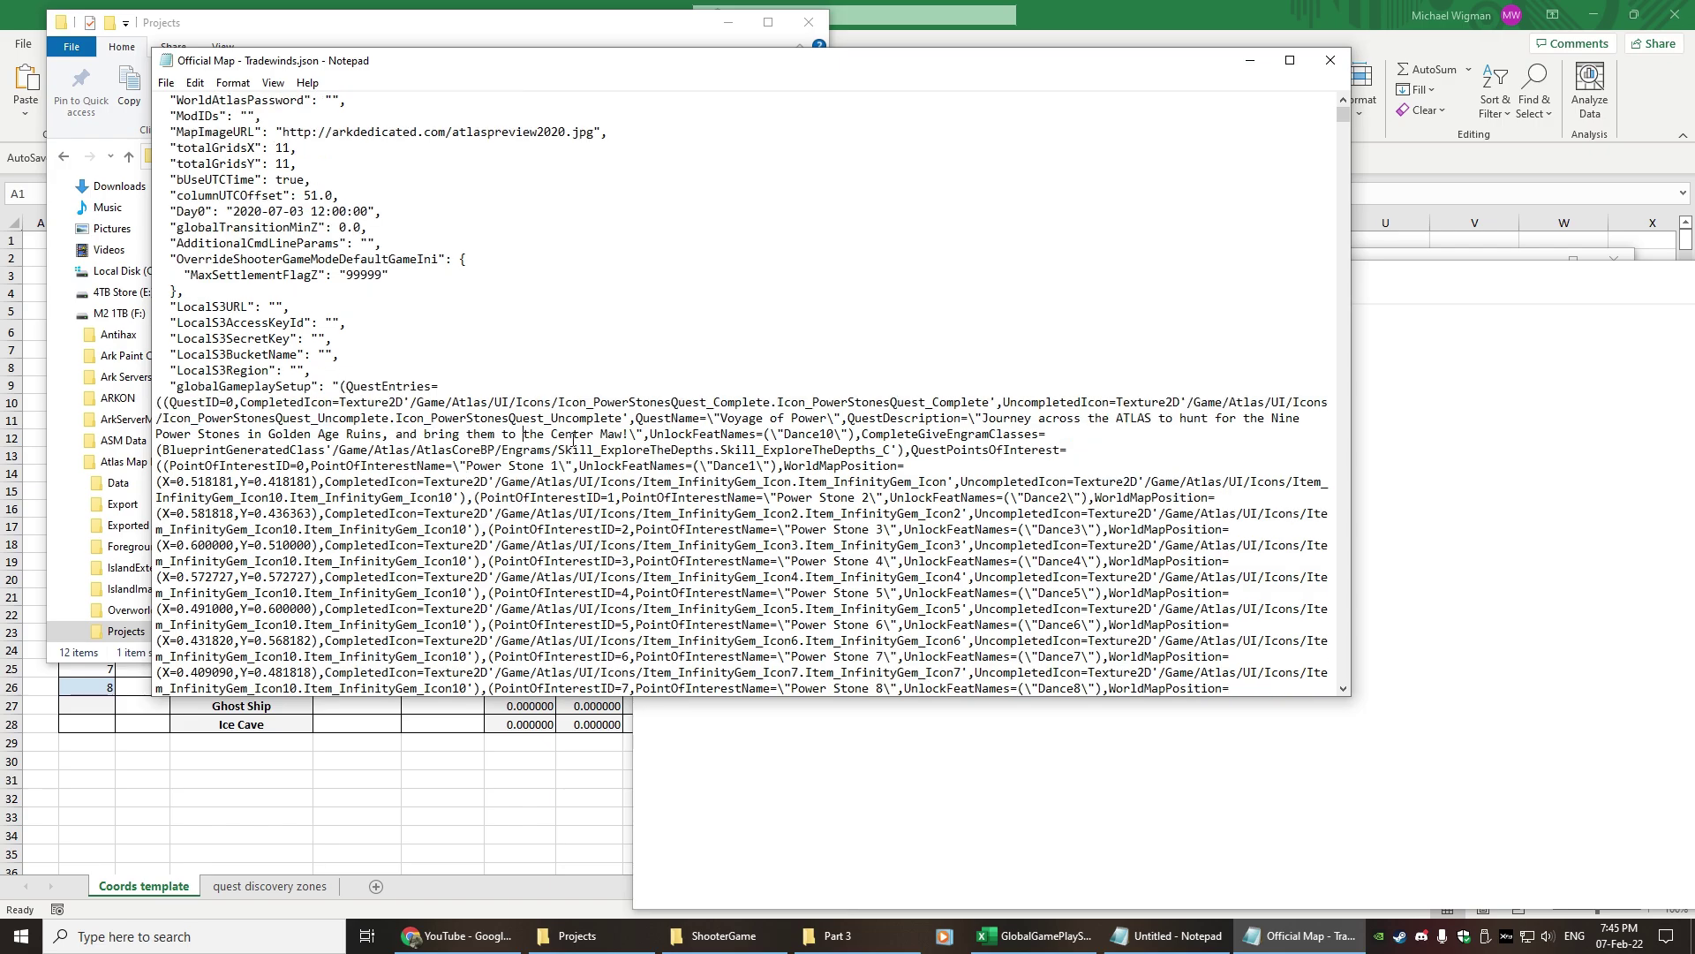
Step: Examine the Voyage of Power quest name, the Power Stone 1 WorldPosition, and the rest of the globalGameplaySetup block through its end
left_click_drag(722, 418, 819, 418)
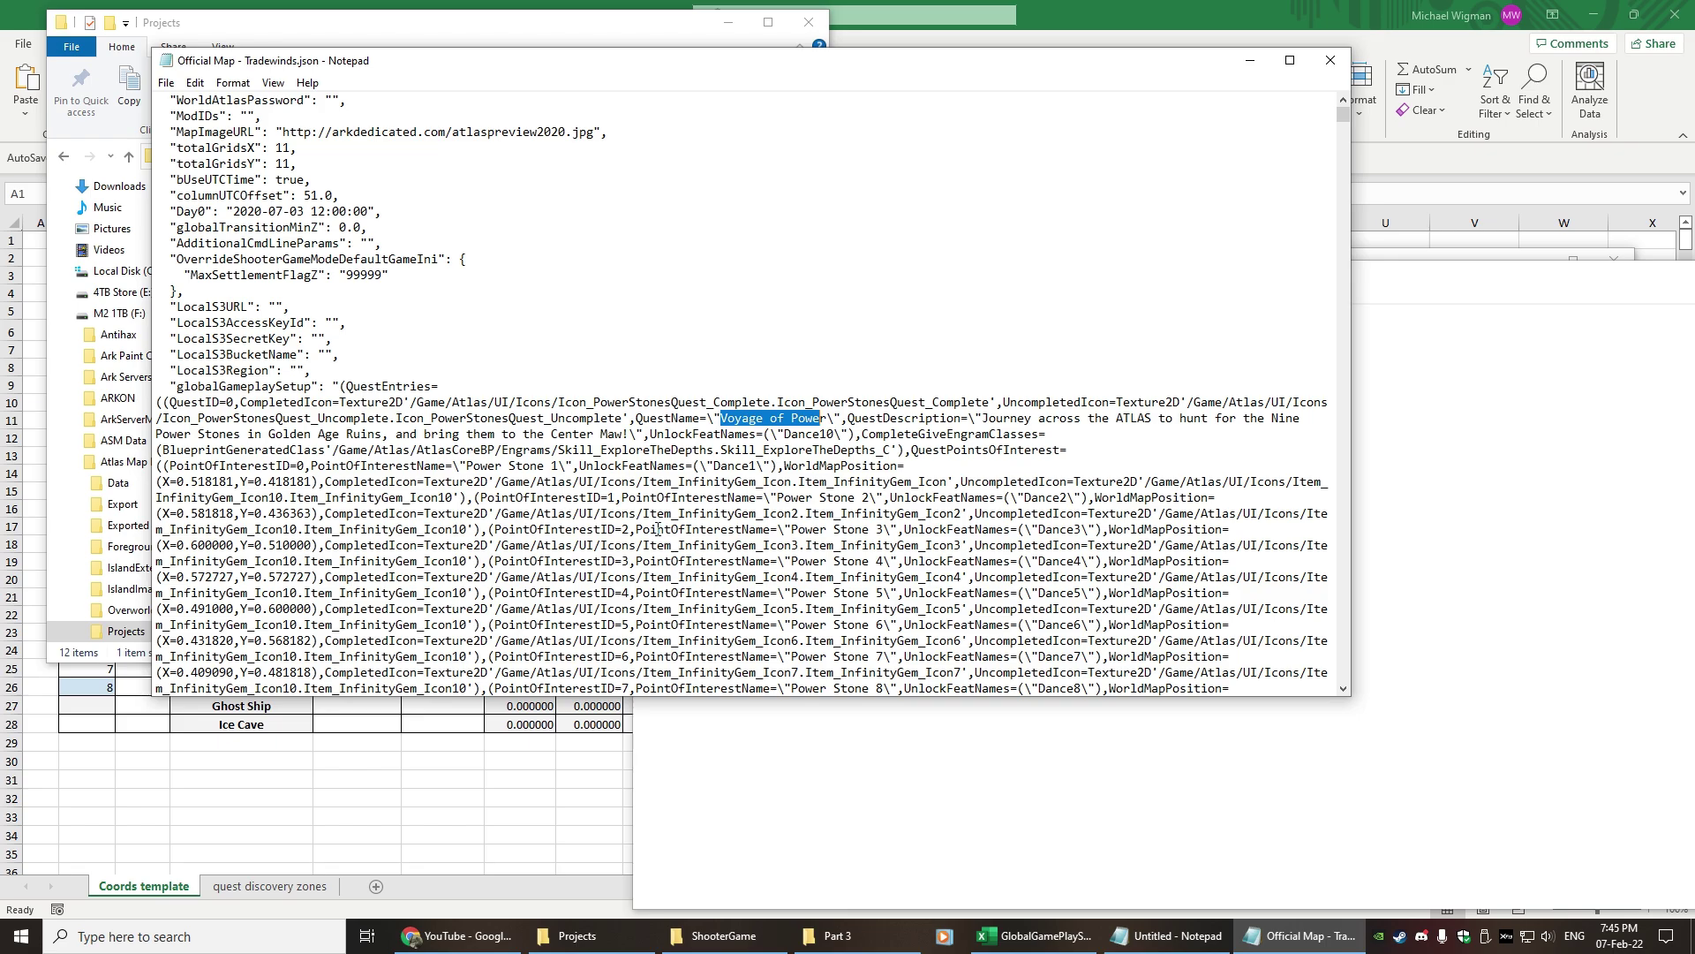
scroll(652, 487, "down", 2)
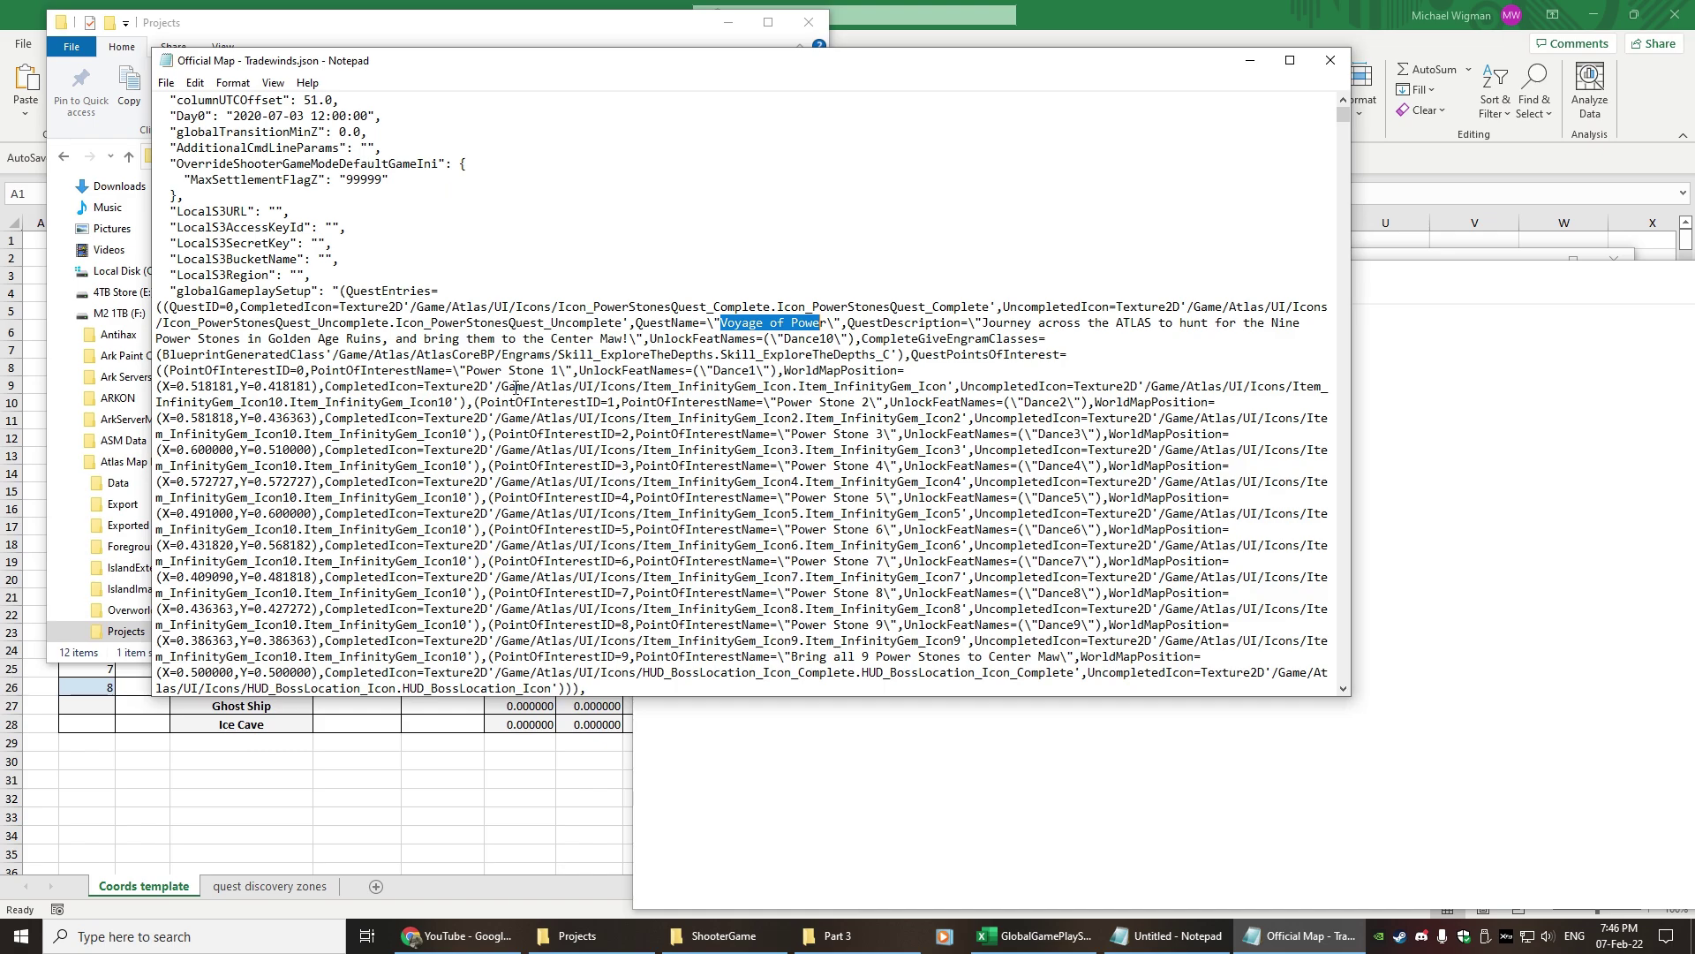
left_click_drag(161, 386, 313, 387)
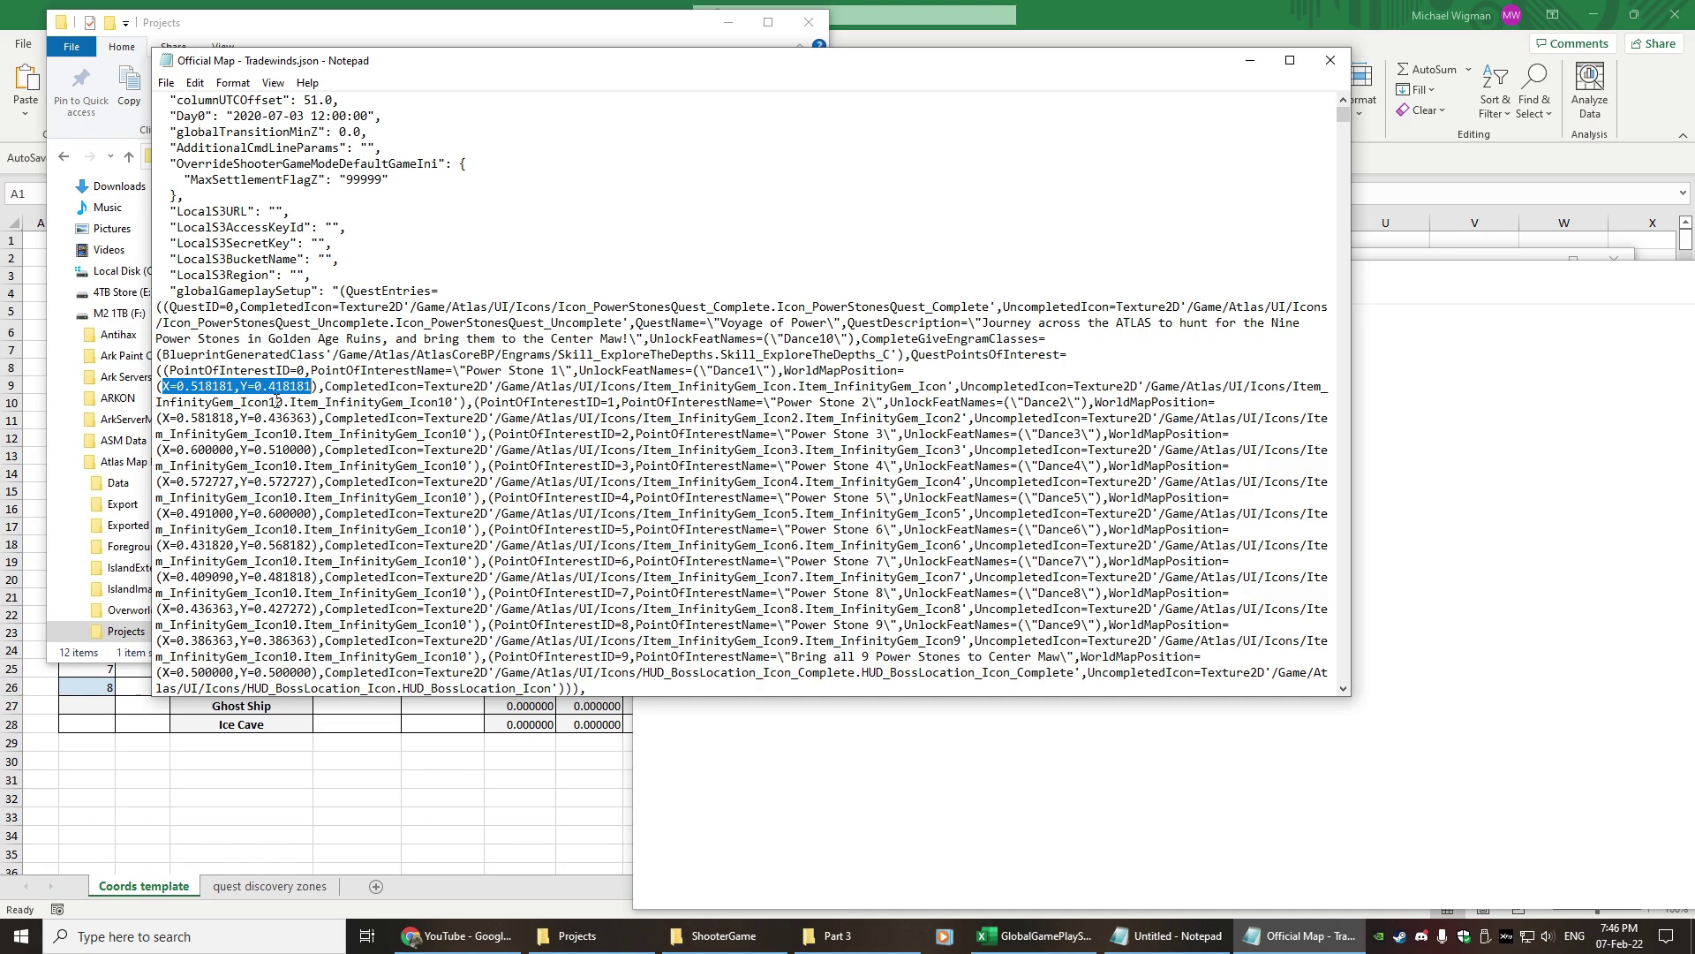
left_click_drag(176, 294, 337, 338)
scroll(525, 416, "down", 15)
scroll(525, 416, "down", 10)
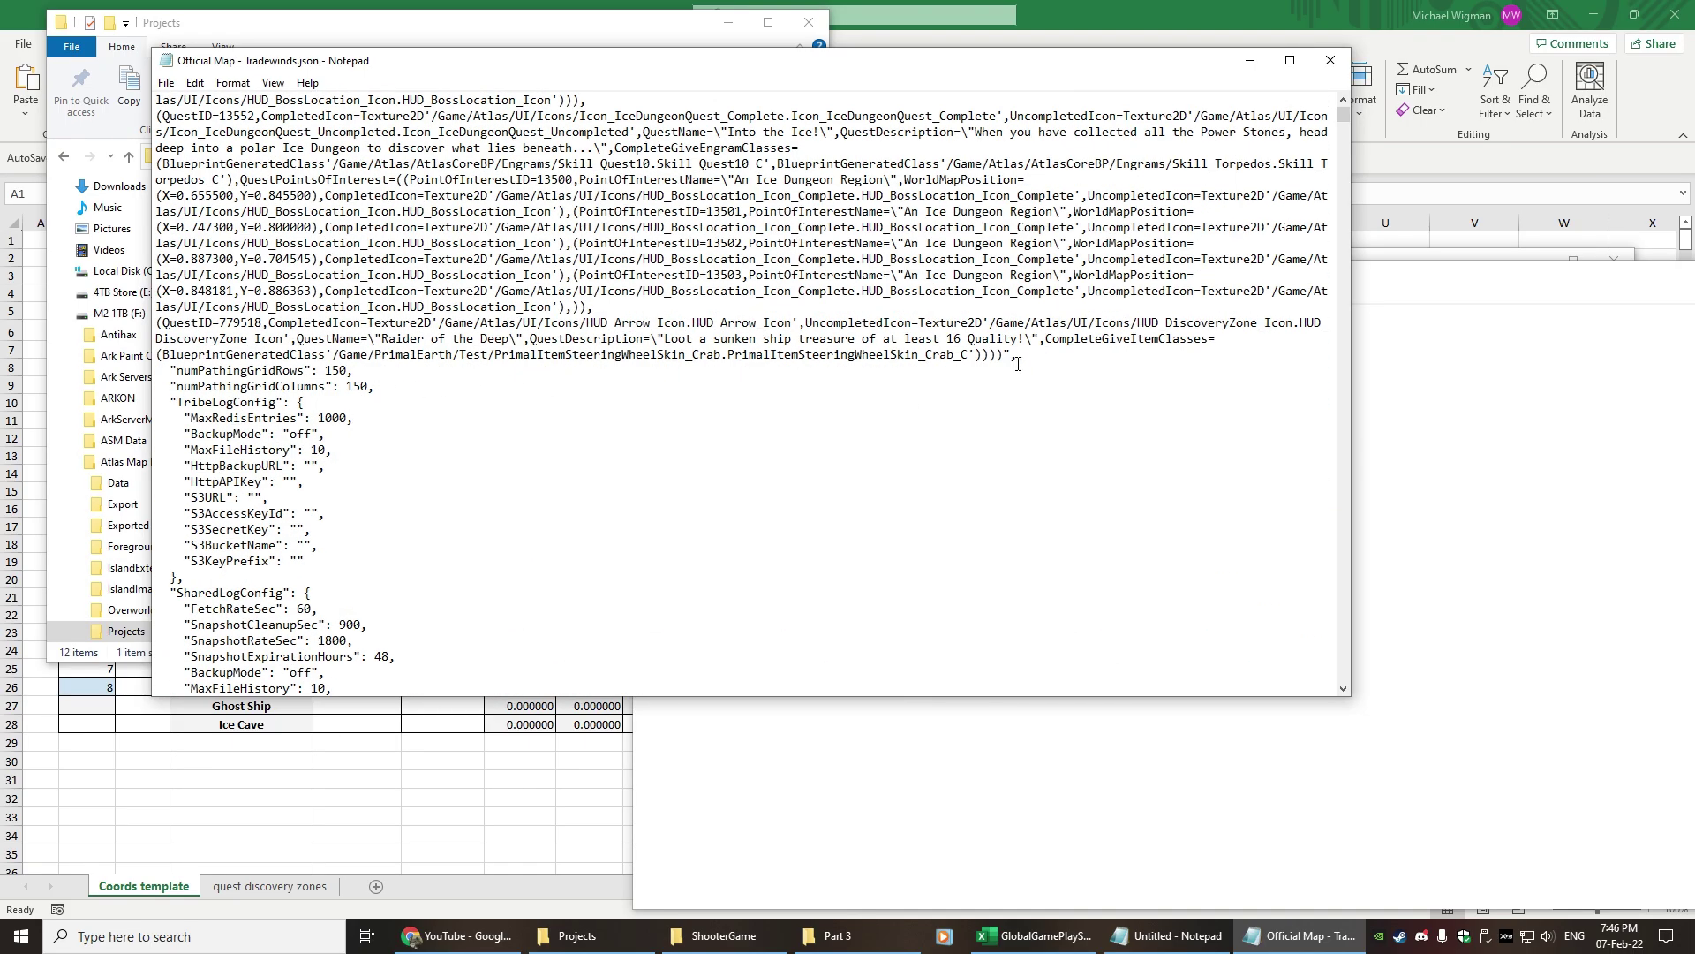
Step: Switch to the untitled Notepad copy of globalGameplaySetup and search downward for successive QuestID entries
key("alt+Tab")
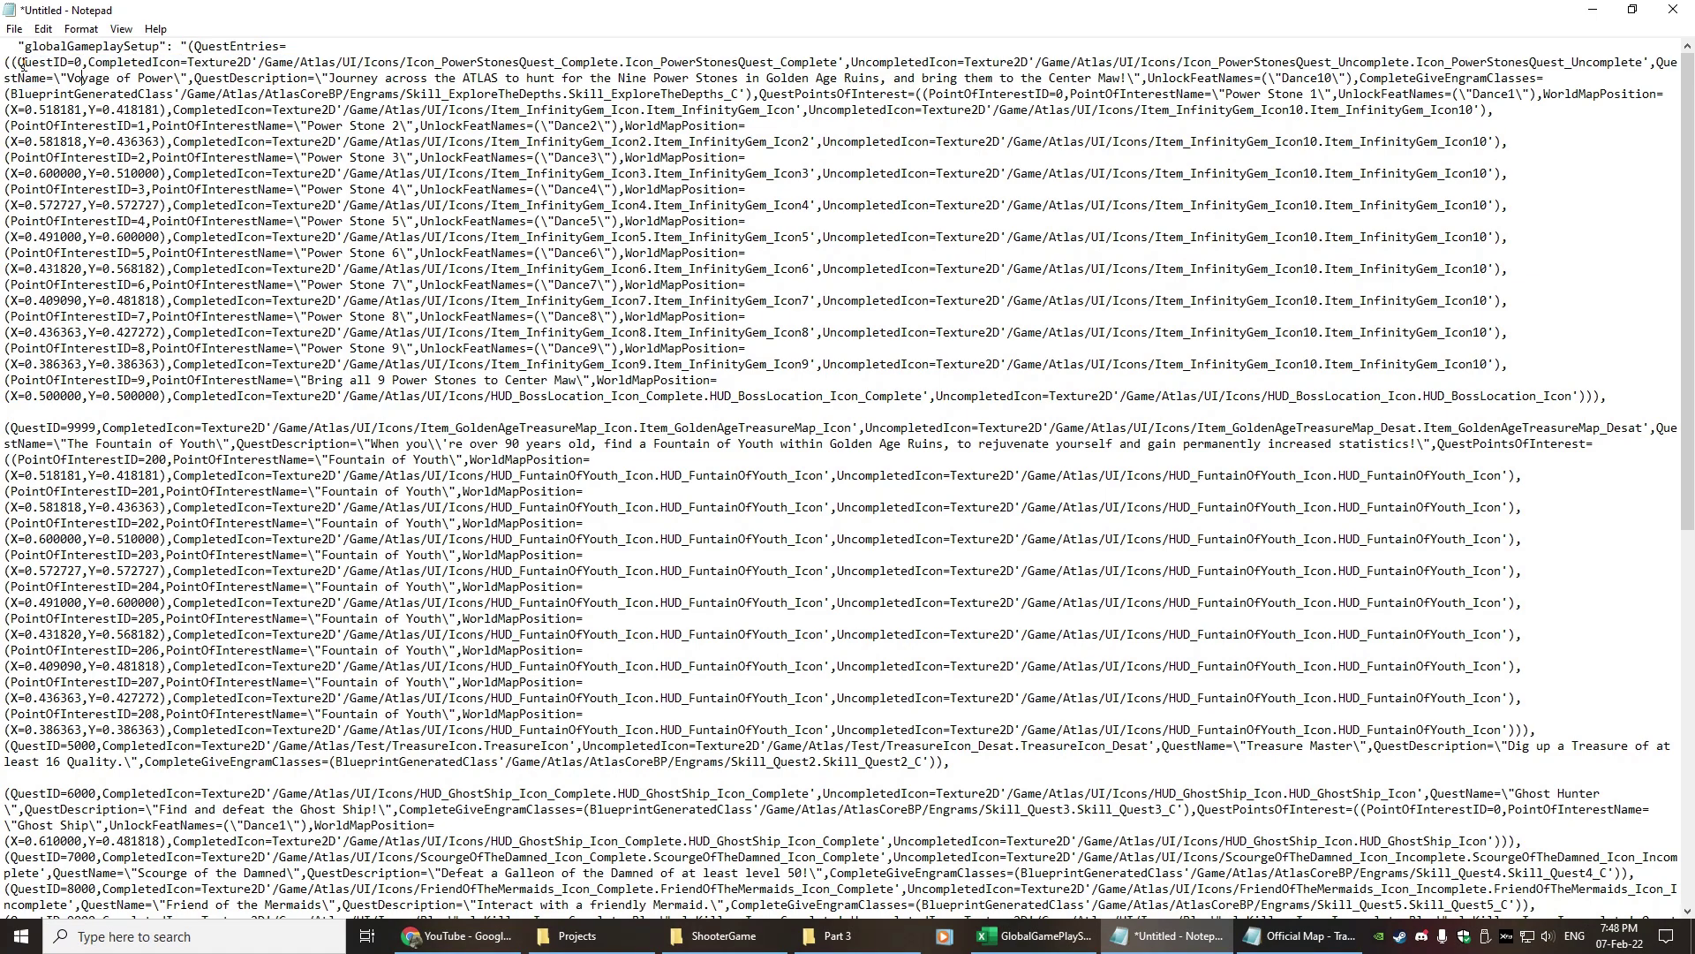
left_click_drag(18, 62, 68, 71)
key("ctrl+f")
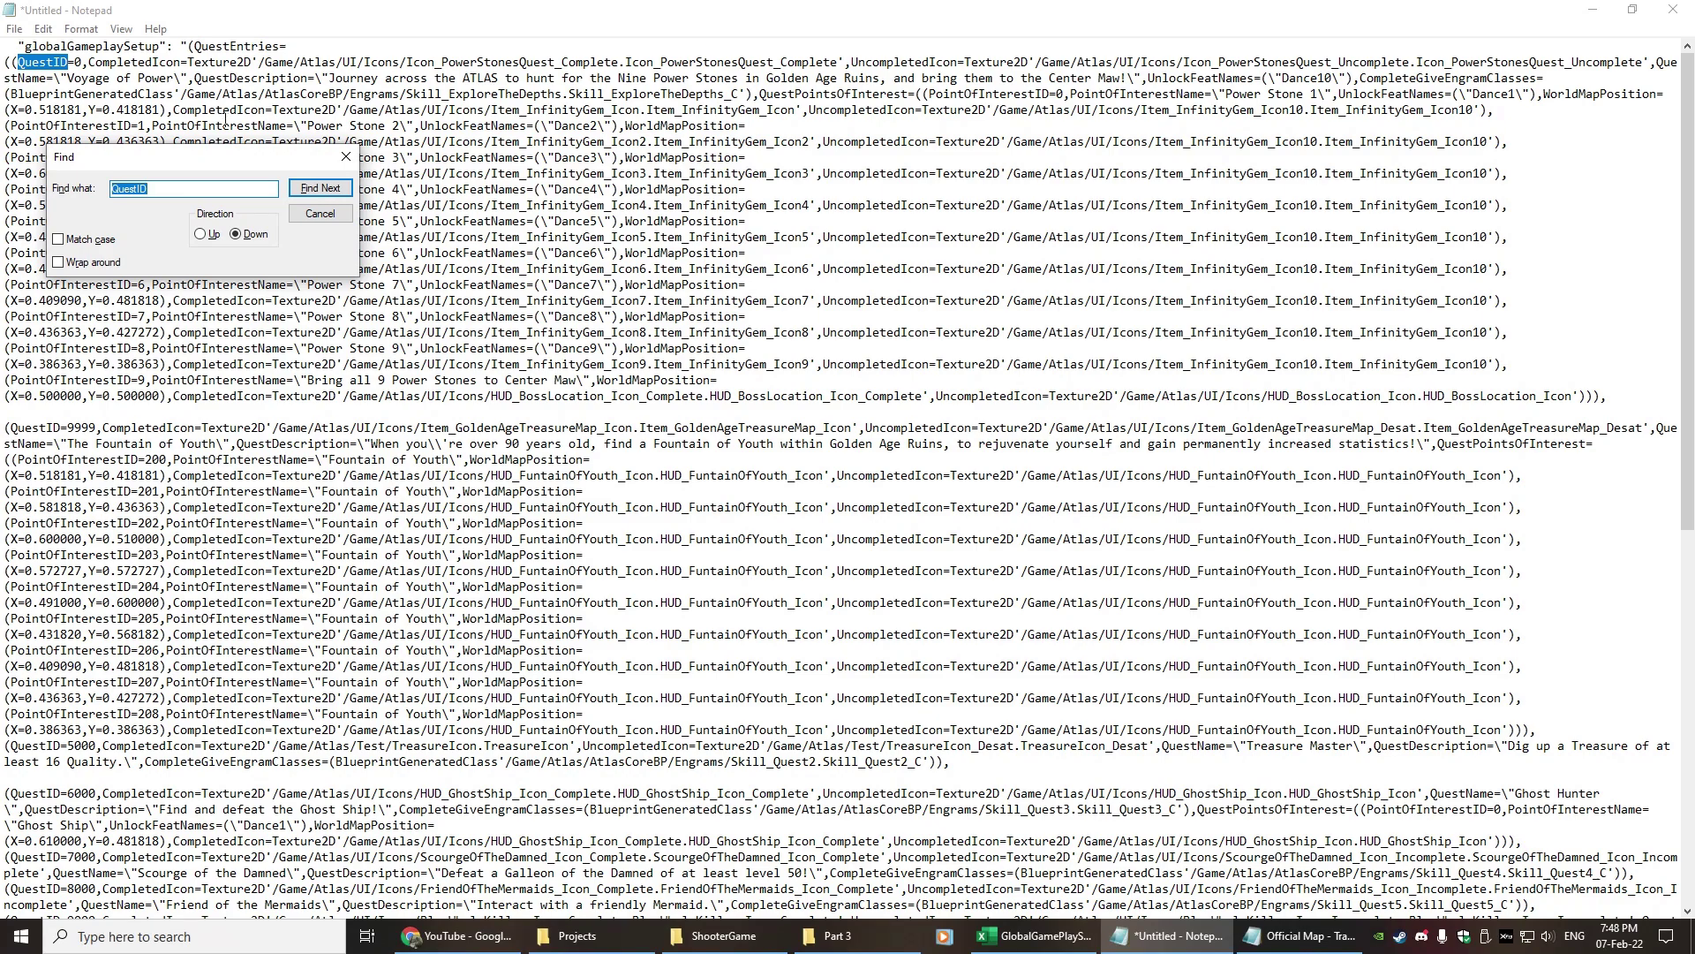
left_click_drag(133, 156, 523, 90)
left_click(724, 124)
left_click(724, 123)
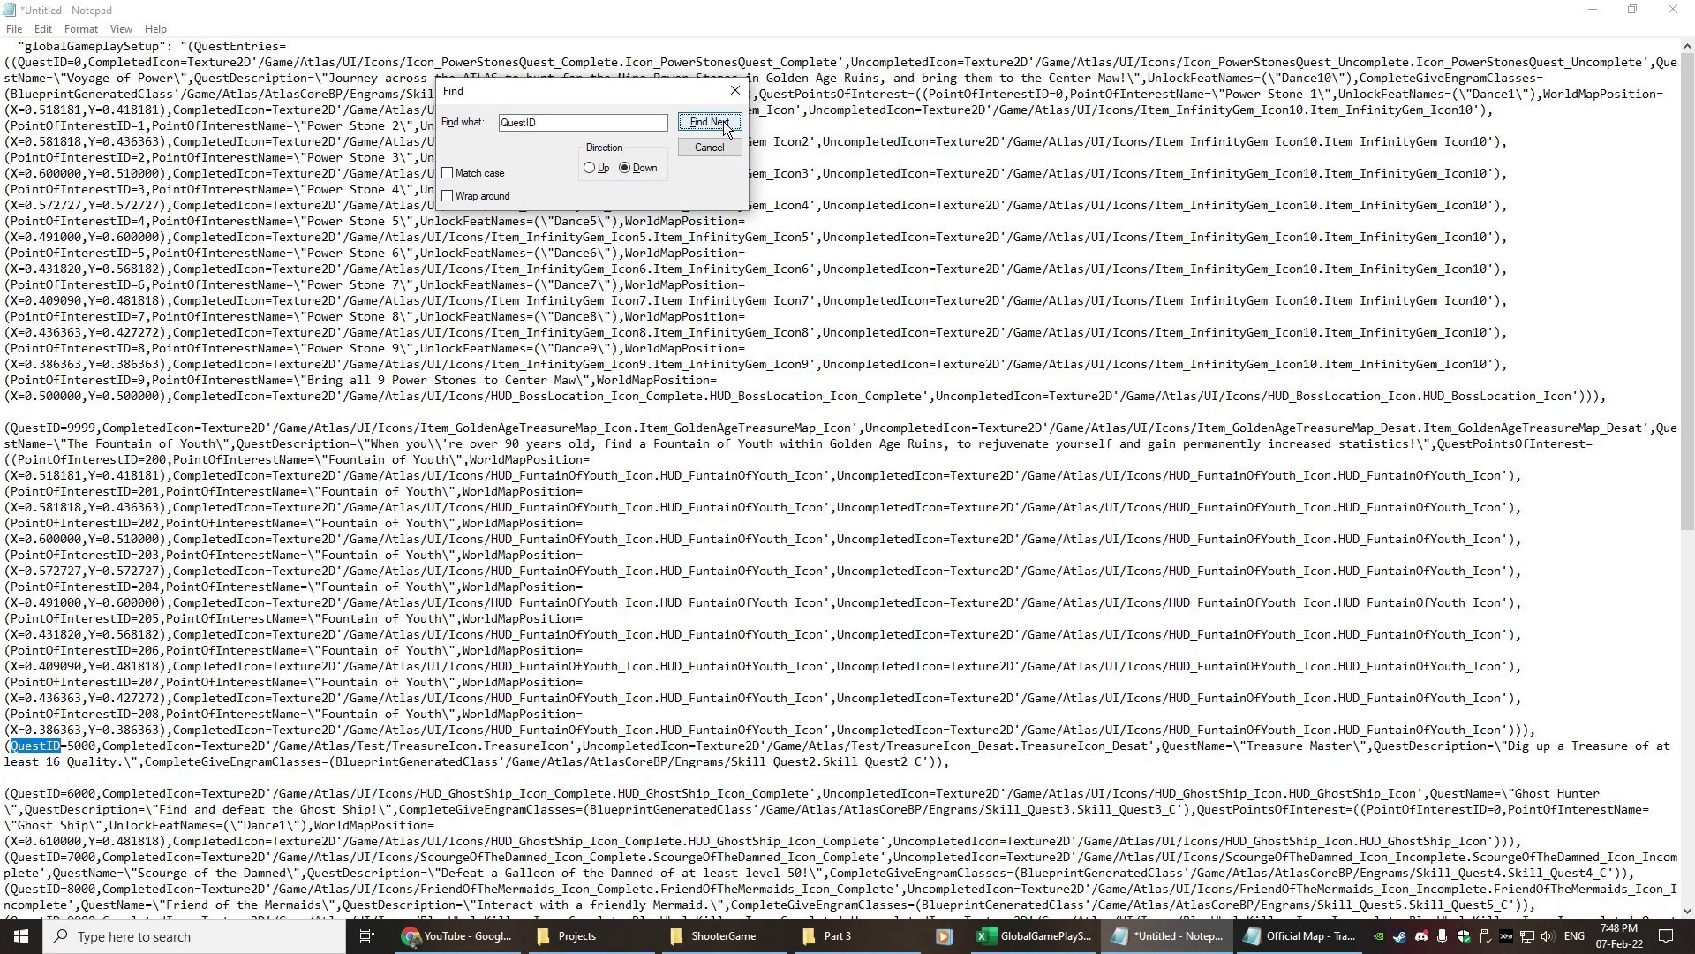
left_click(724, 123)
left_click(724, 124)
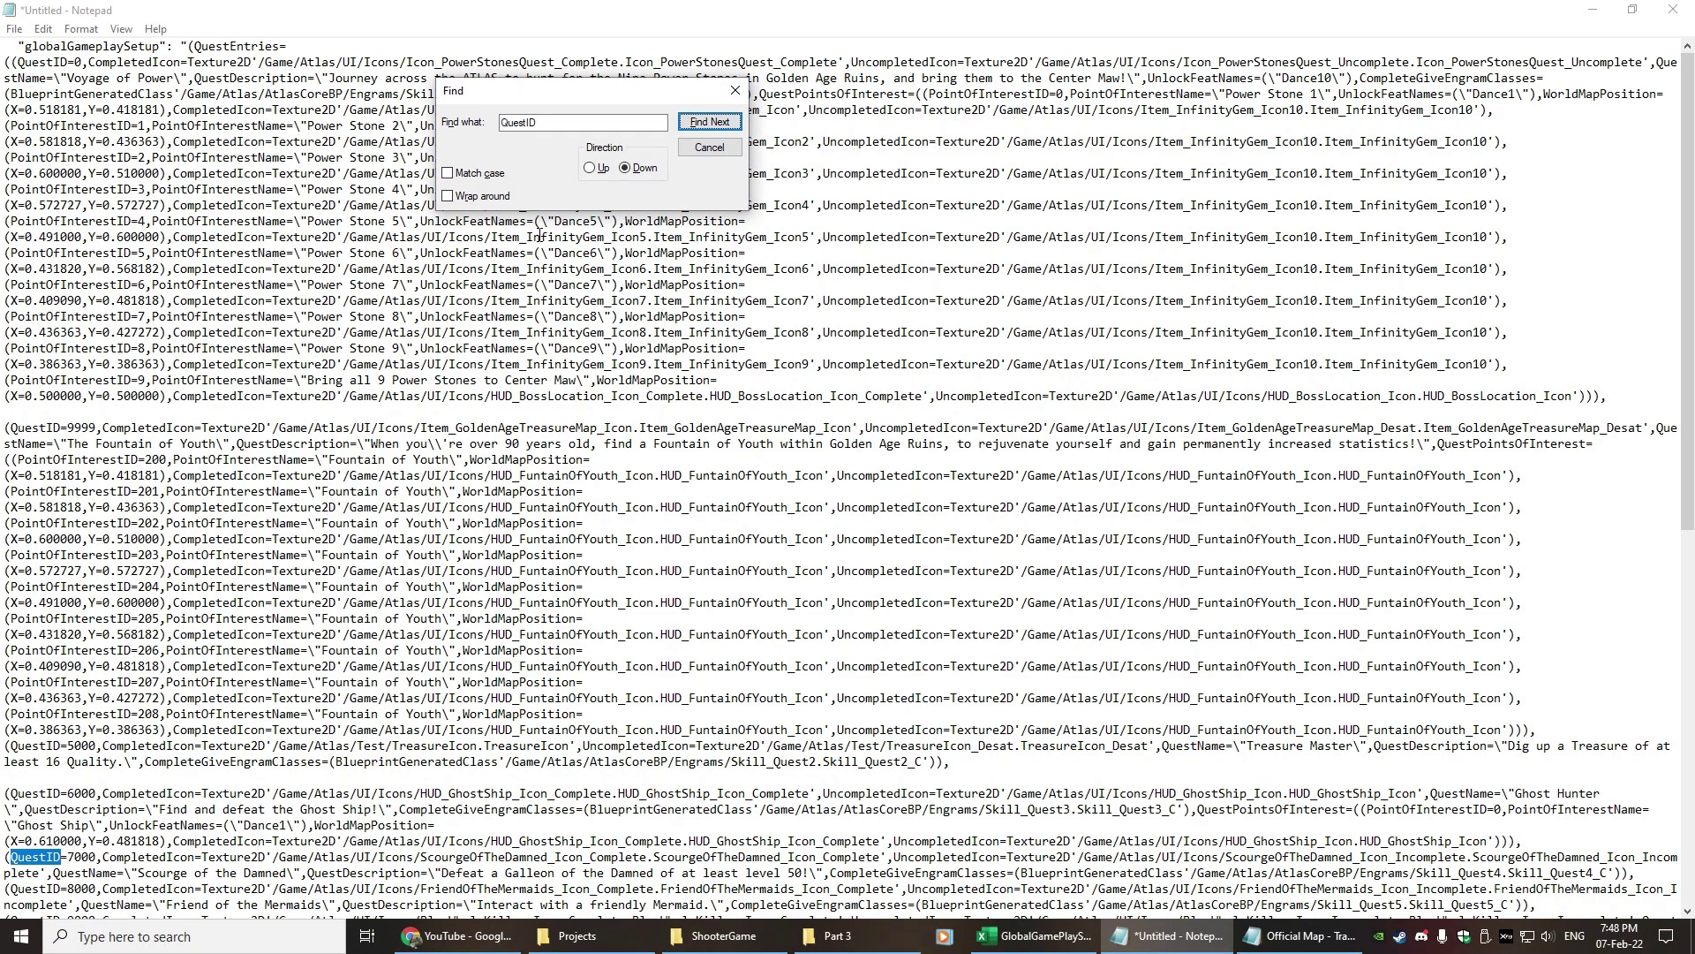
Step: Search upward to the QuestID=5000 entry and insert blank lines in front of it to separate the quests
left_click(589, 168)
left_click(711, 122)
left_click(710, 122)
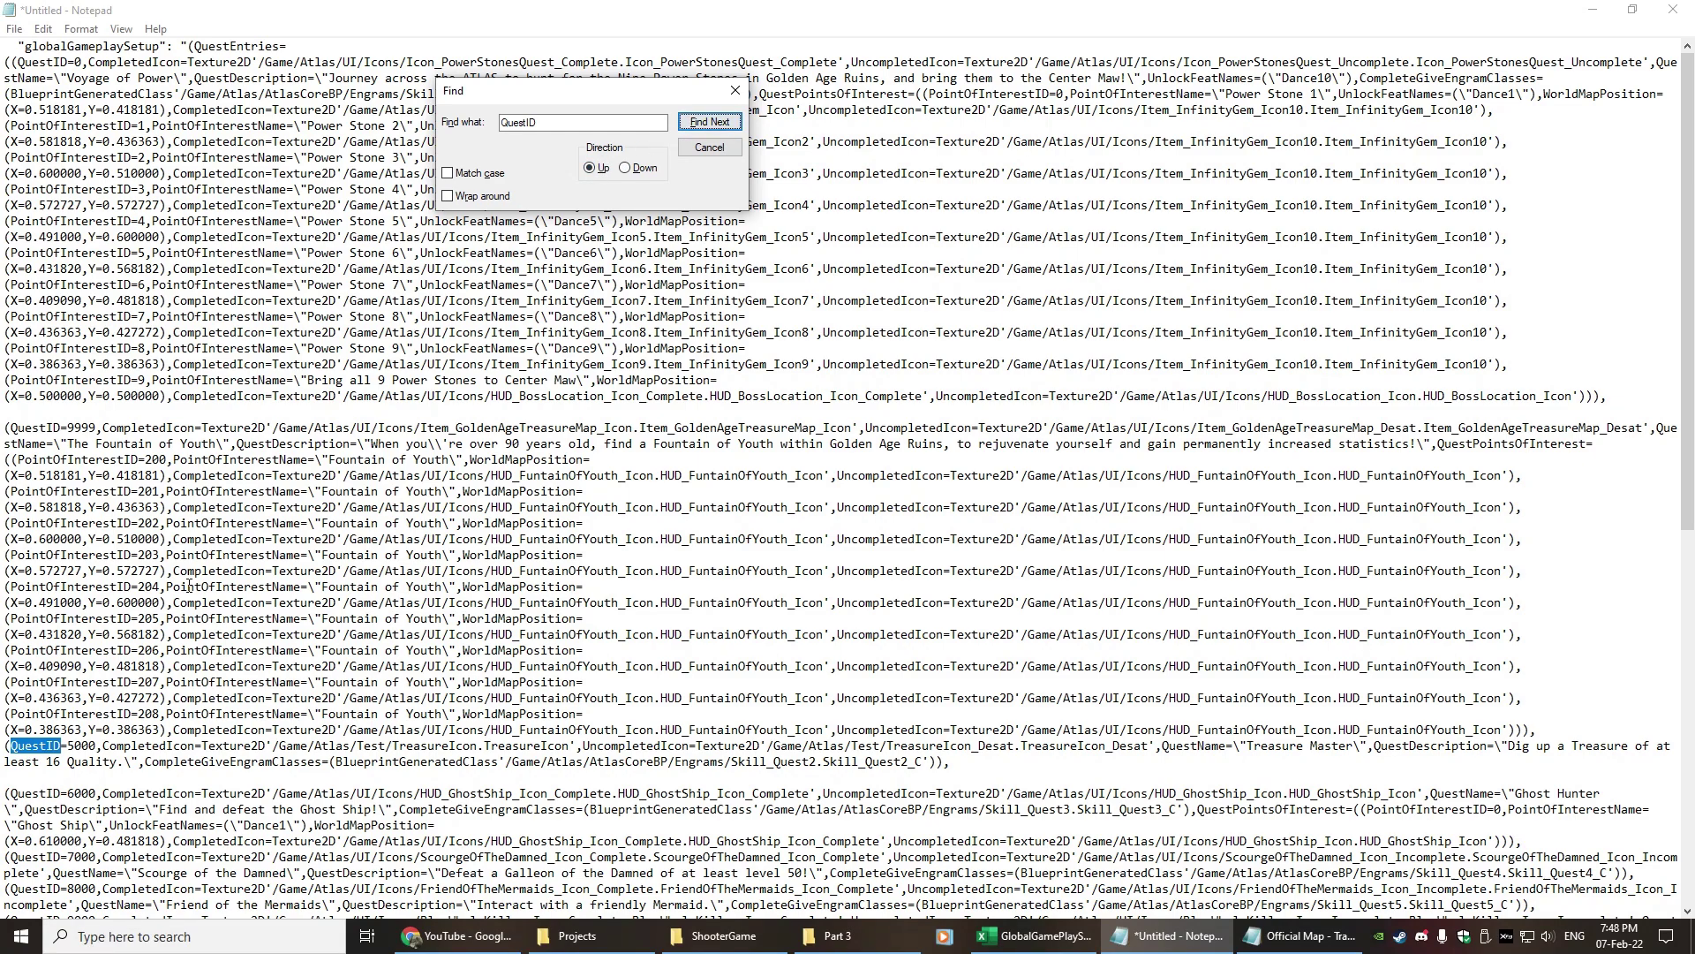
left_click(6, 746)
key("Return")
key("Return")
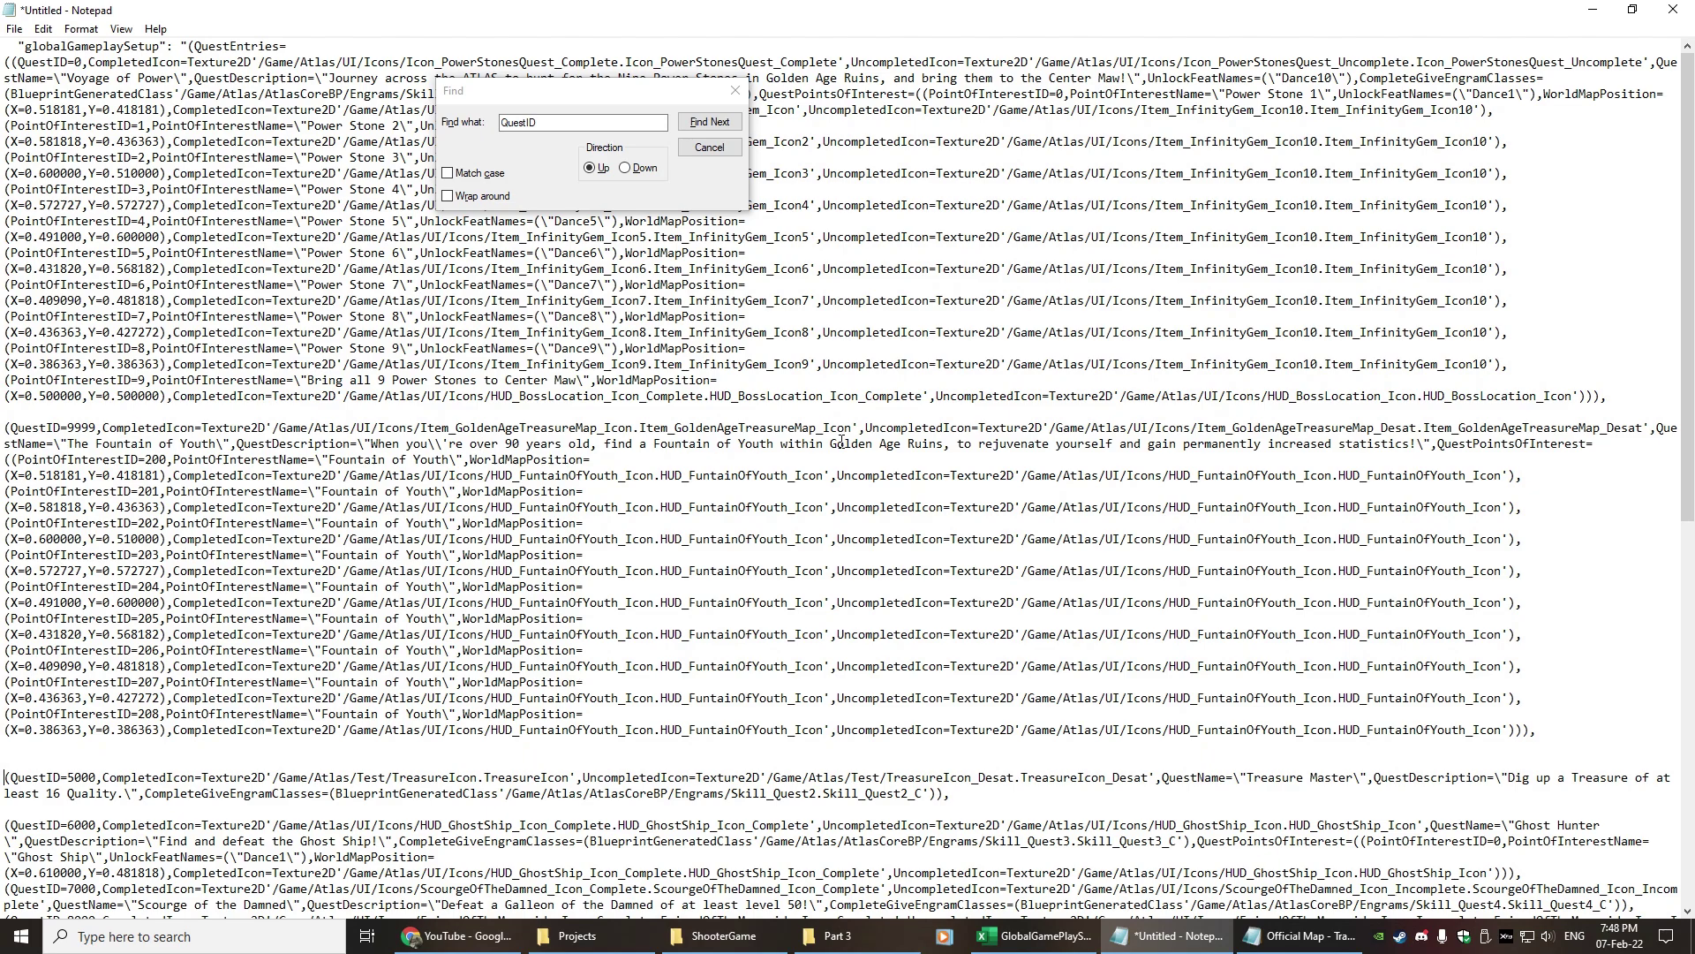
Step: Close the search and delete the Fountain of Youth quest and all others except Voyage of Power and Journey of the Gods
left_click_drag(109, 429, 316, 463)
left_click_drag(422, 461, 429, 461)
key("Escape")
left_click(333, 455)
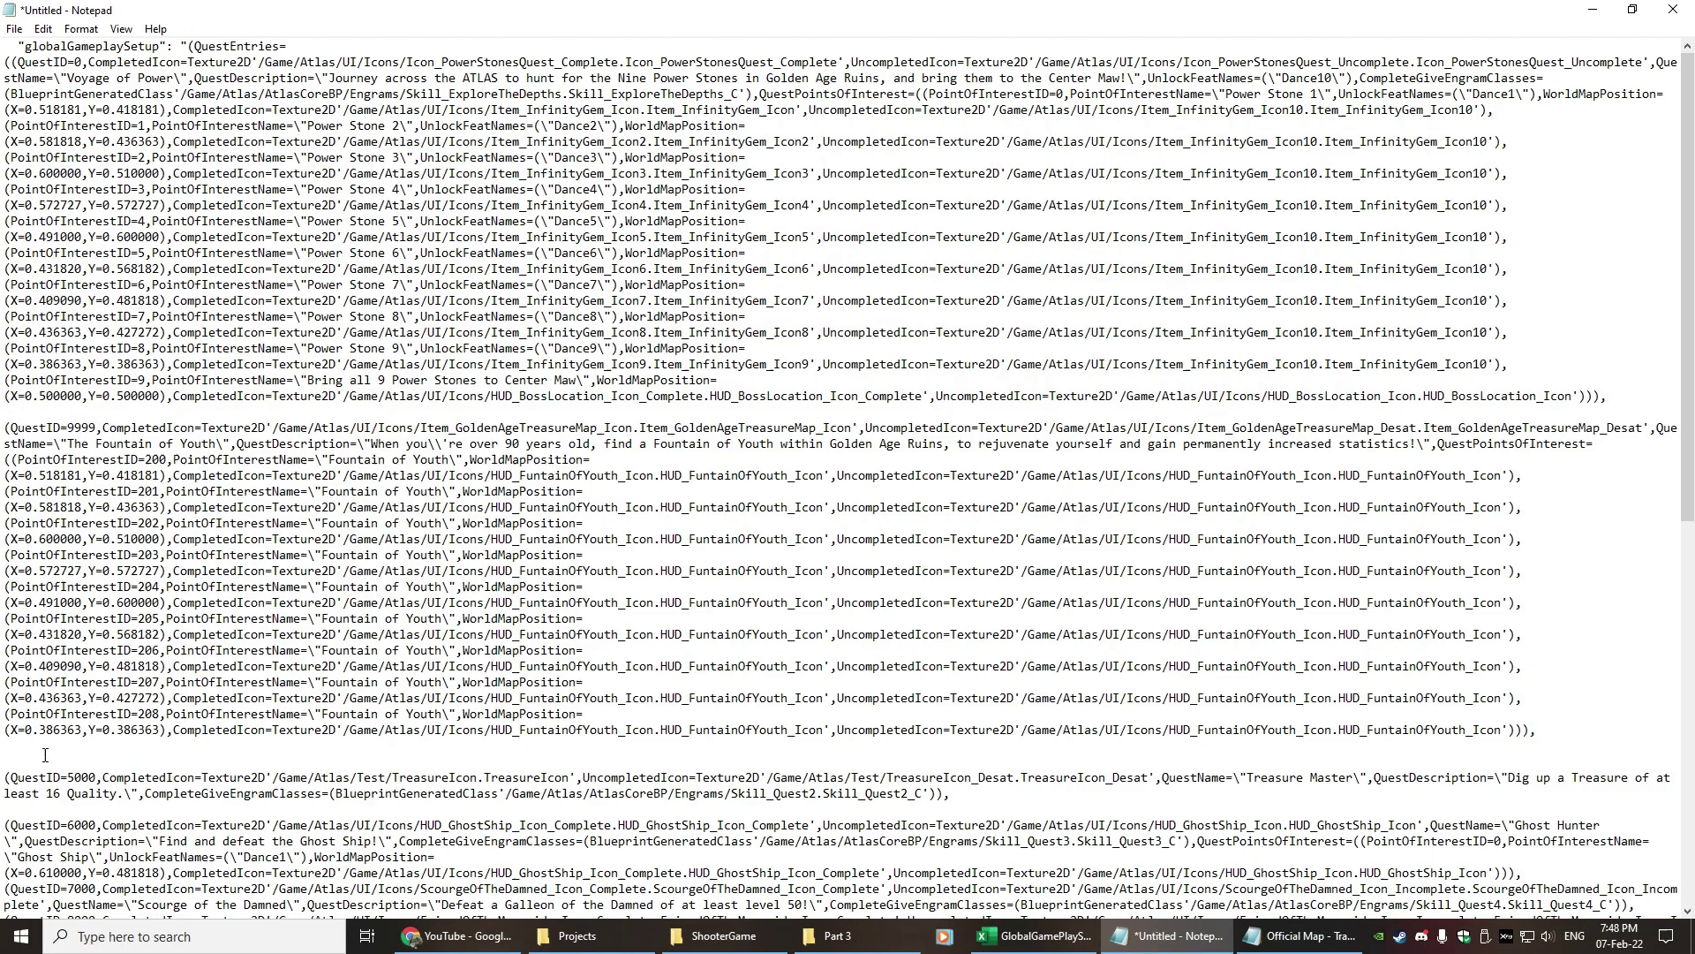
left_click_drag(44, 755, 9, 459)
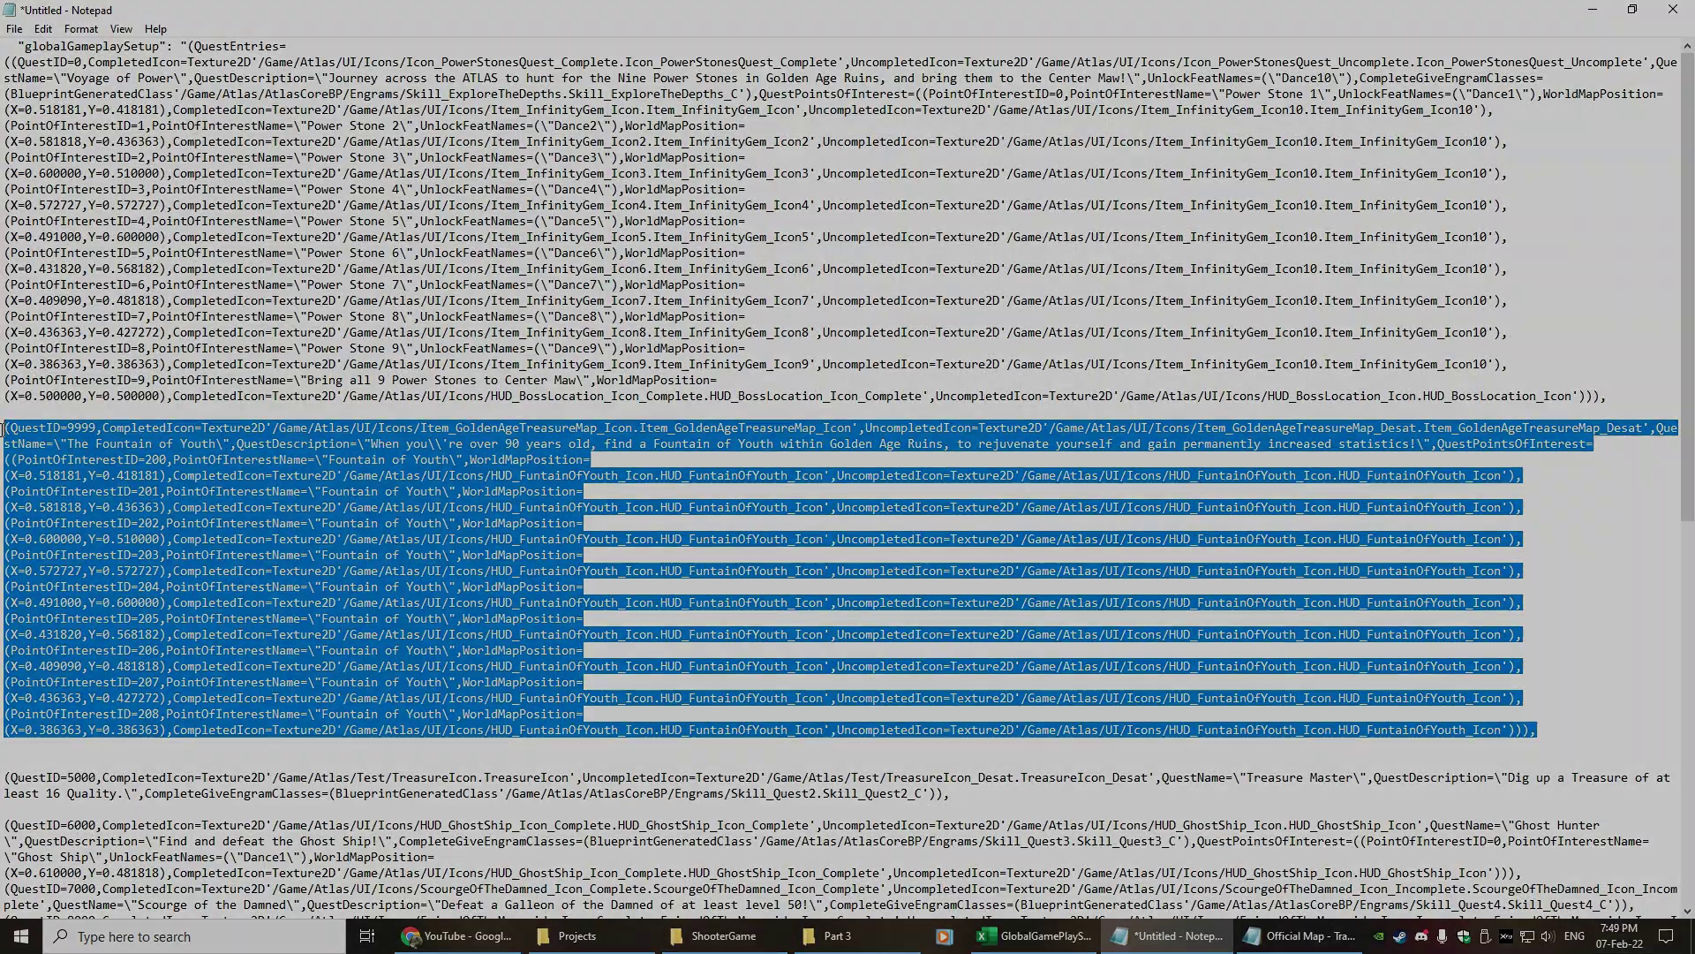
key("ctrl+z")
key("BackSpace")
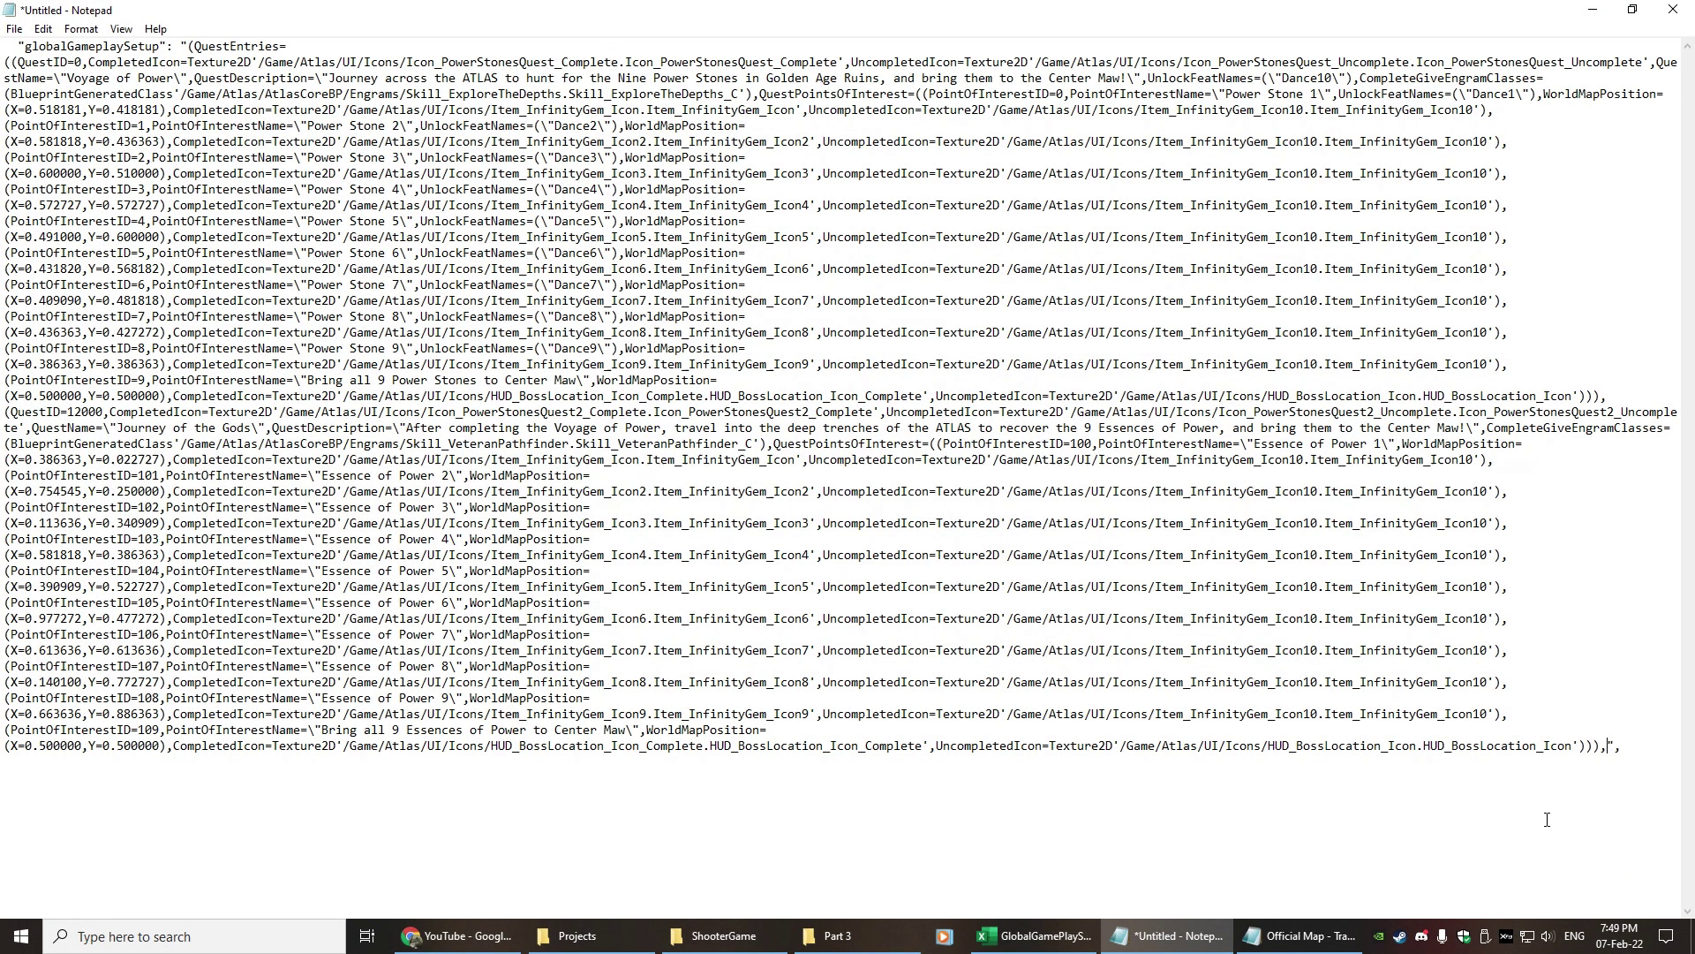
Step: Match the trimmed text's ending to the Tradewinds file by replacing the final comma inside the quote with a fourth closing parenthesis
left_click_drag(559, 11, 614, 220)
left_click(741, 161)
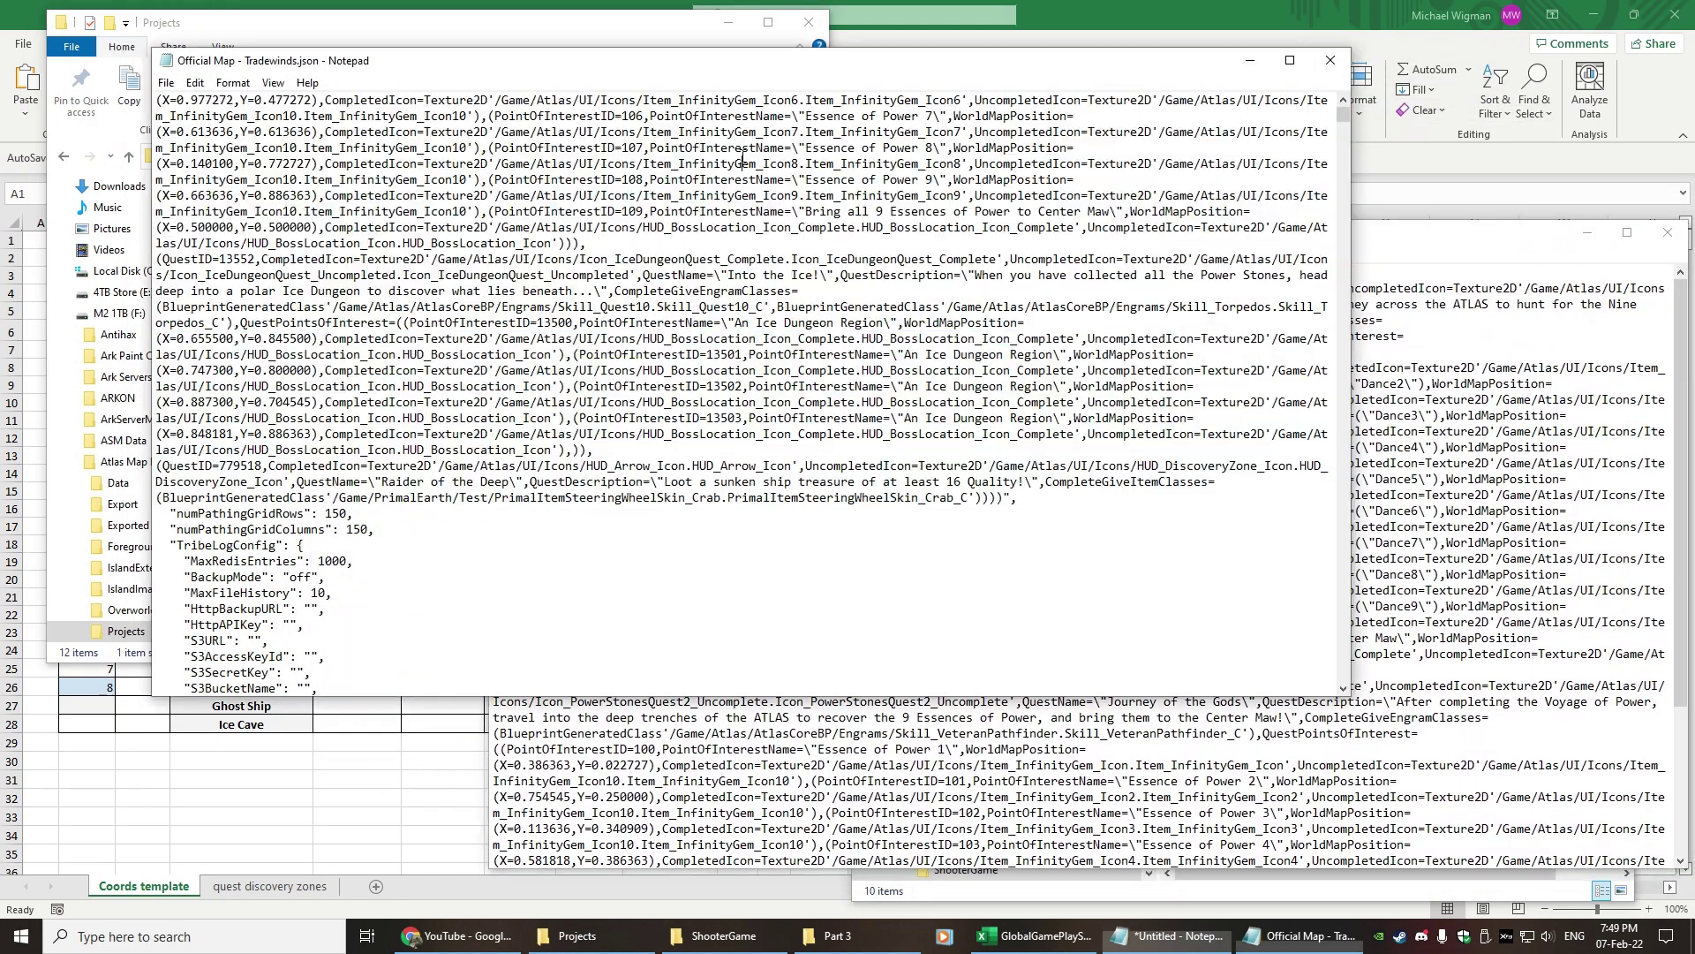
left_click(1509, 657)
scroll(1512, 661, "down", 4)
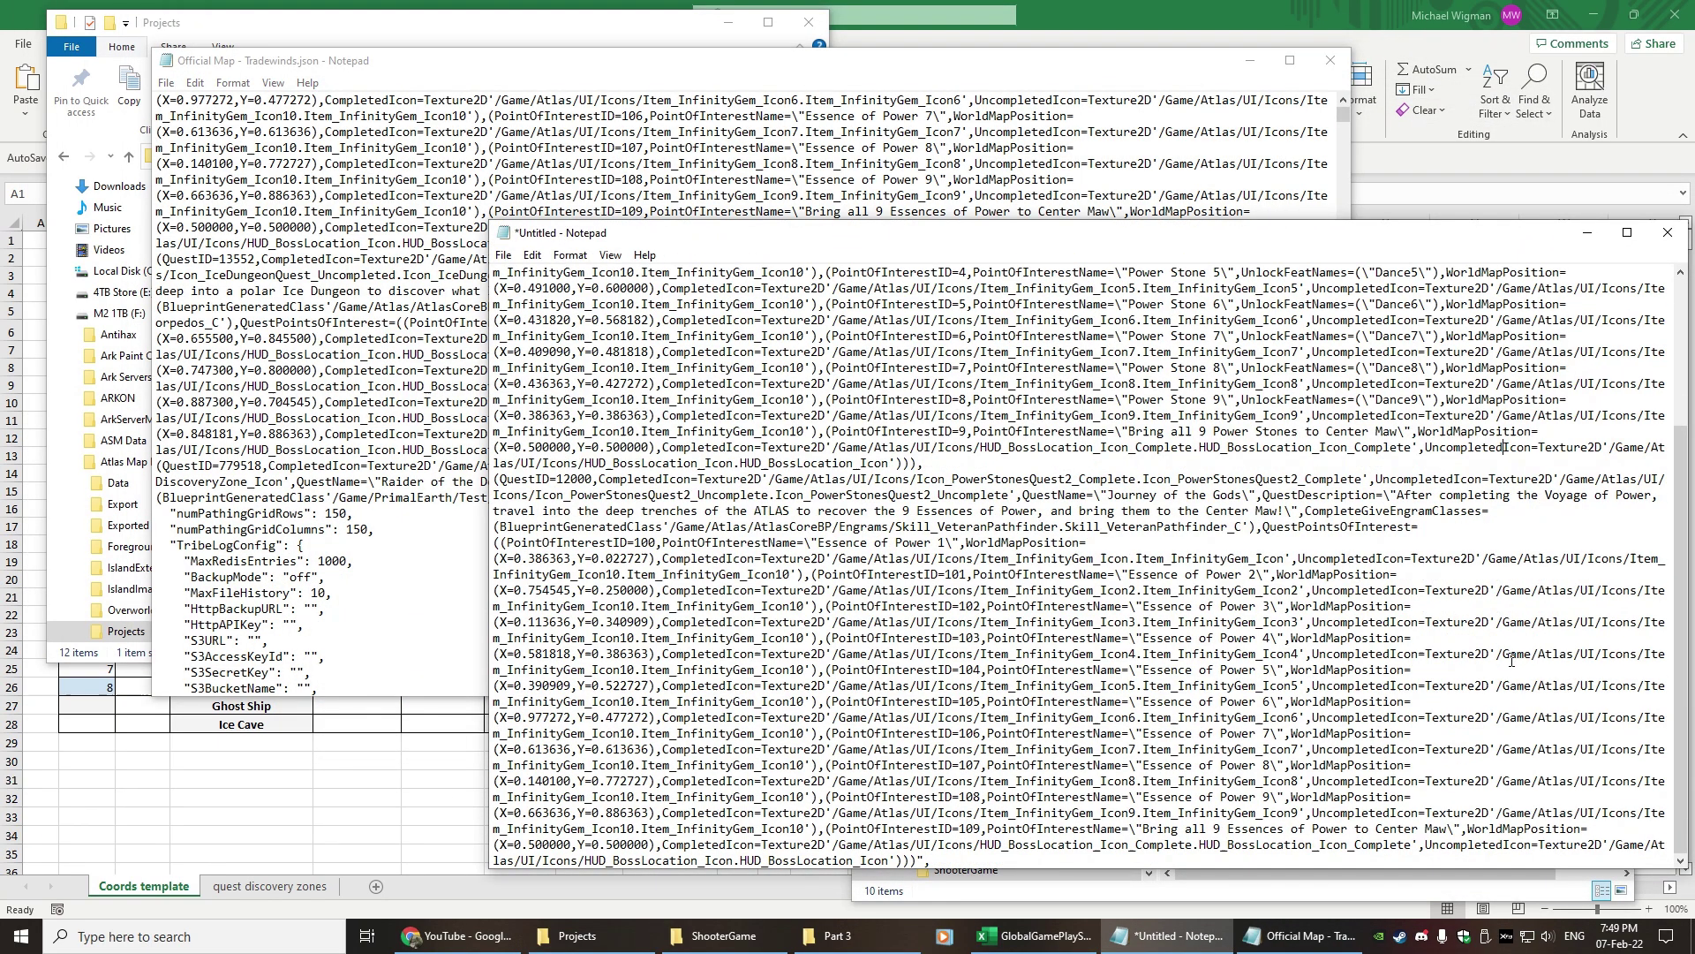
left_click(978, 214)
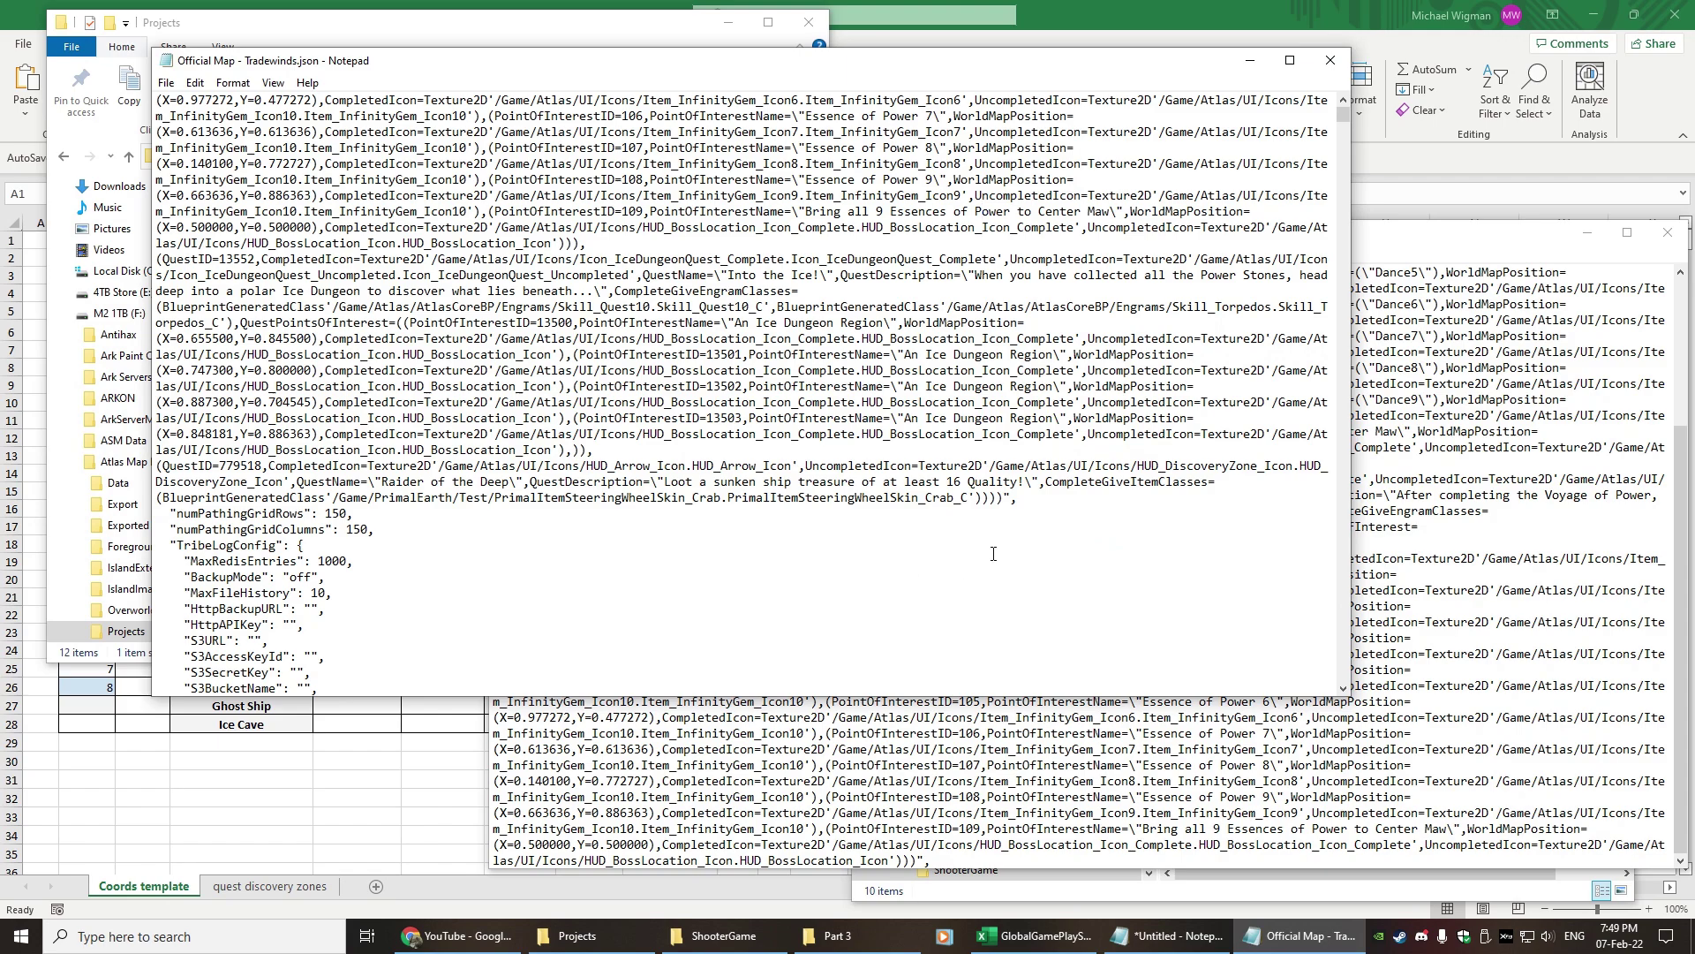
left_click(920, 861)
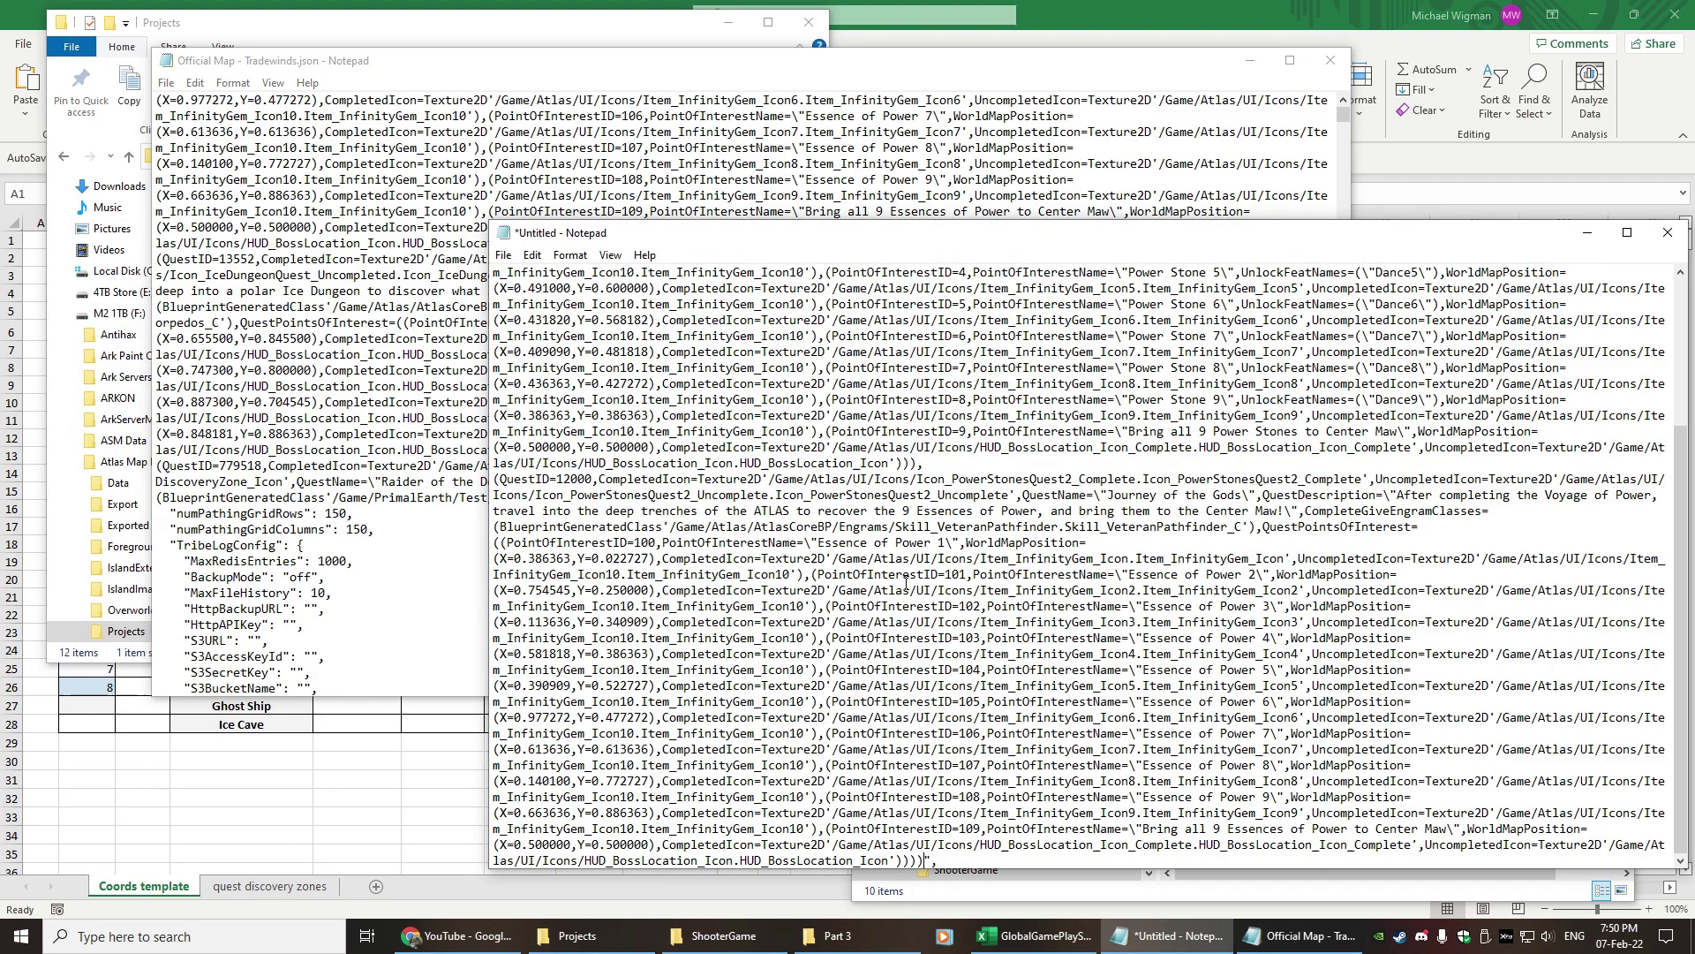
Step: Maximize the trimmed quest text and highlight the WorldPosition coordinates of Power Stone 1
key("alt+Tab")
left_click(1368, 539)
key("super+Up")
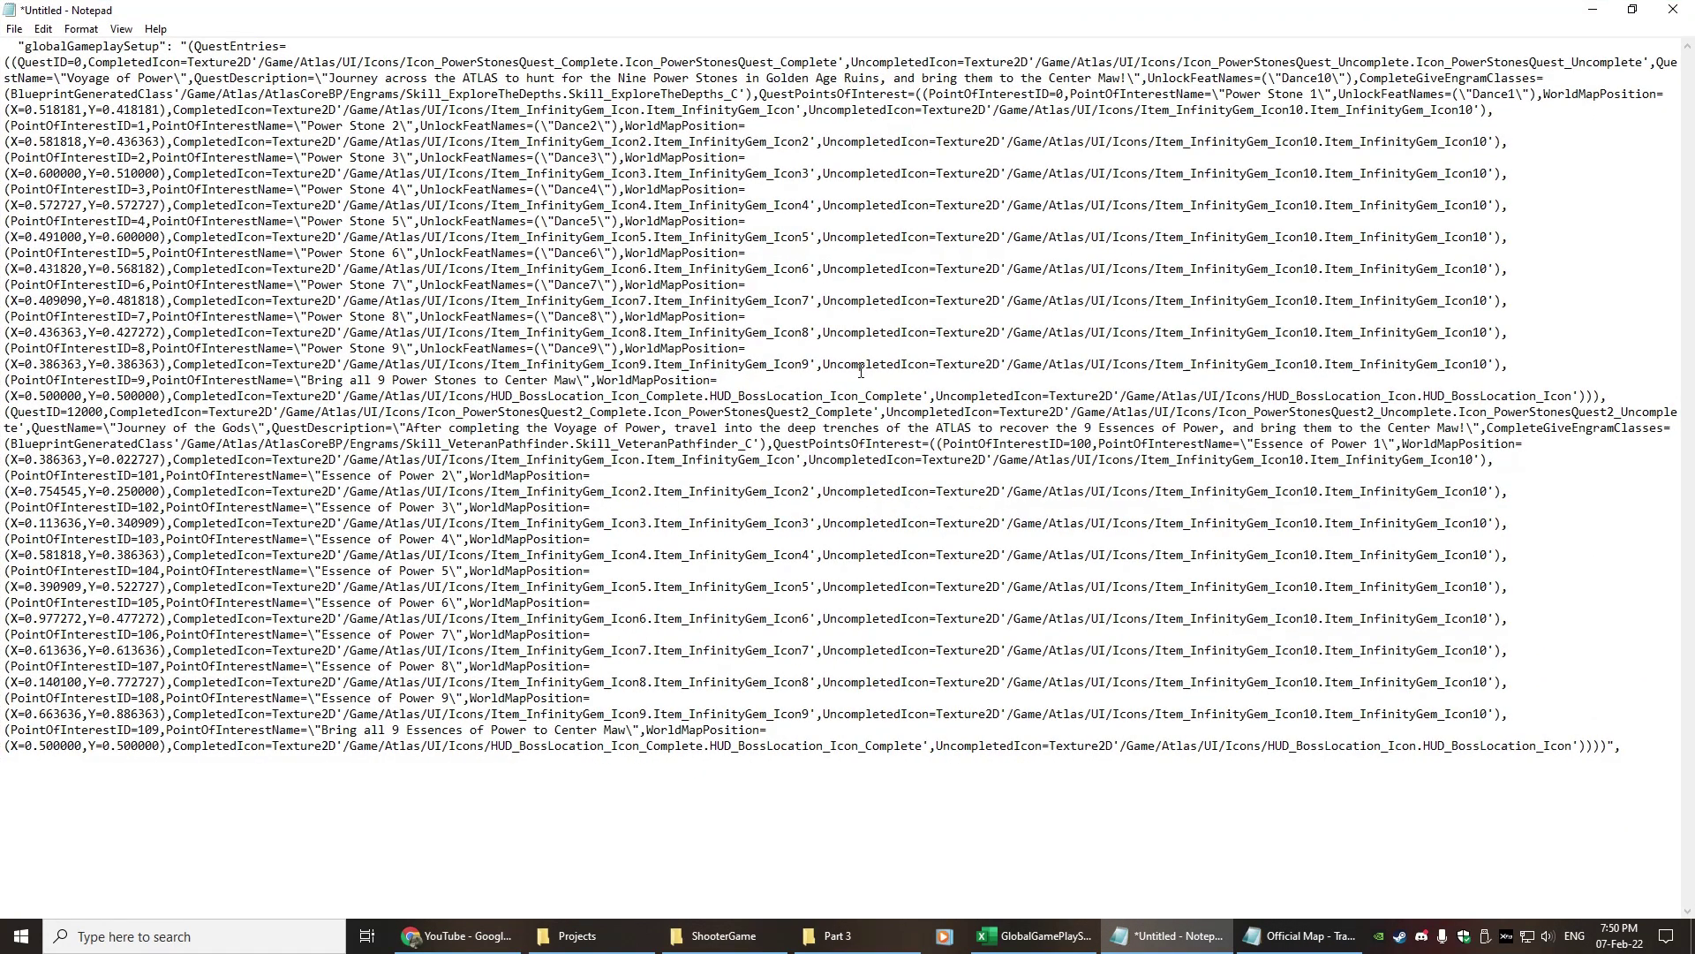
left_click_drag(144, 96, 161, 111)
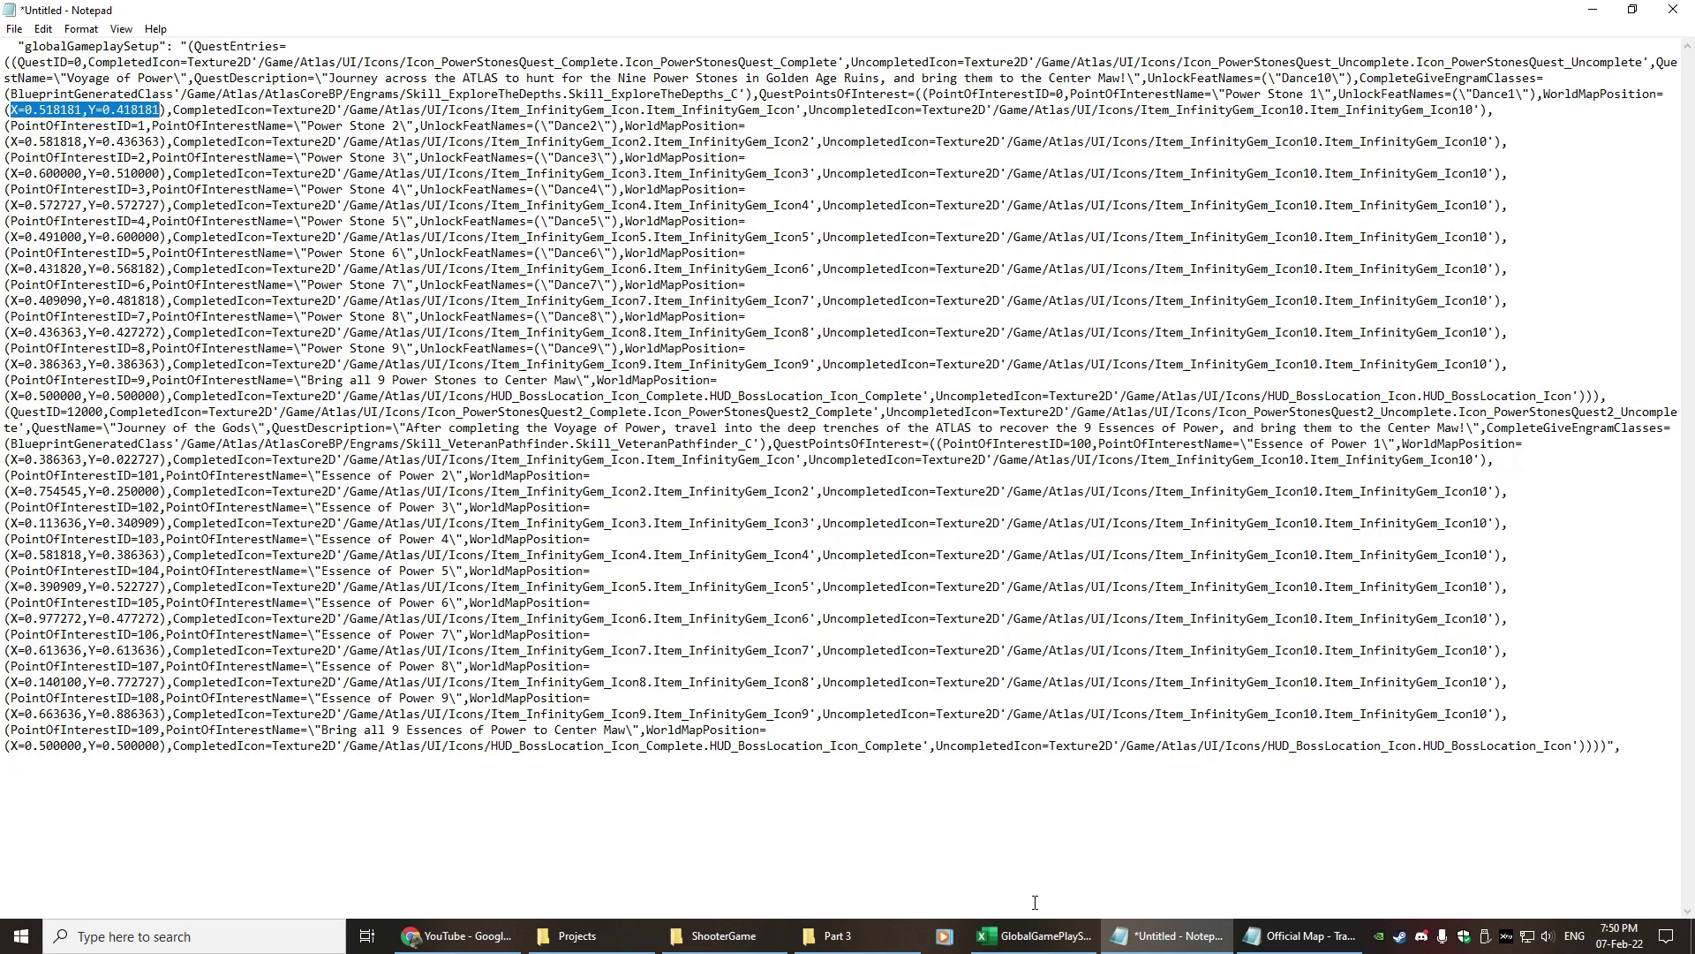
Step: Switch to the Powerstone Calculator spreadsheet and clear the Xcoord and Ycoord cells of the CAY_C_EE_PVE row
left_click(576, 936)
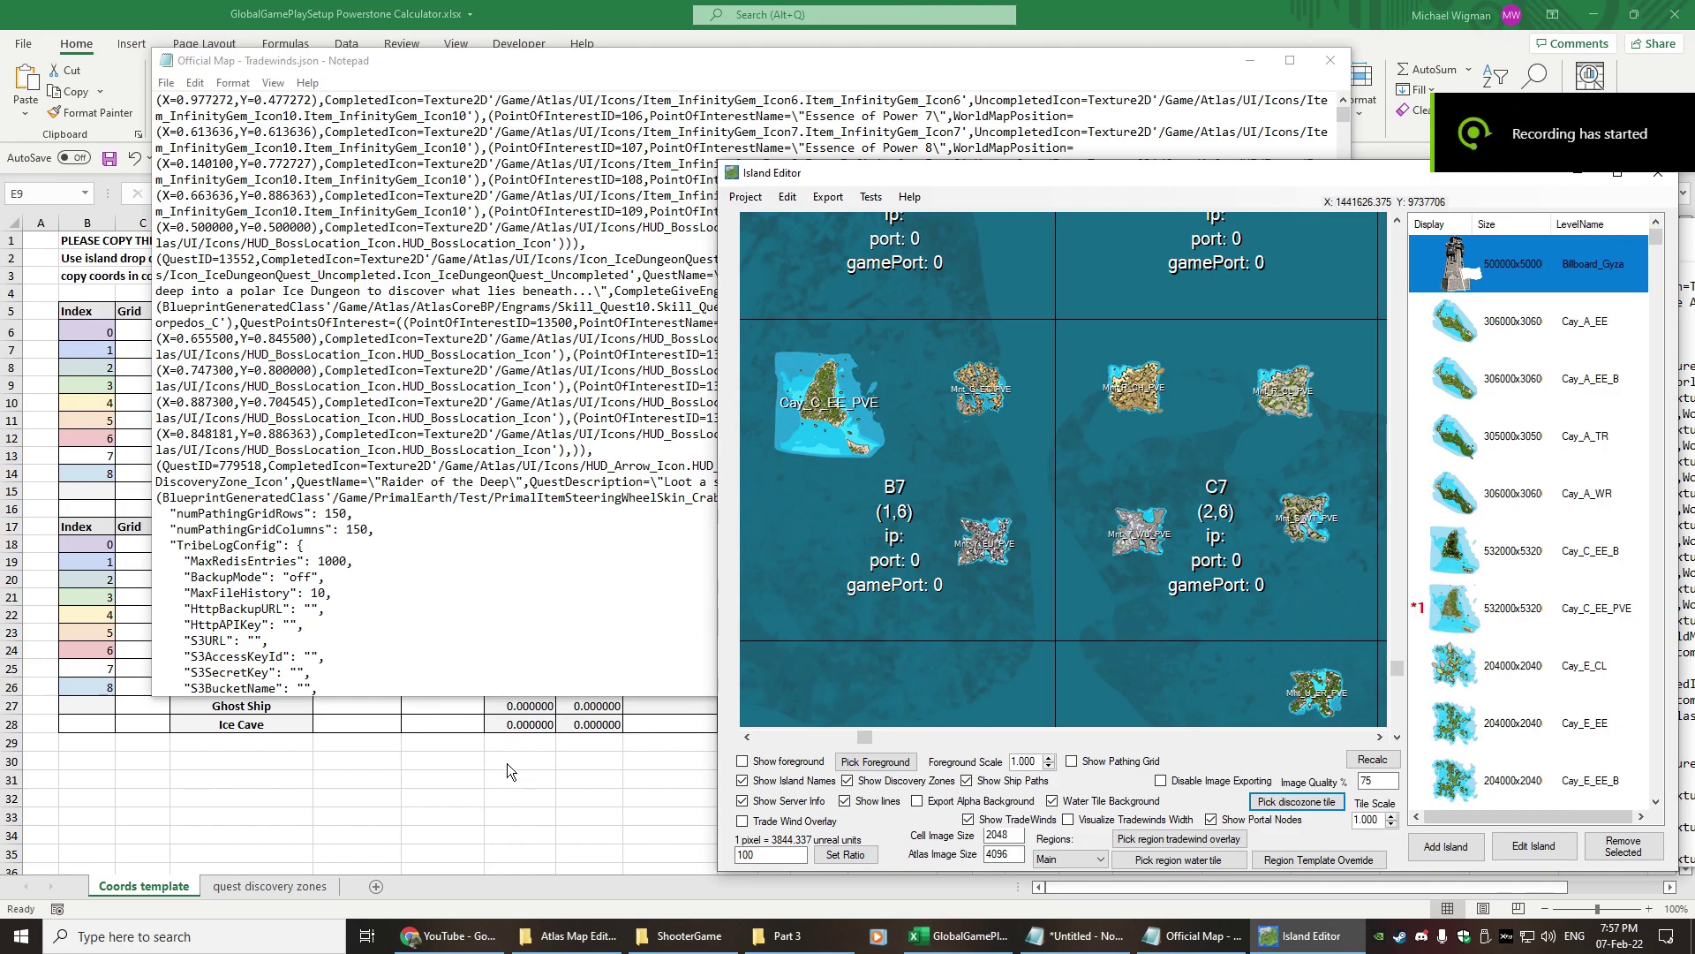
left_click(966, 935)
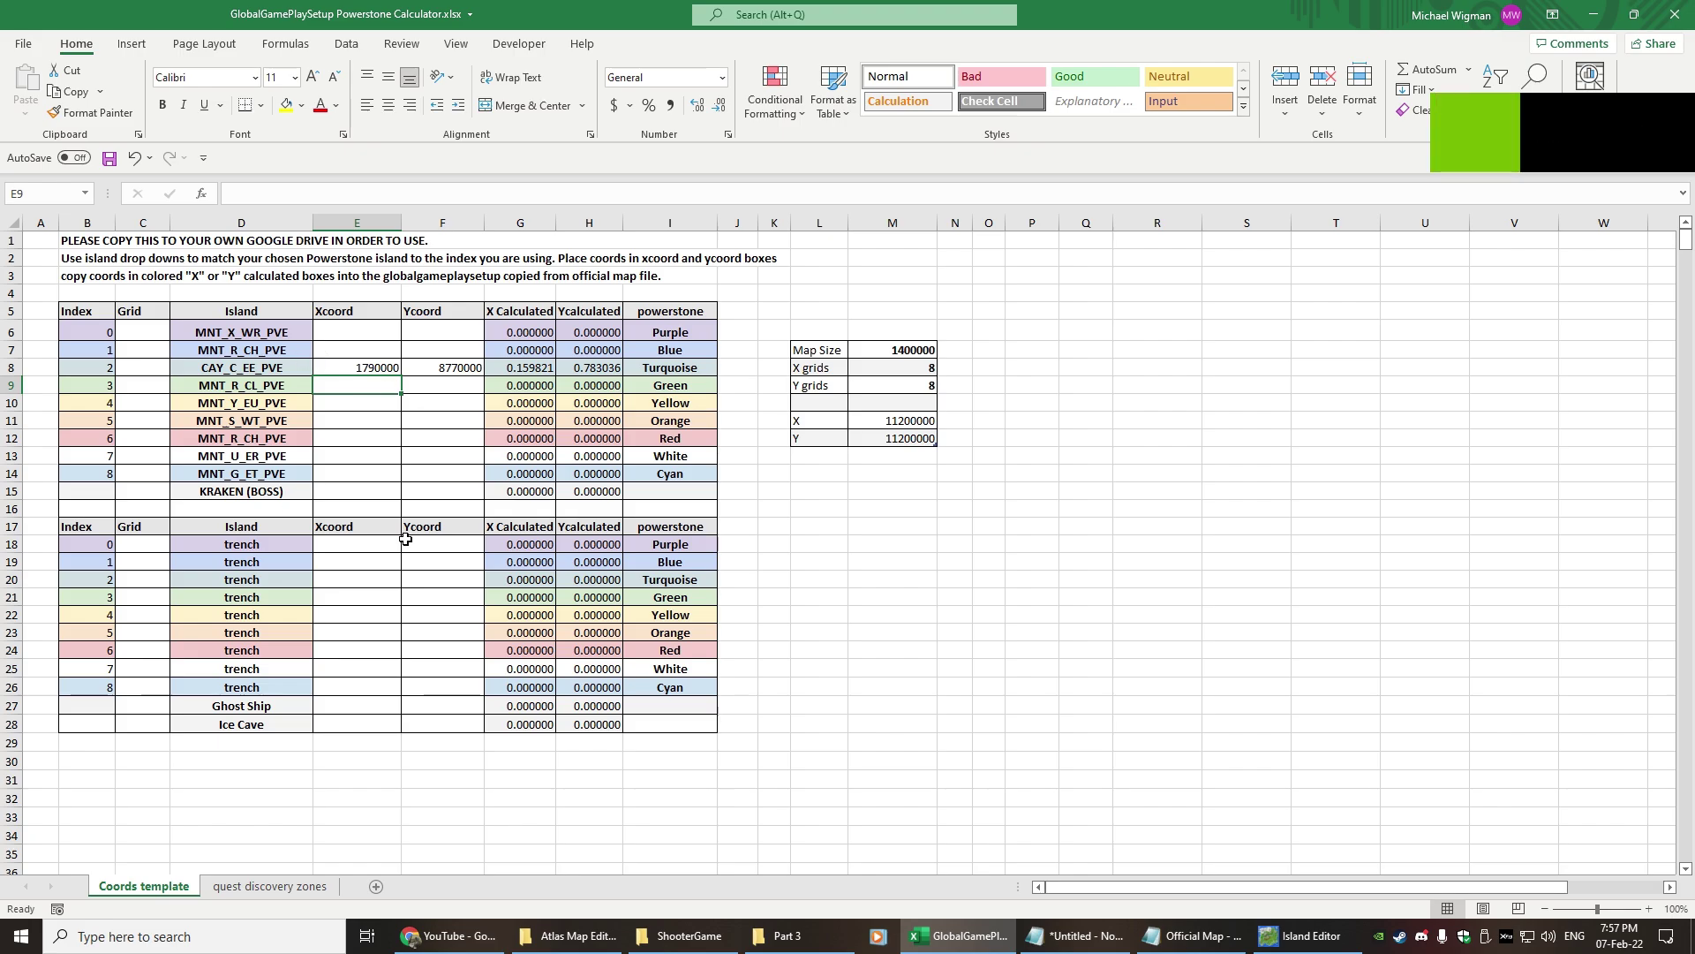
left_click(380, 369)
key("Delete")
left_click(413, 369)
key("Delete")
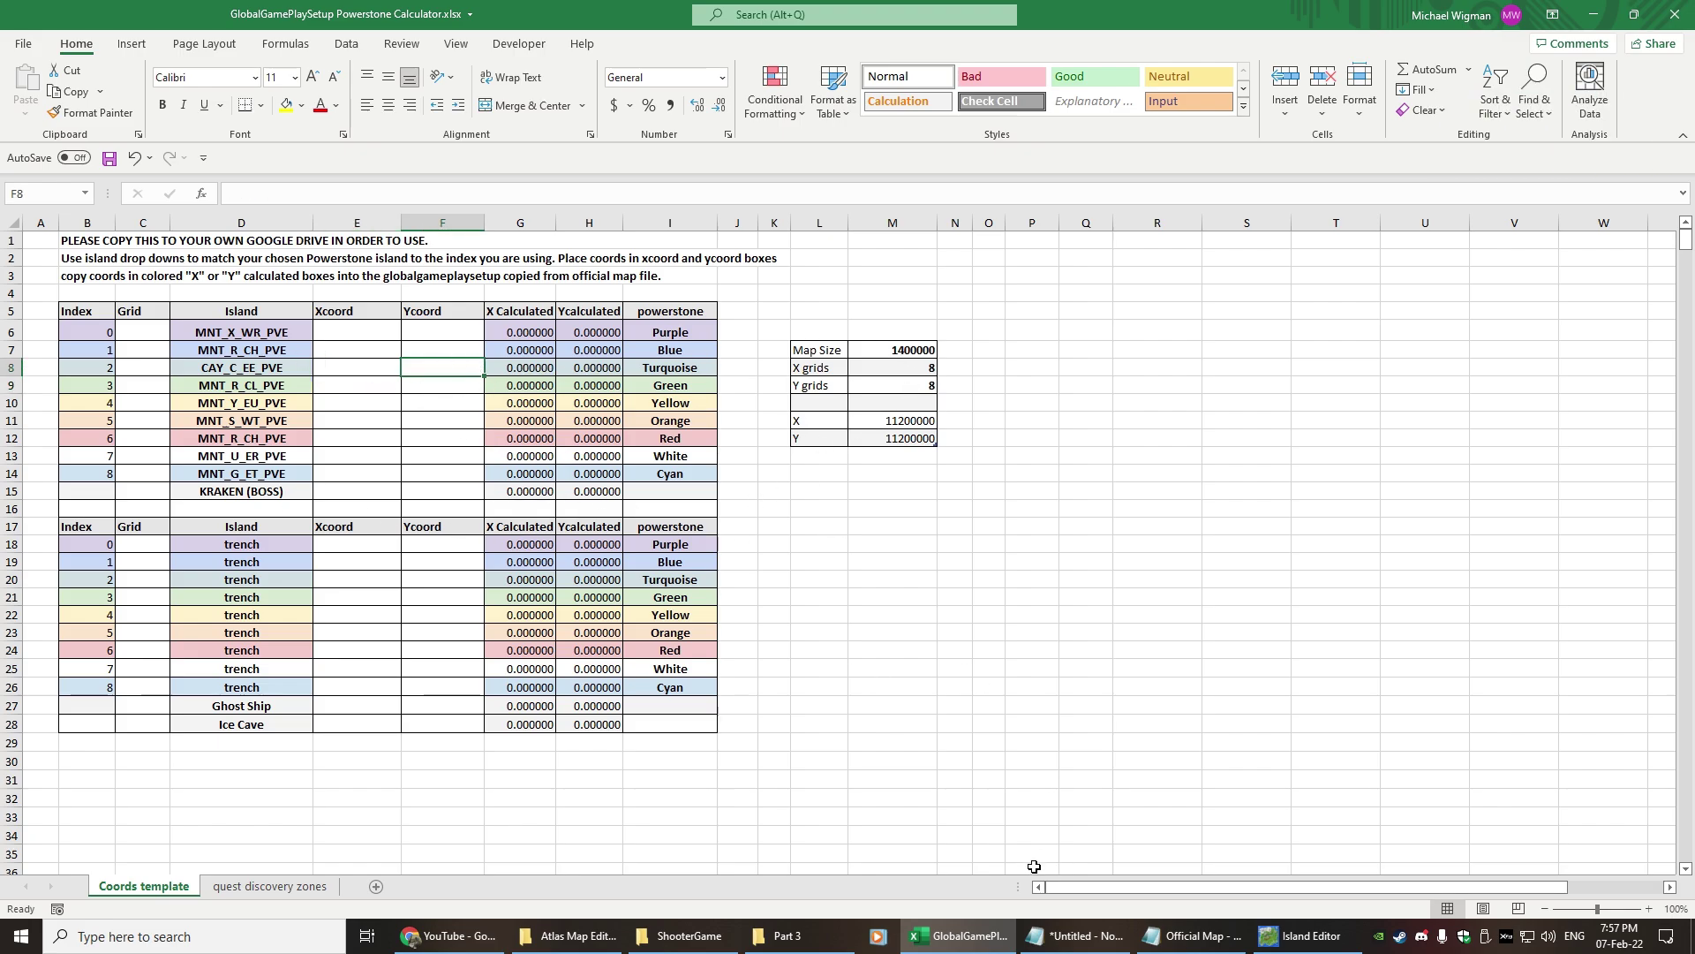
Step: View the Cay_C_EE_PVE island on the Island Editor map and return to the calculator spreadsheet
left_click(1300, 936)
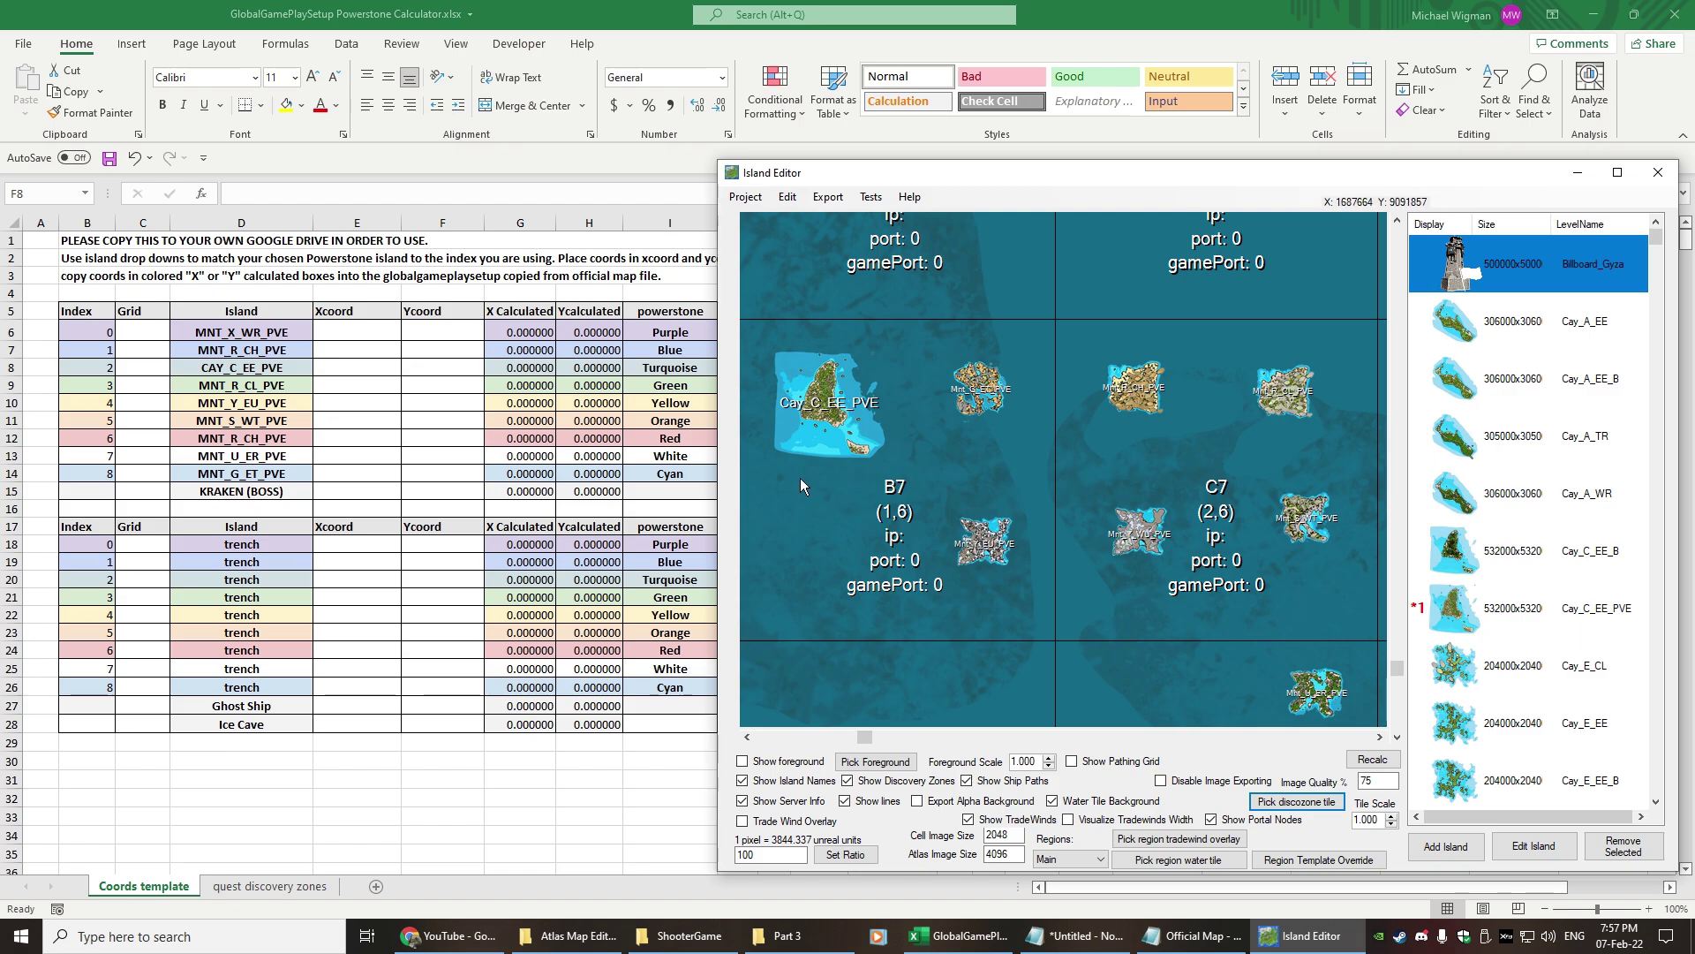
key("alt+Tab")
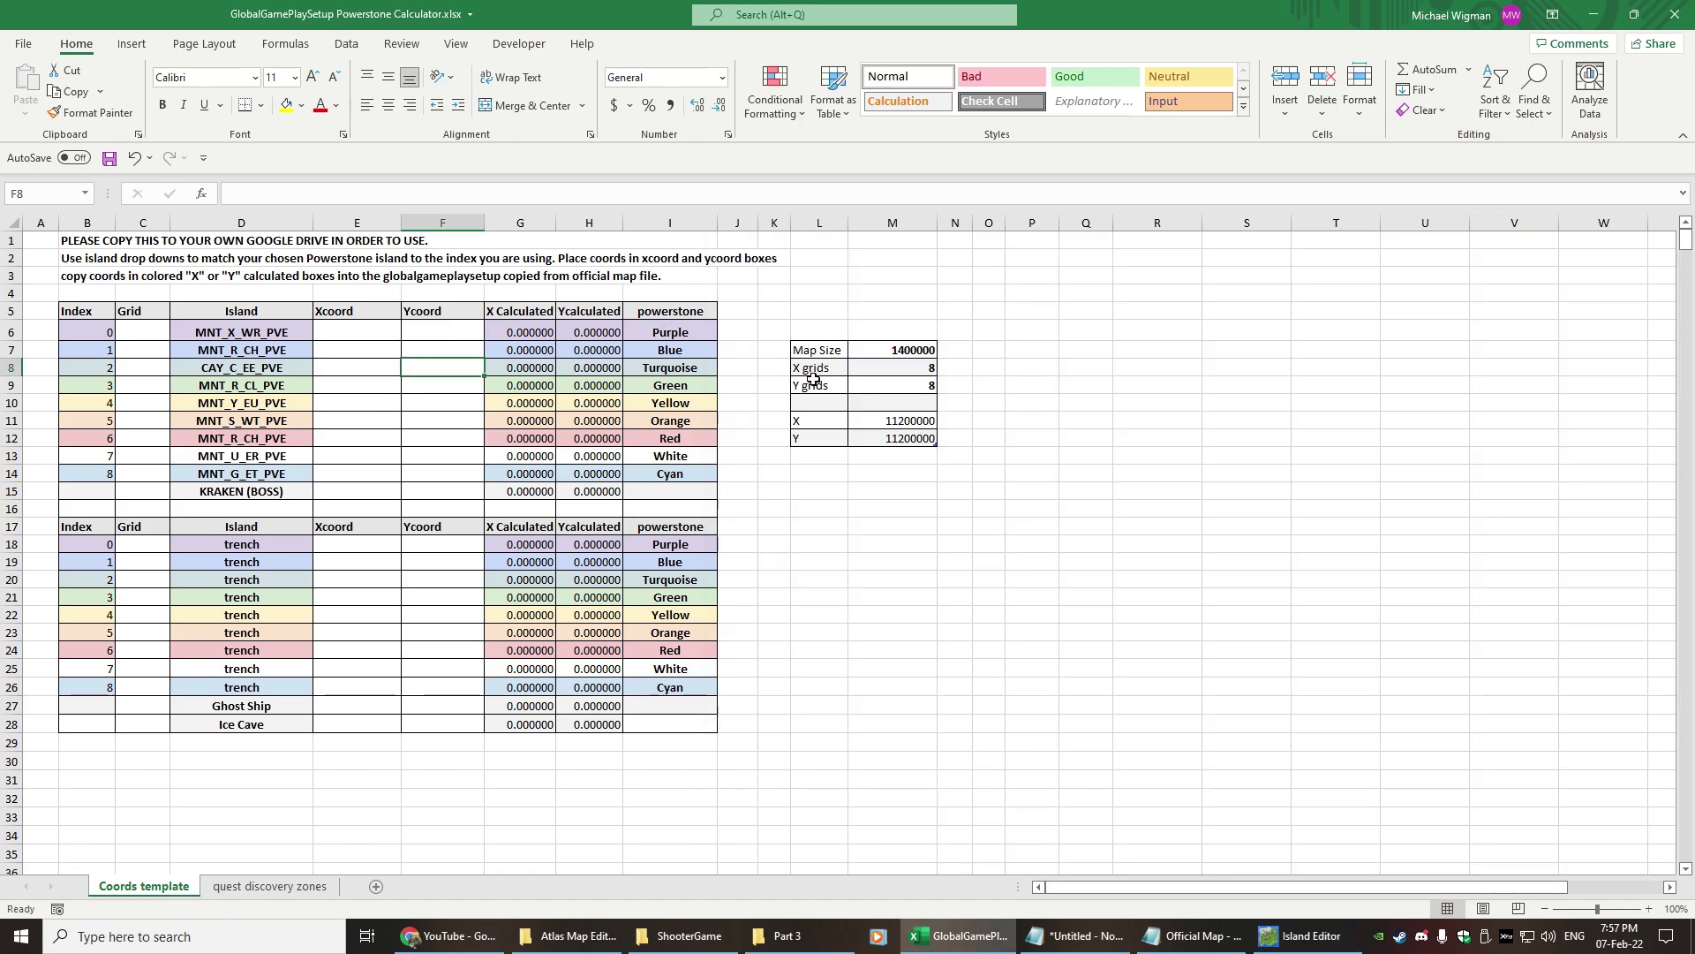
Step: Check the grid counts, the X and Y map totals, and the X Calculated formula in the Purple power stone row
left_click(901, 354)
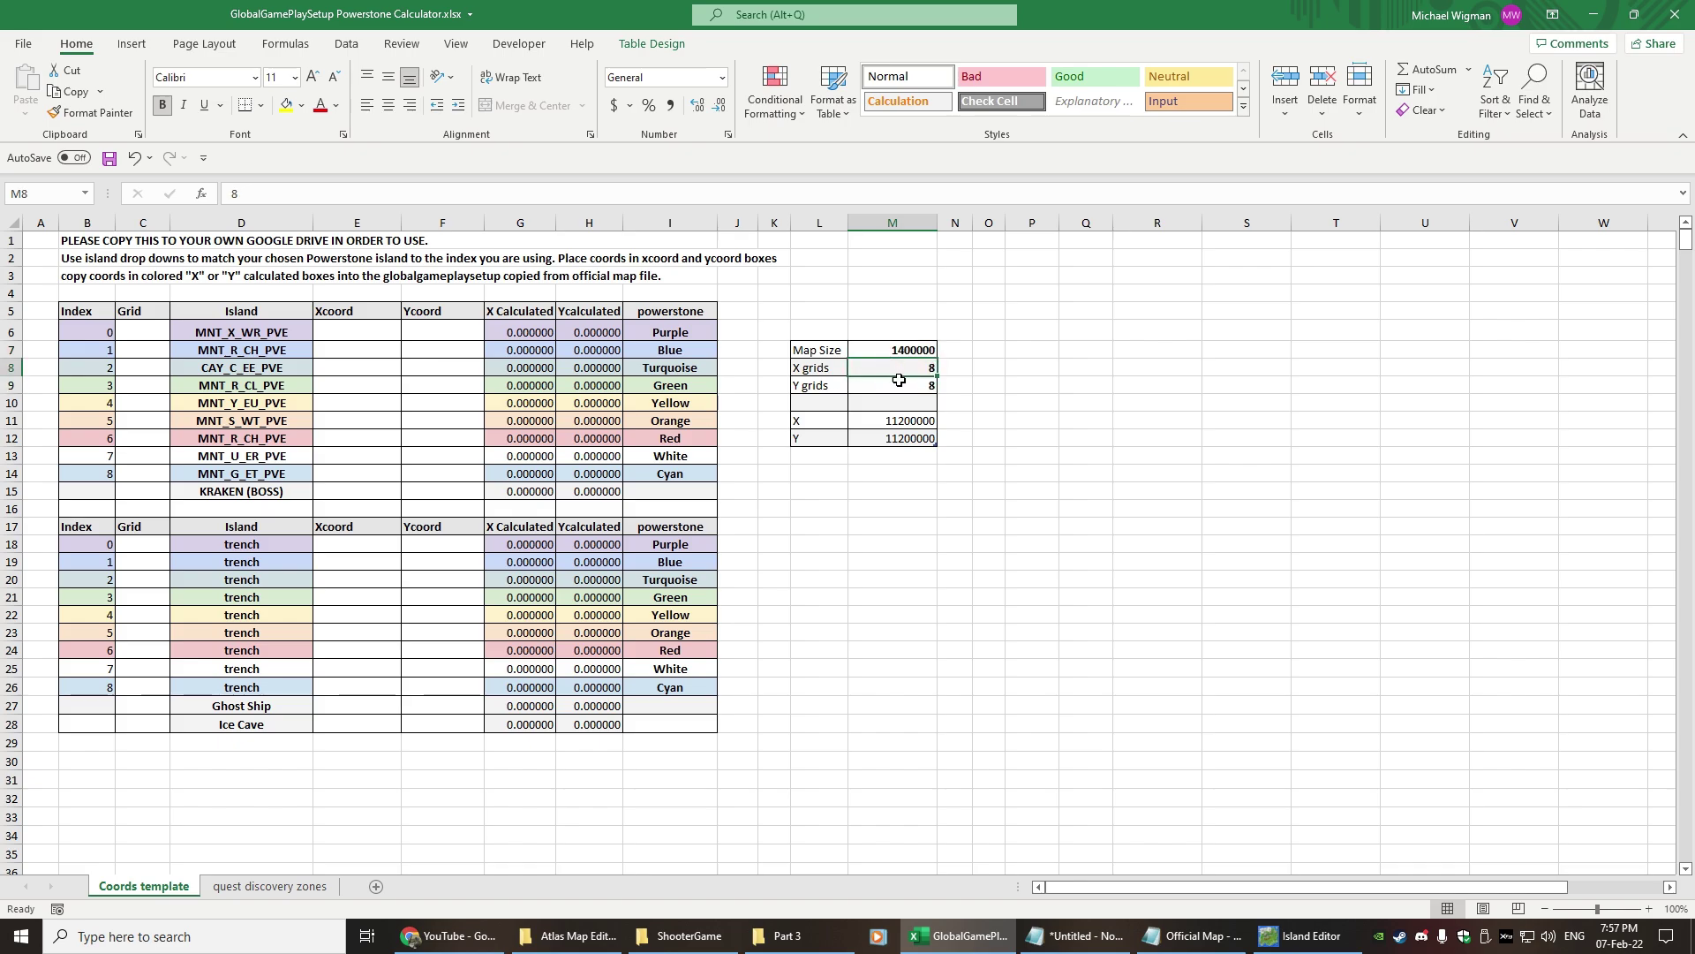
left_click(892, 422)
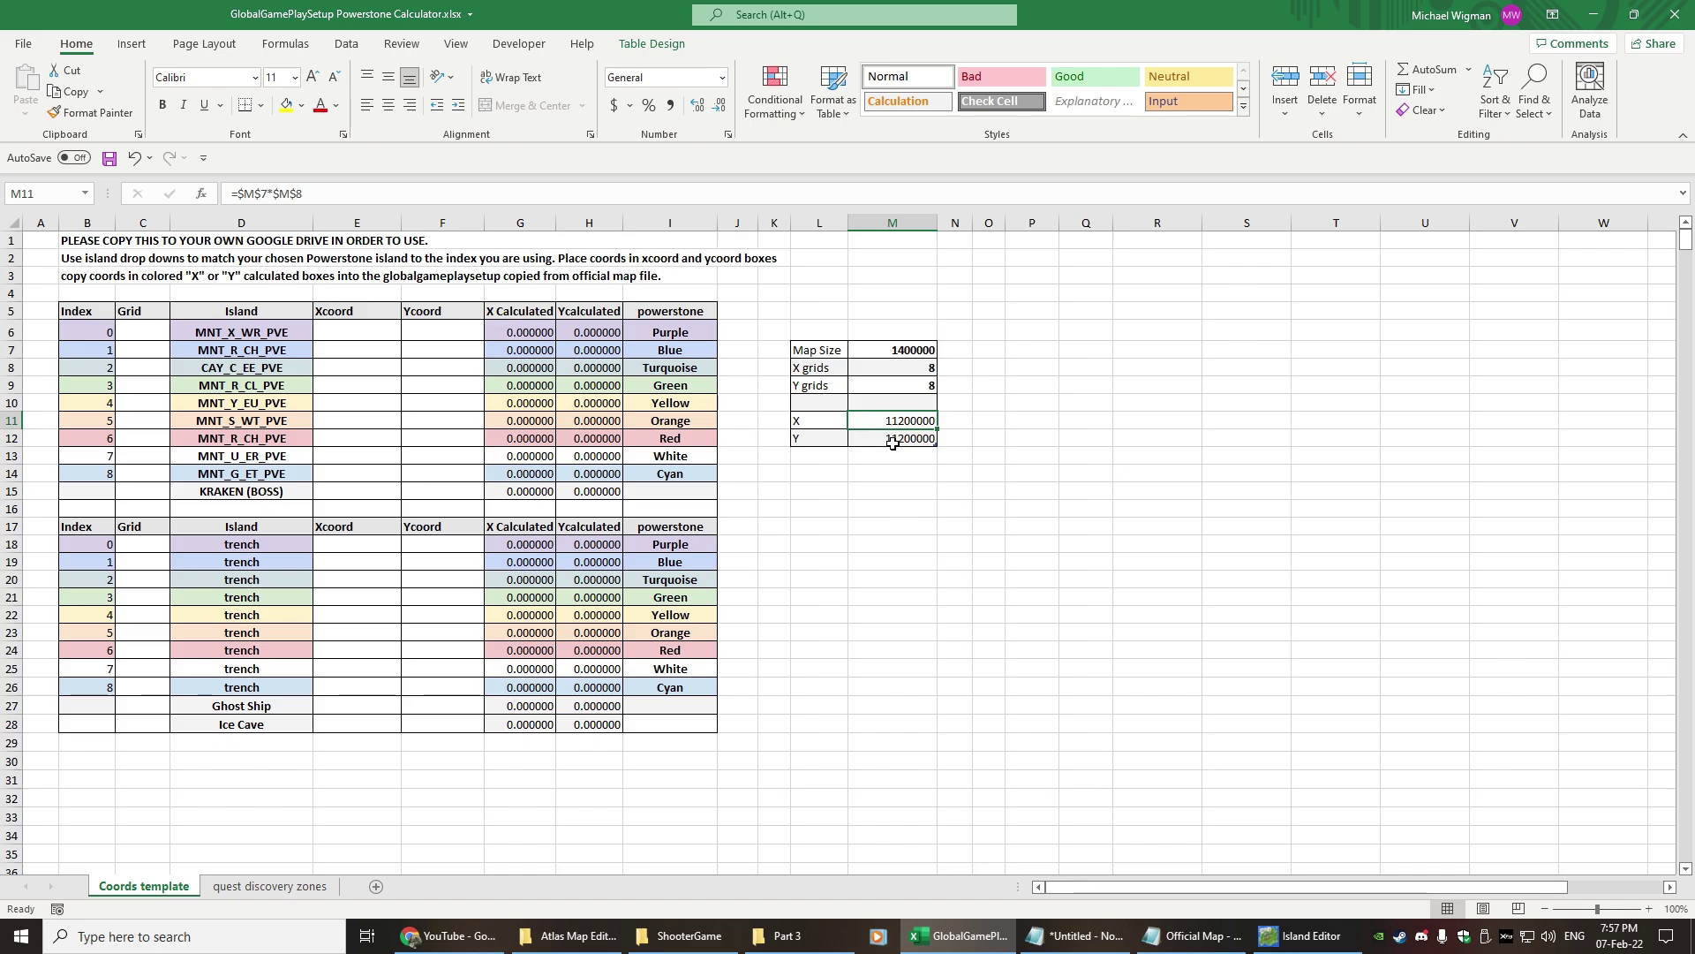
left_click(877, 441)
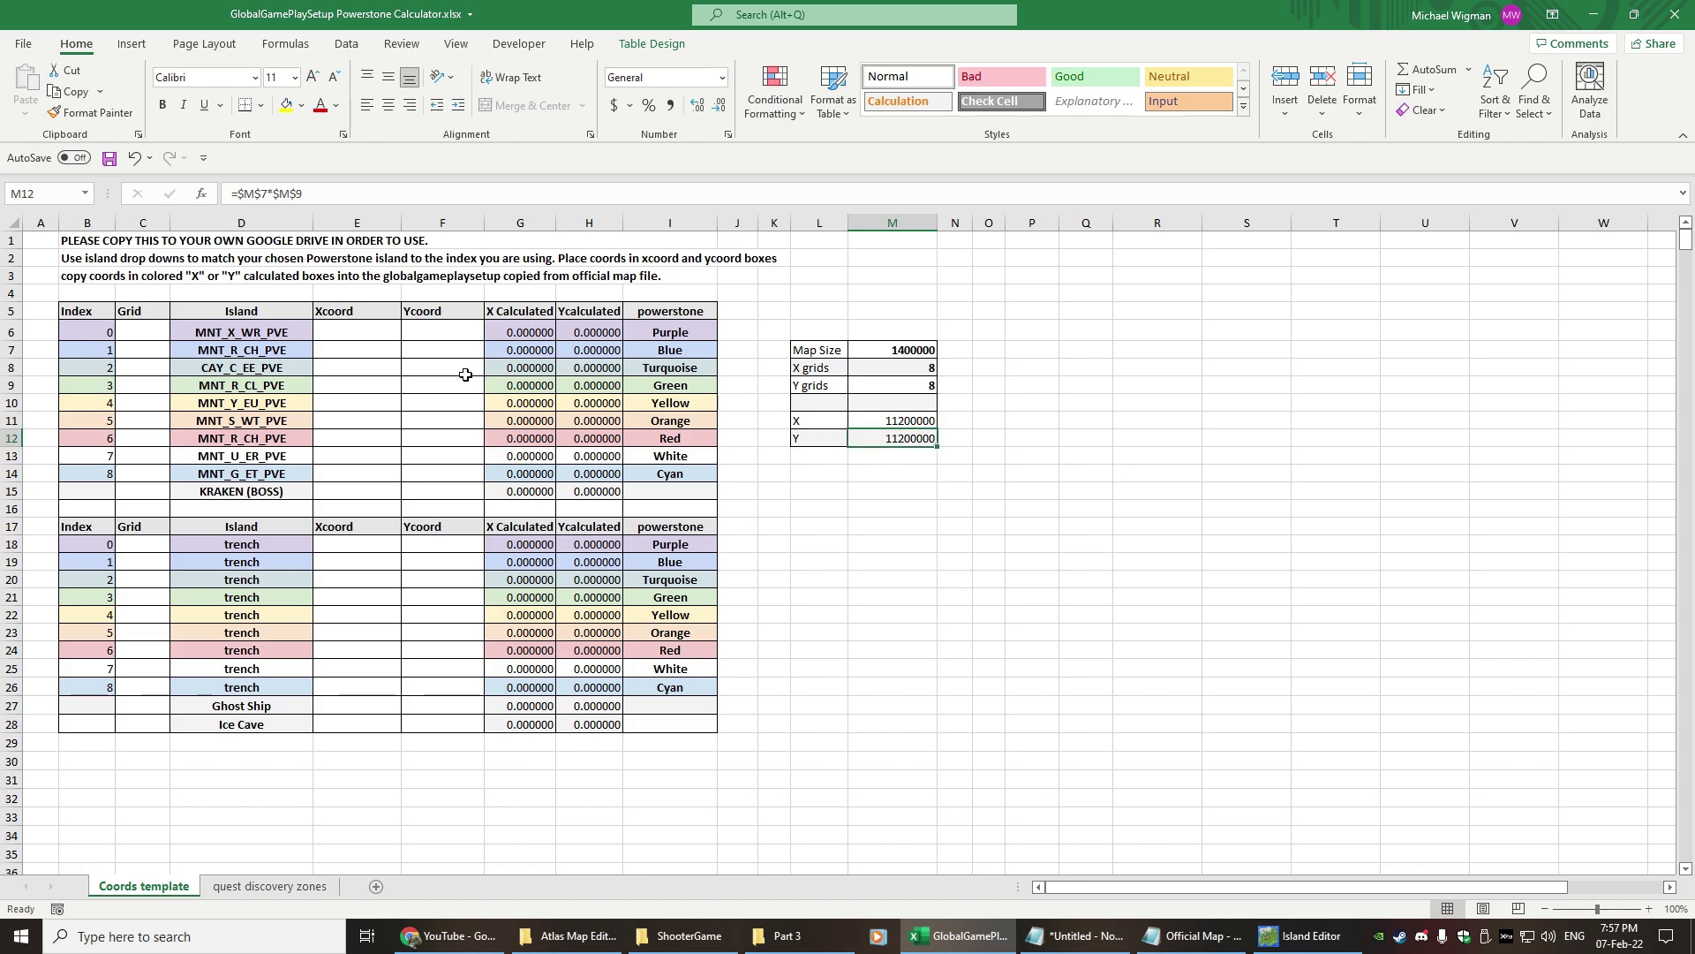
left_click(519, 332)
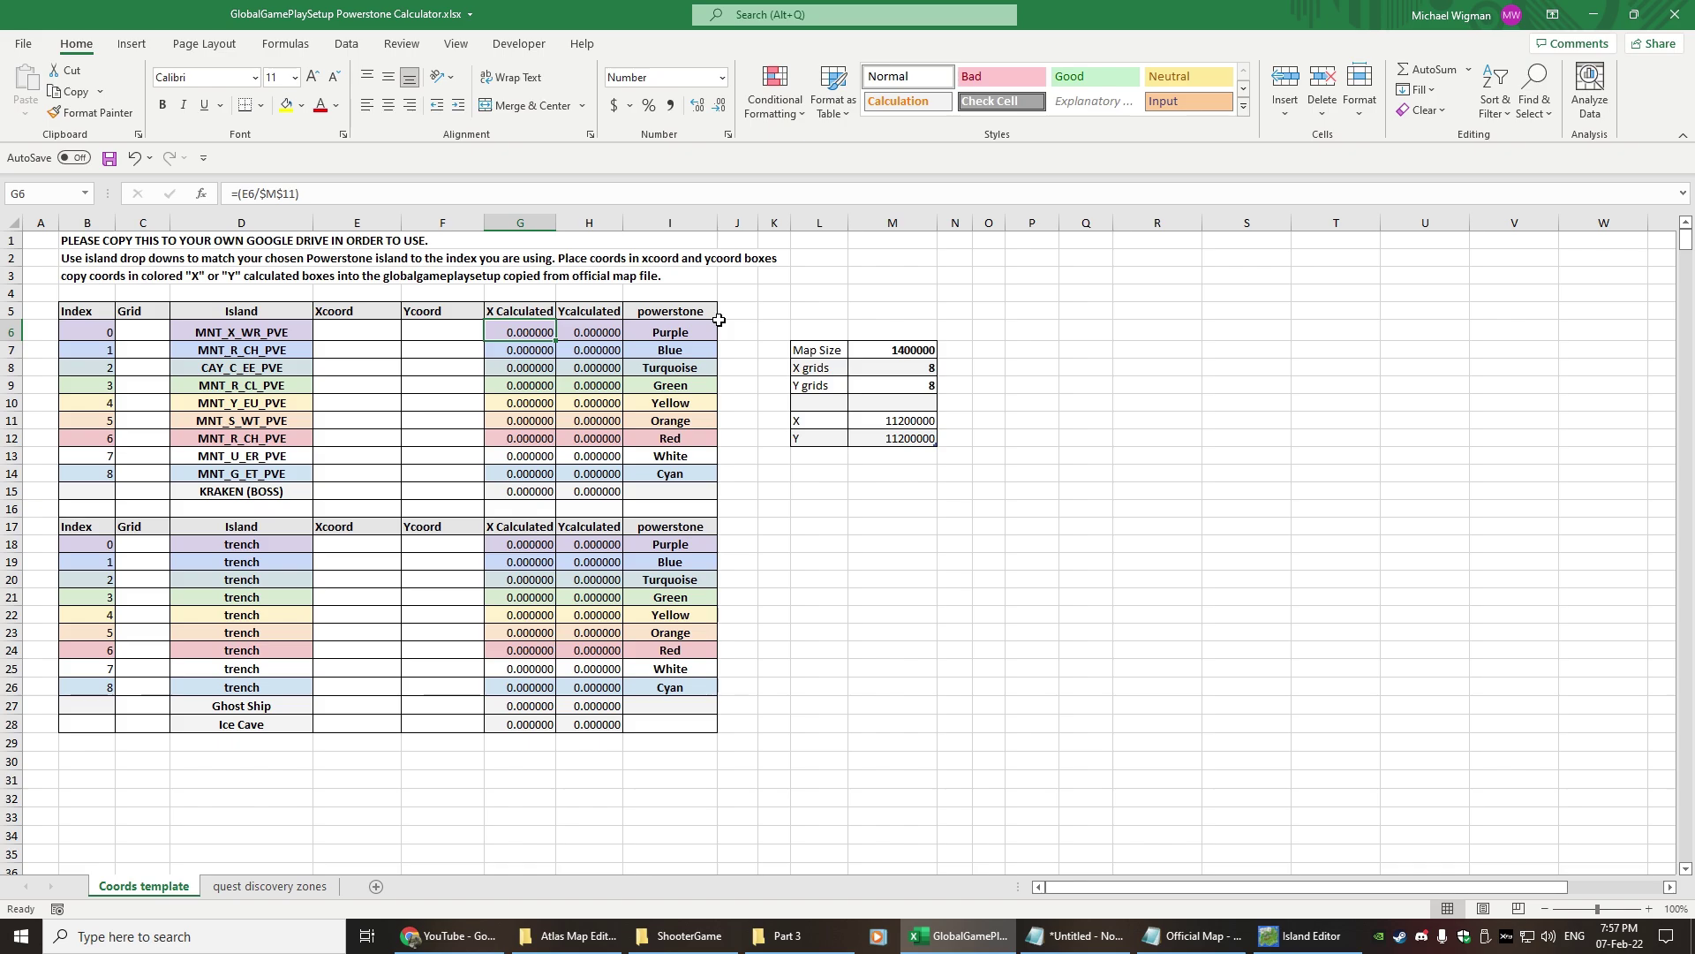
left_click(1300, 935)
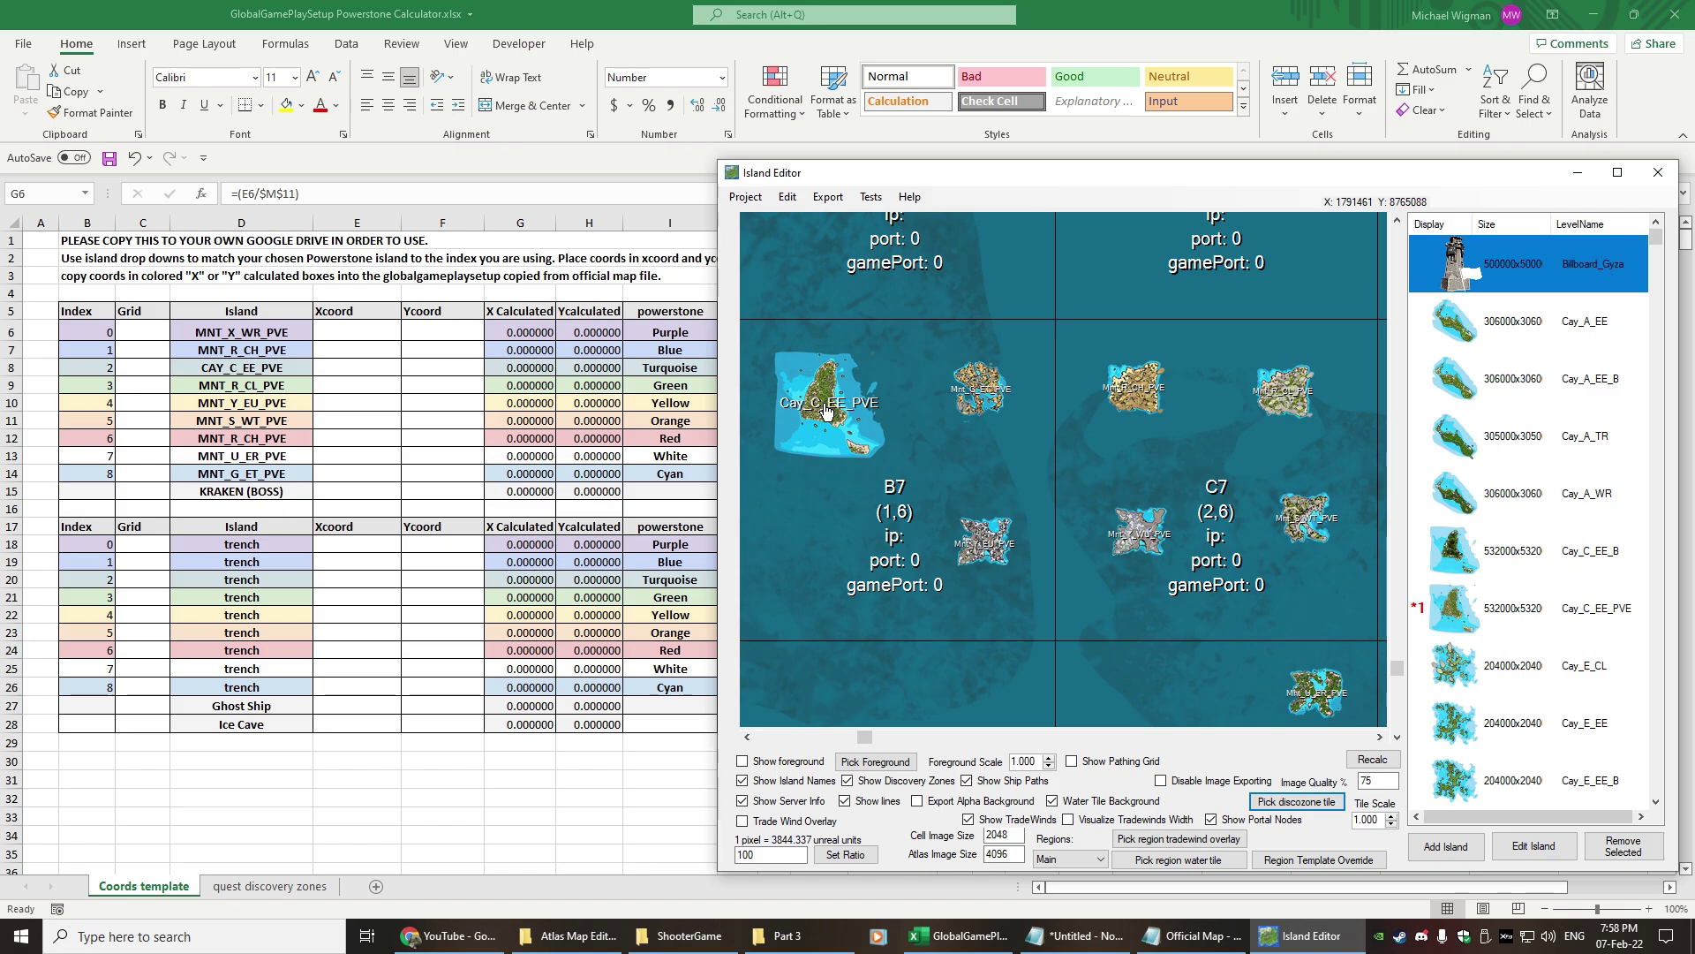
left_click(351, 346)
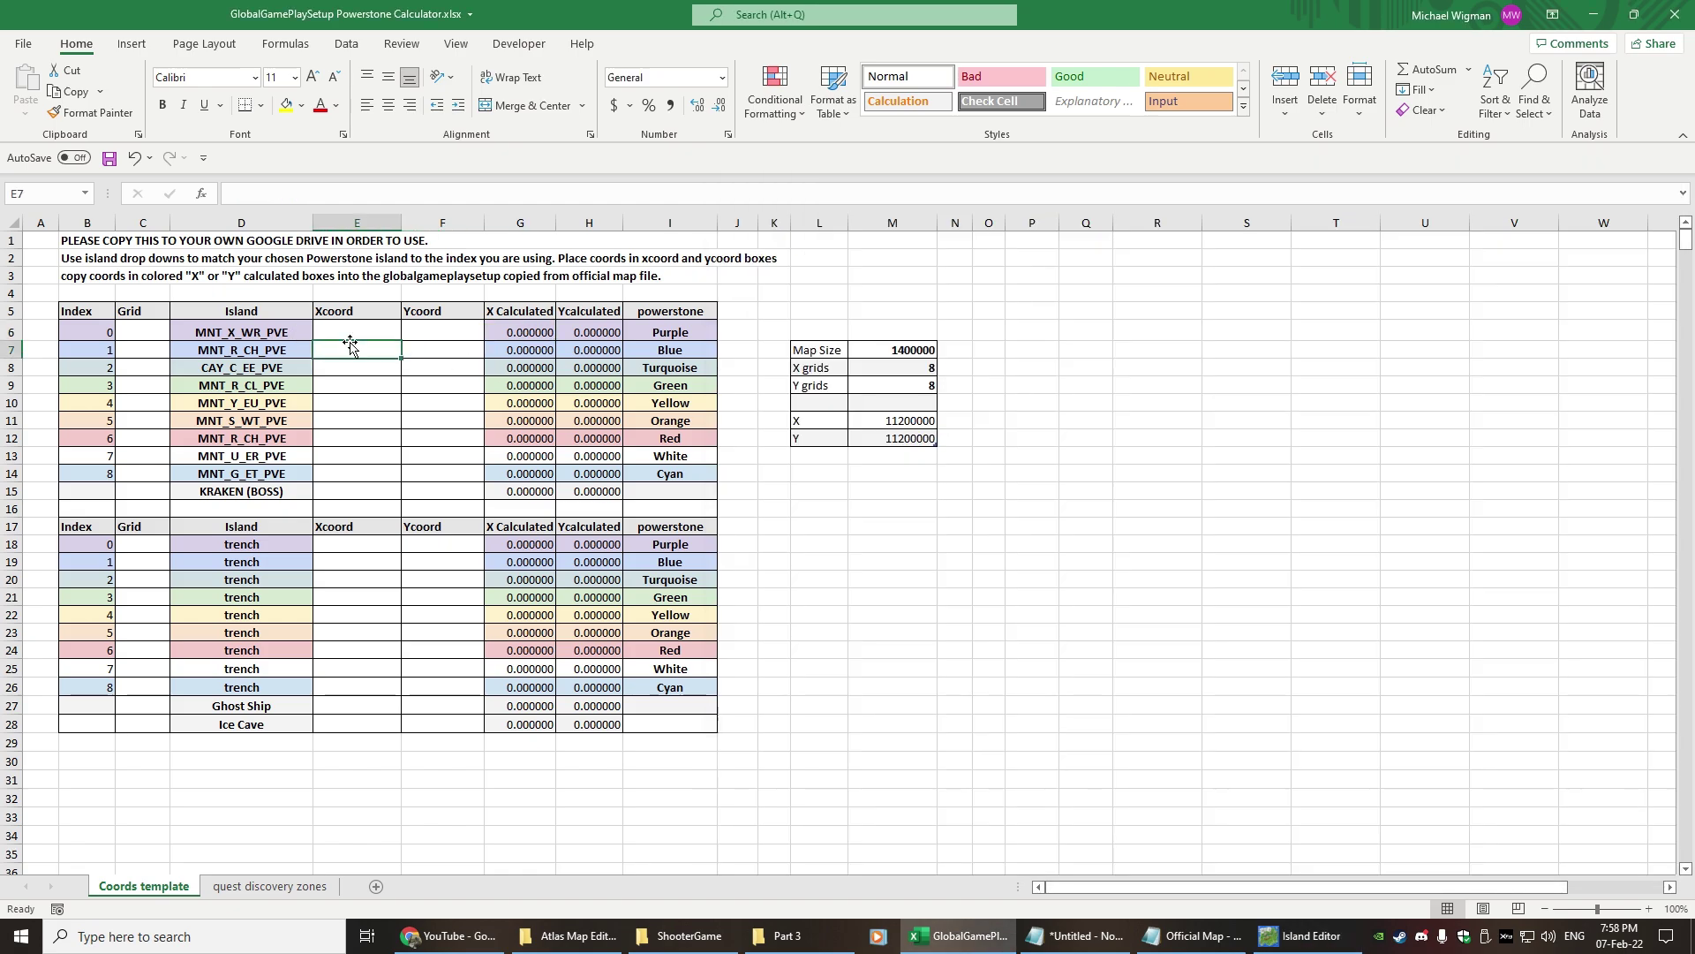
type("1")
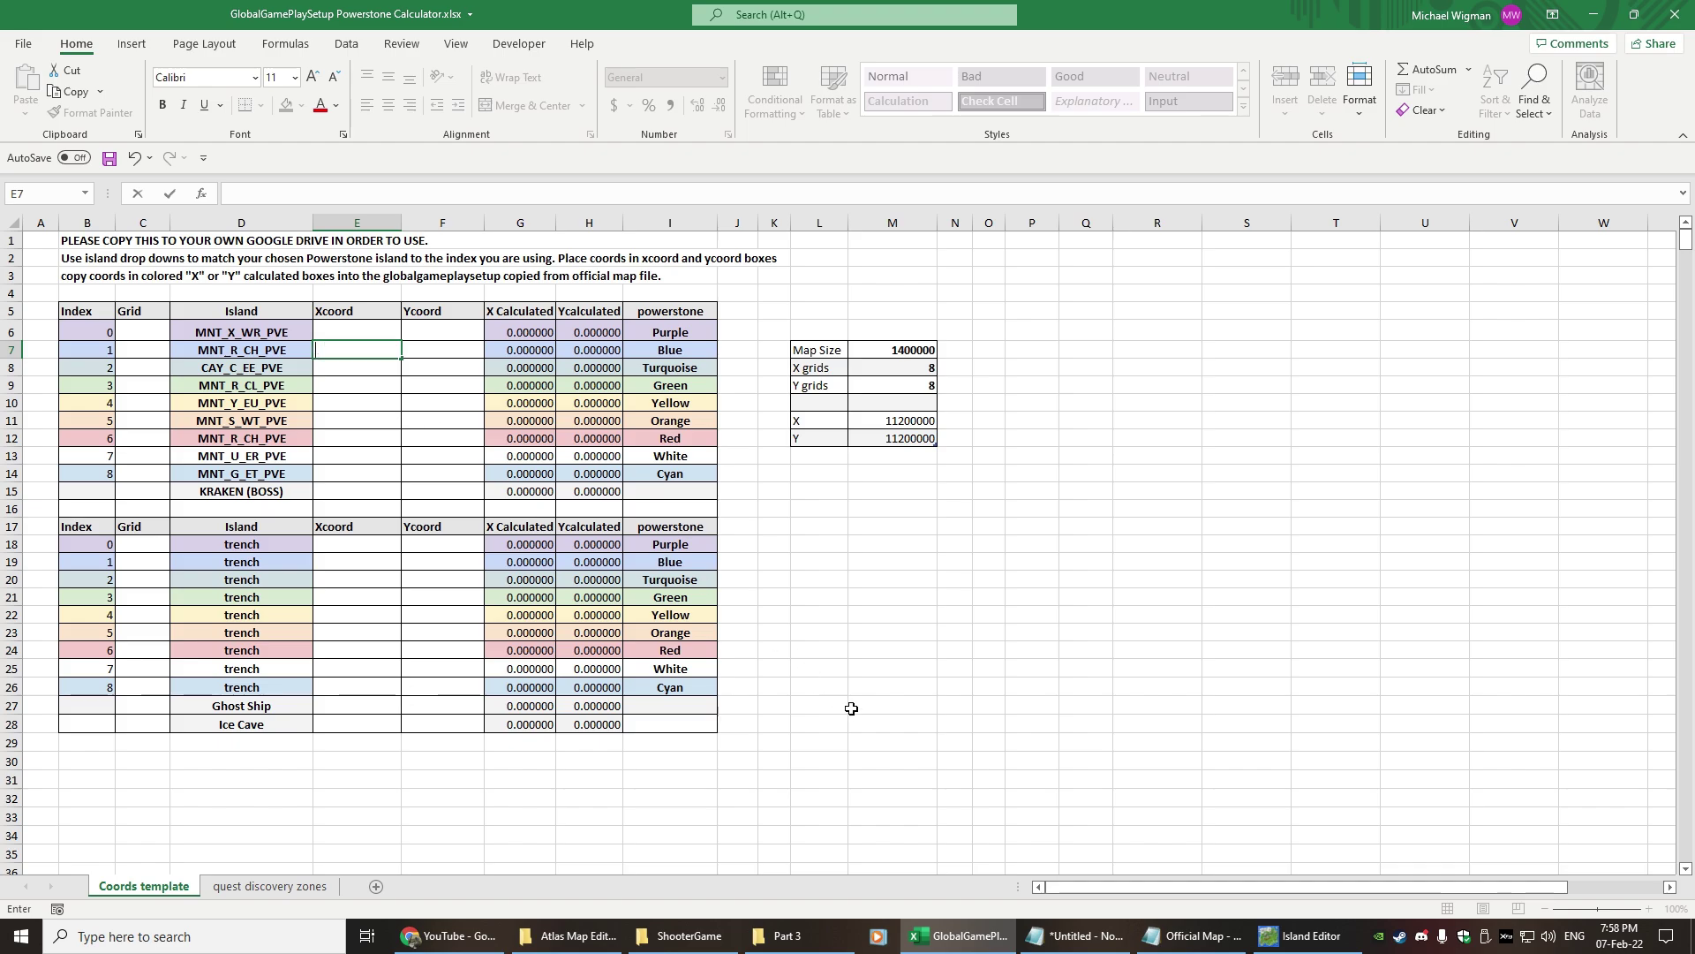
key("Escape")
left_click(892, 562)
Step: Read the Cay_C_EE_PVE island's X coordinate in Island Editor and enter 1790000 as its Xcoord in the calculator spreadsheet
left_click(1302, 936)
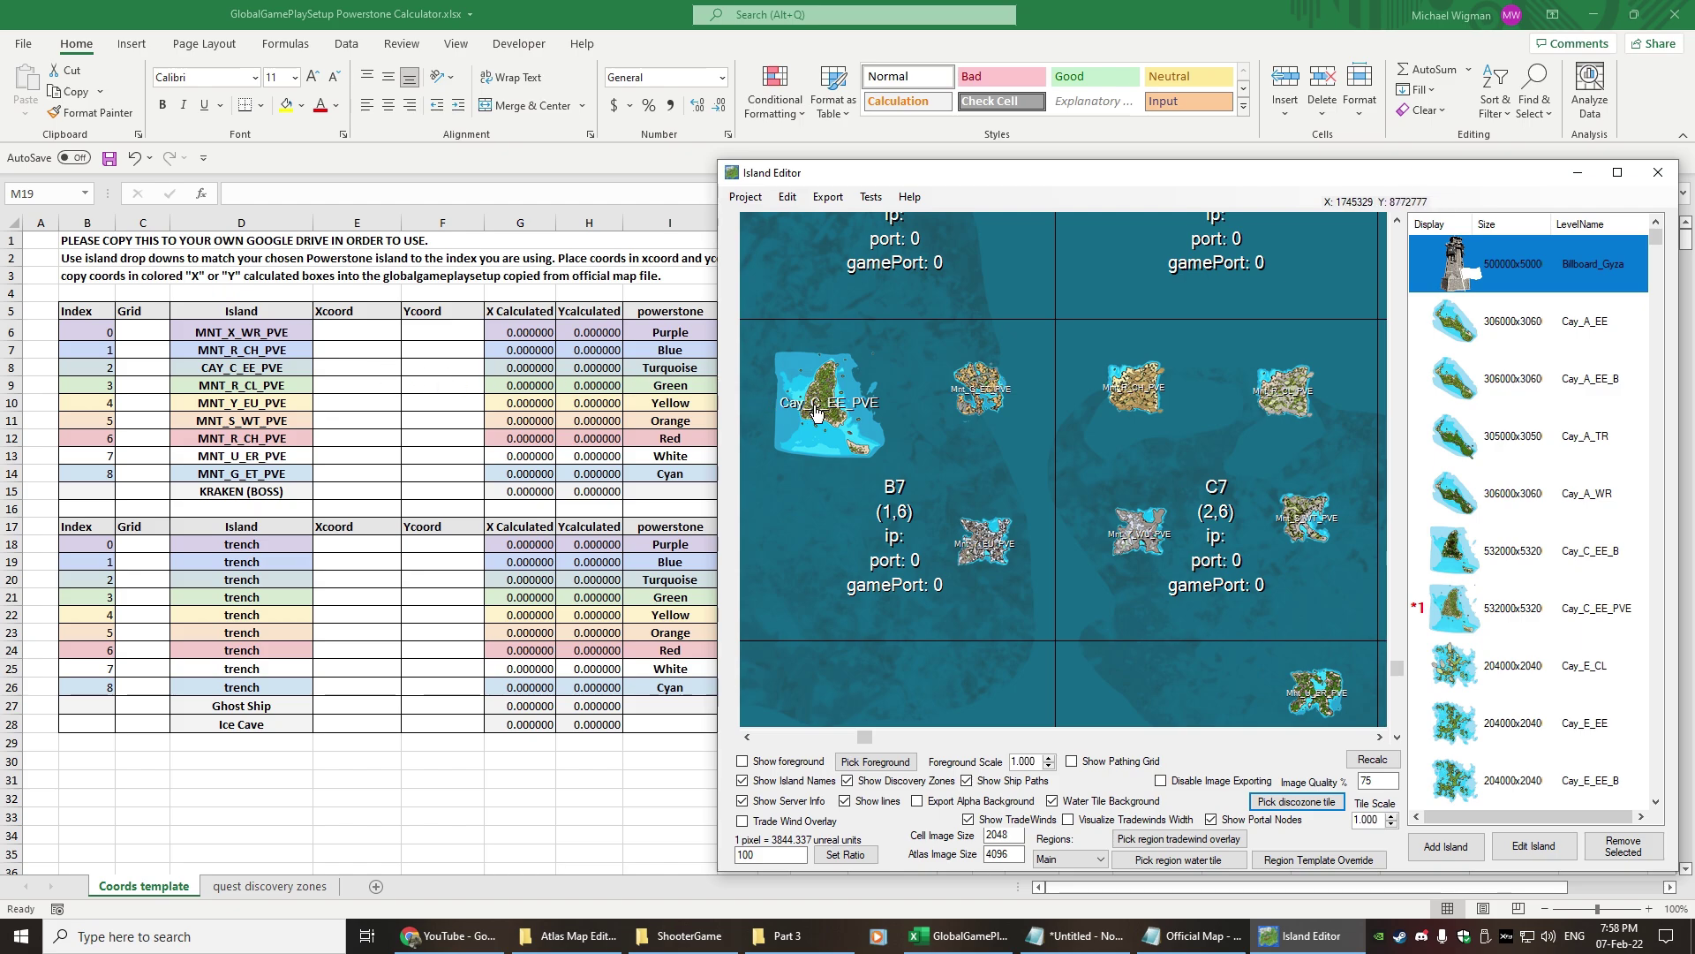
left_click(353, 370)
type("1790000")
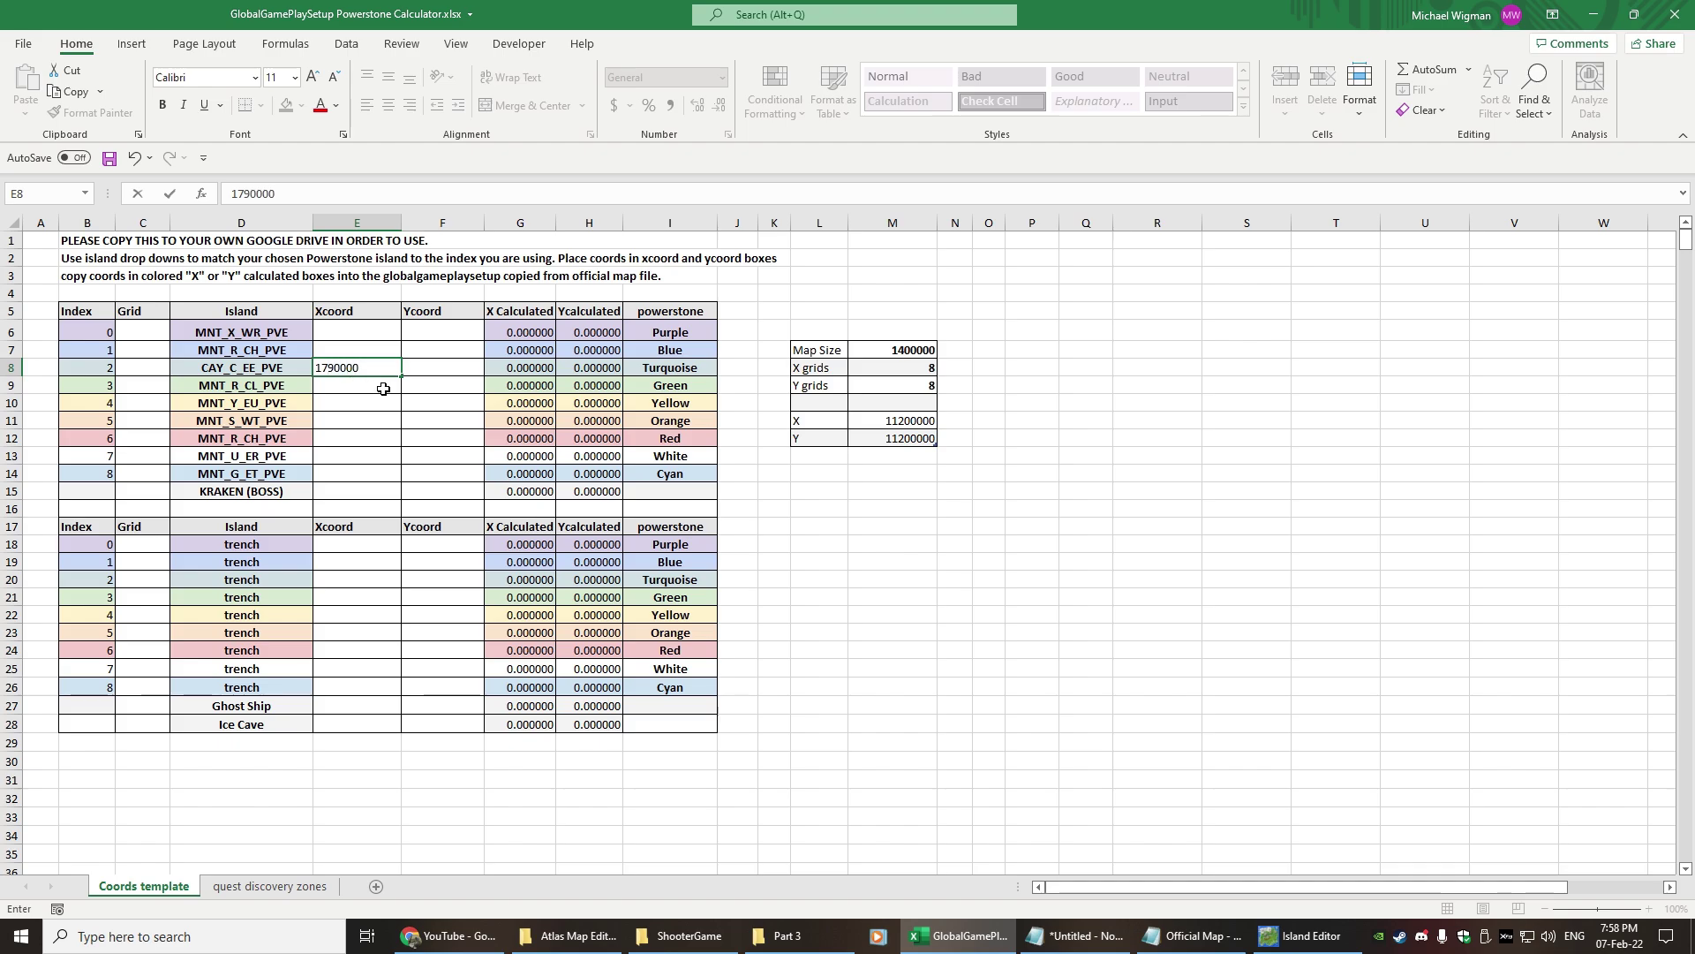
key("Return")
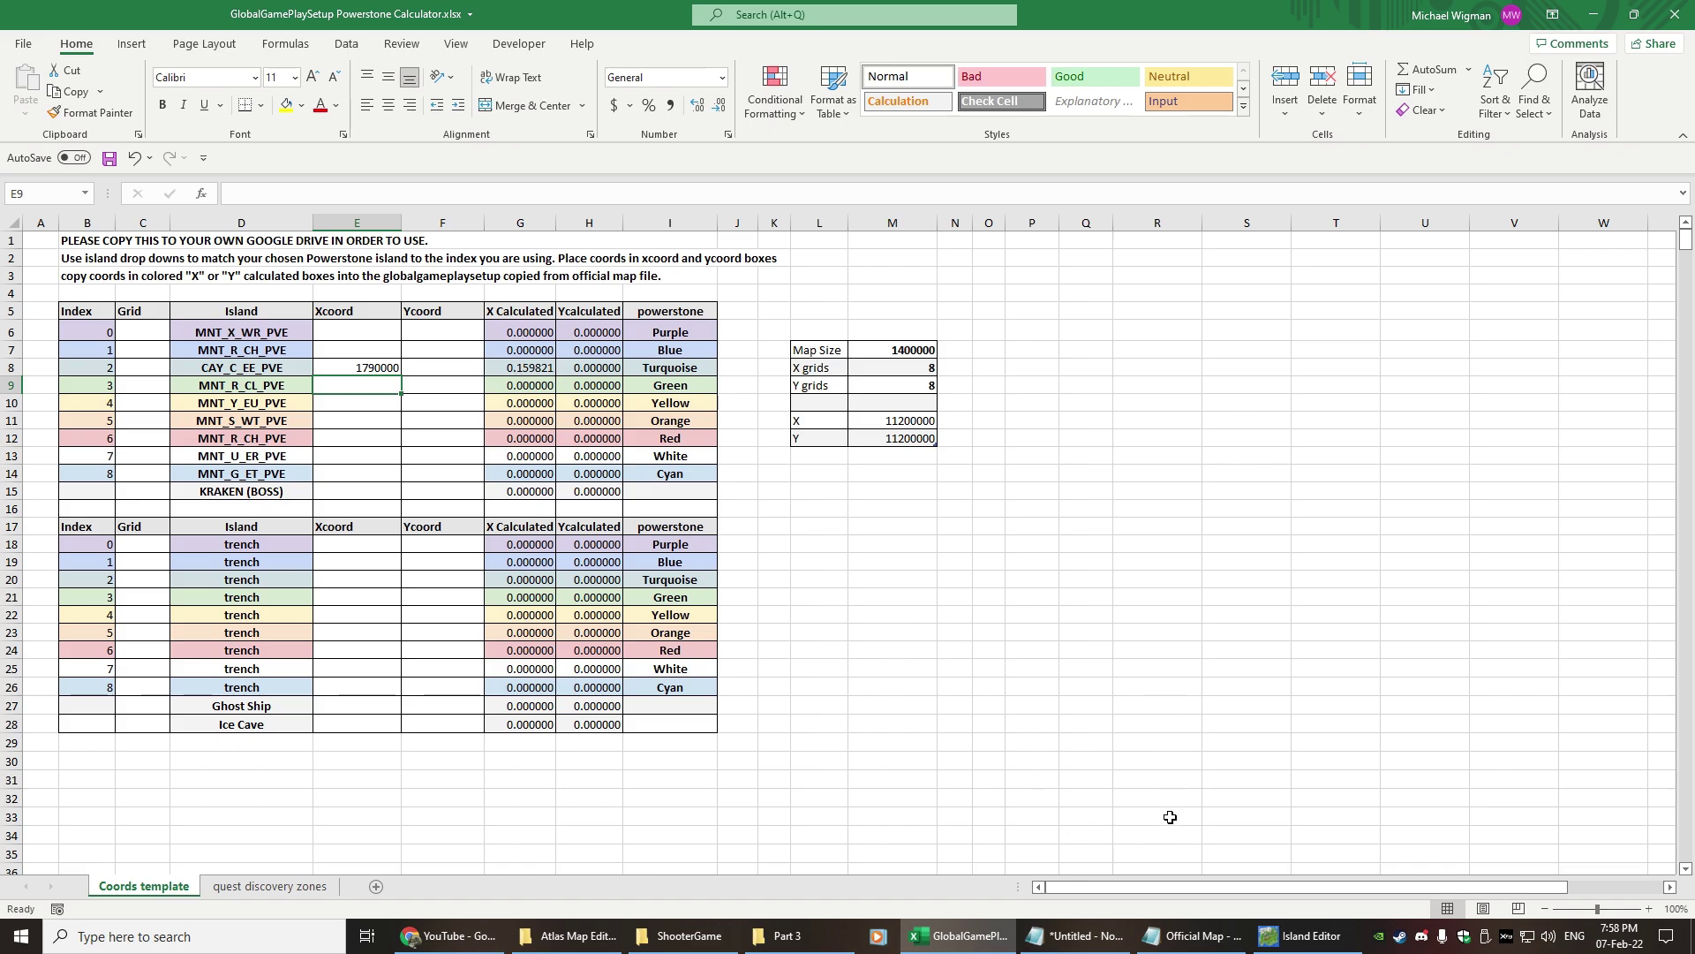
Step: Locate Cay_C_EE_PVE on the Island Editor map and enter 8760000 as its Ycoord in the calculator spreadsheet
left_click(1302, 936)
scroll(1018, 500, "down", 2)
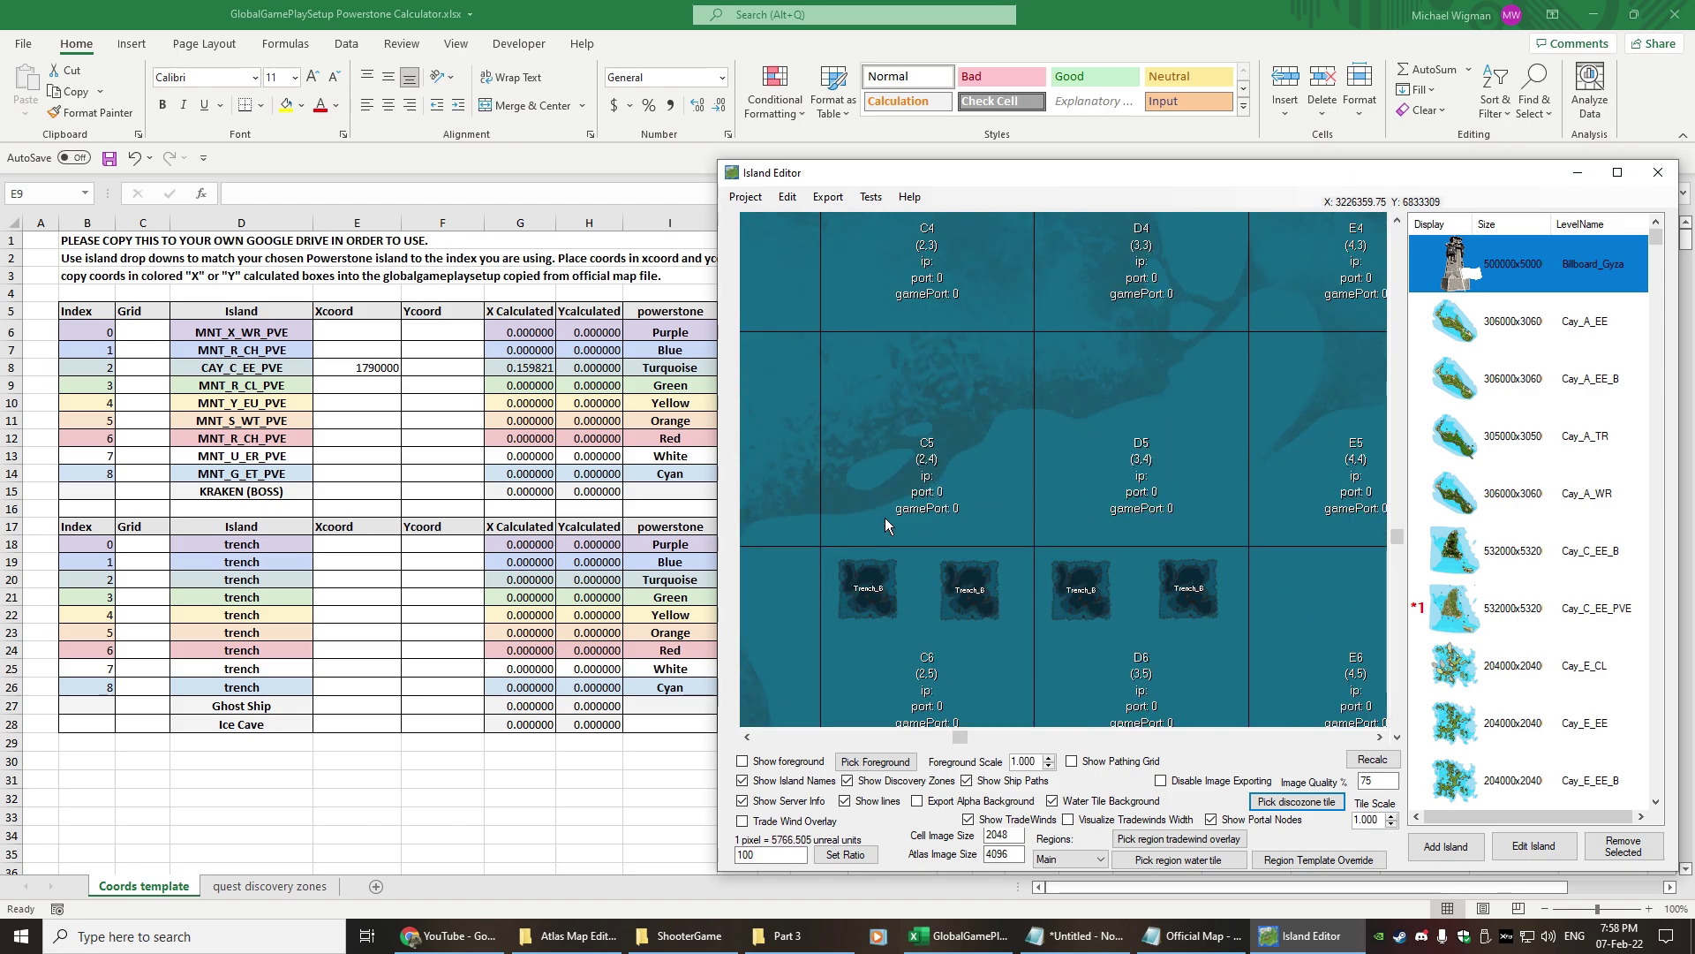
scroll(969, 535, "down", 2)
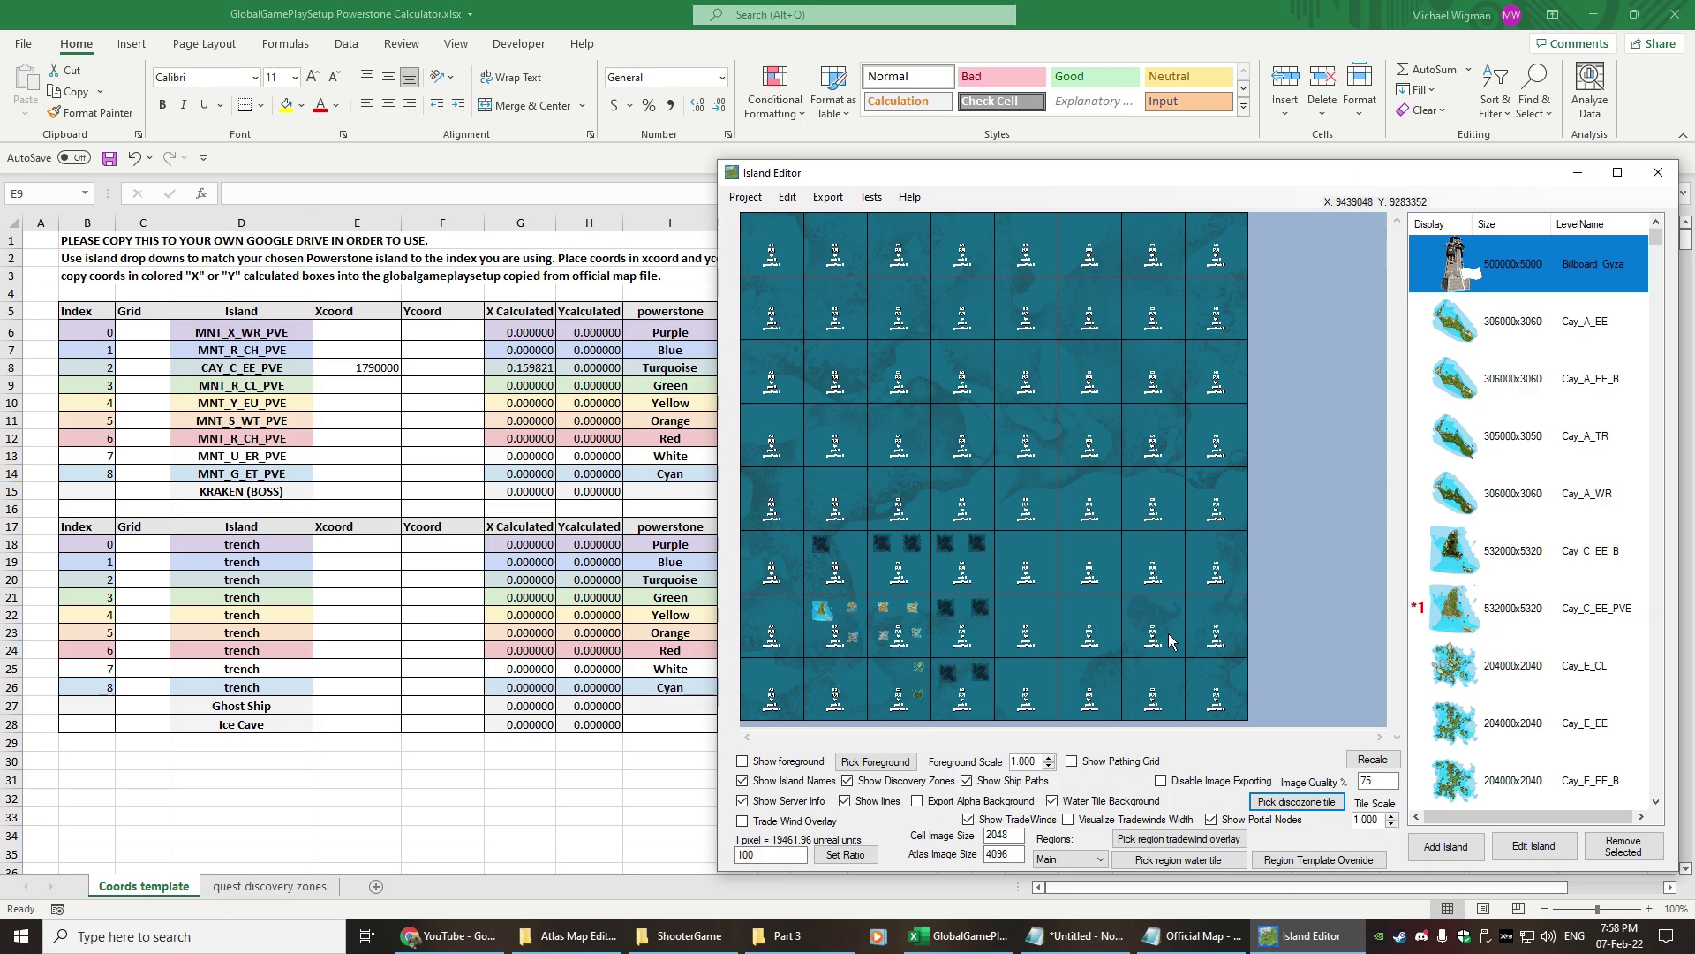
scroll(812, 614, "up", 5)
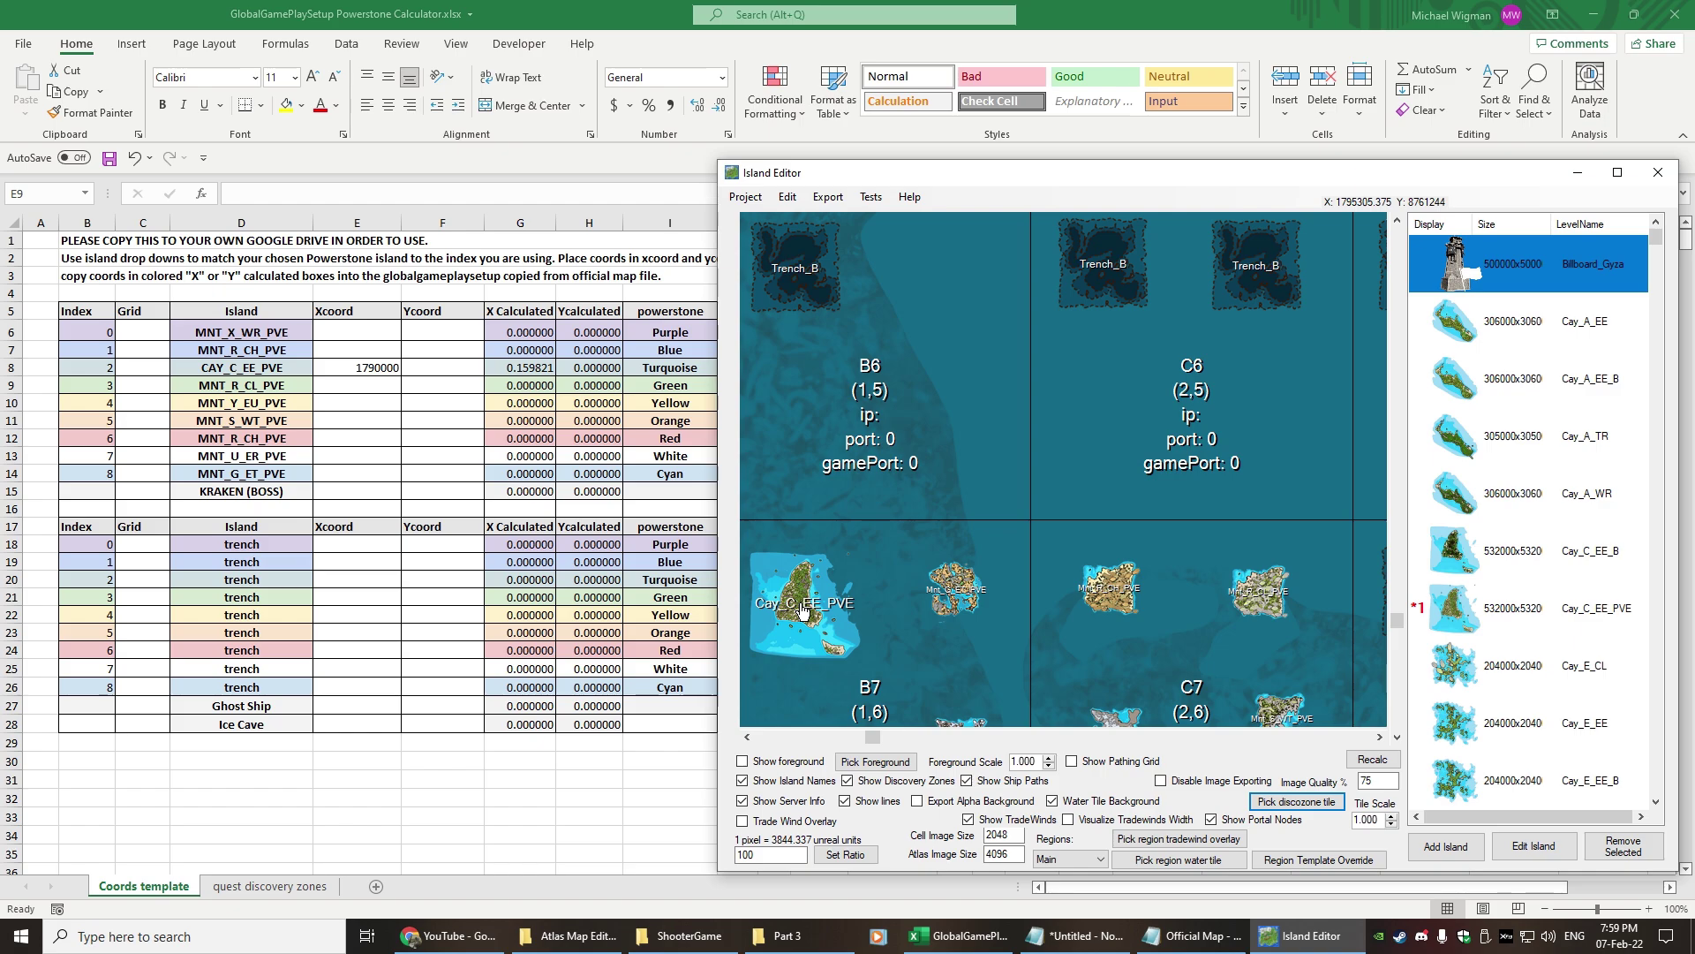
left_click(437, 367)
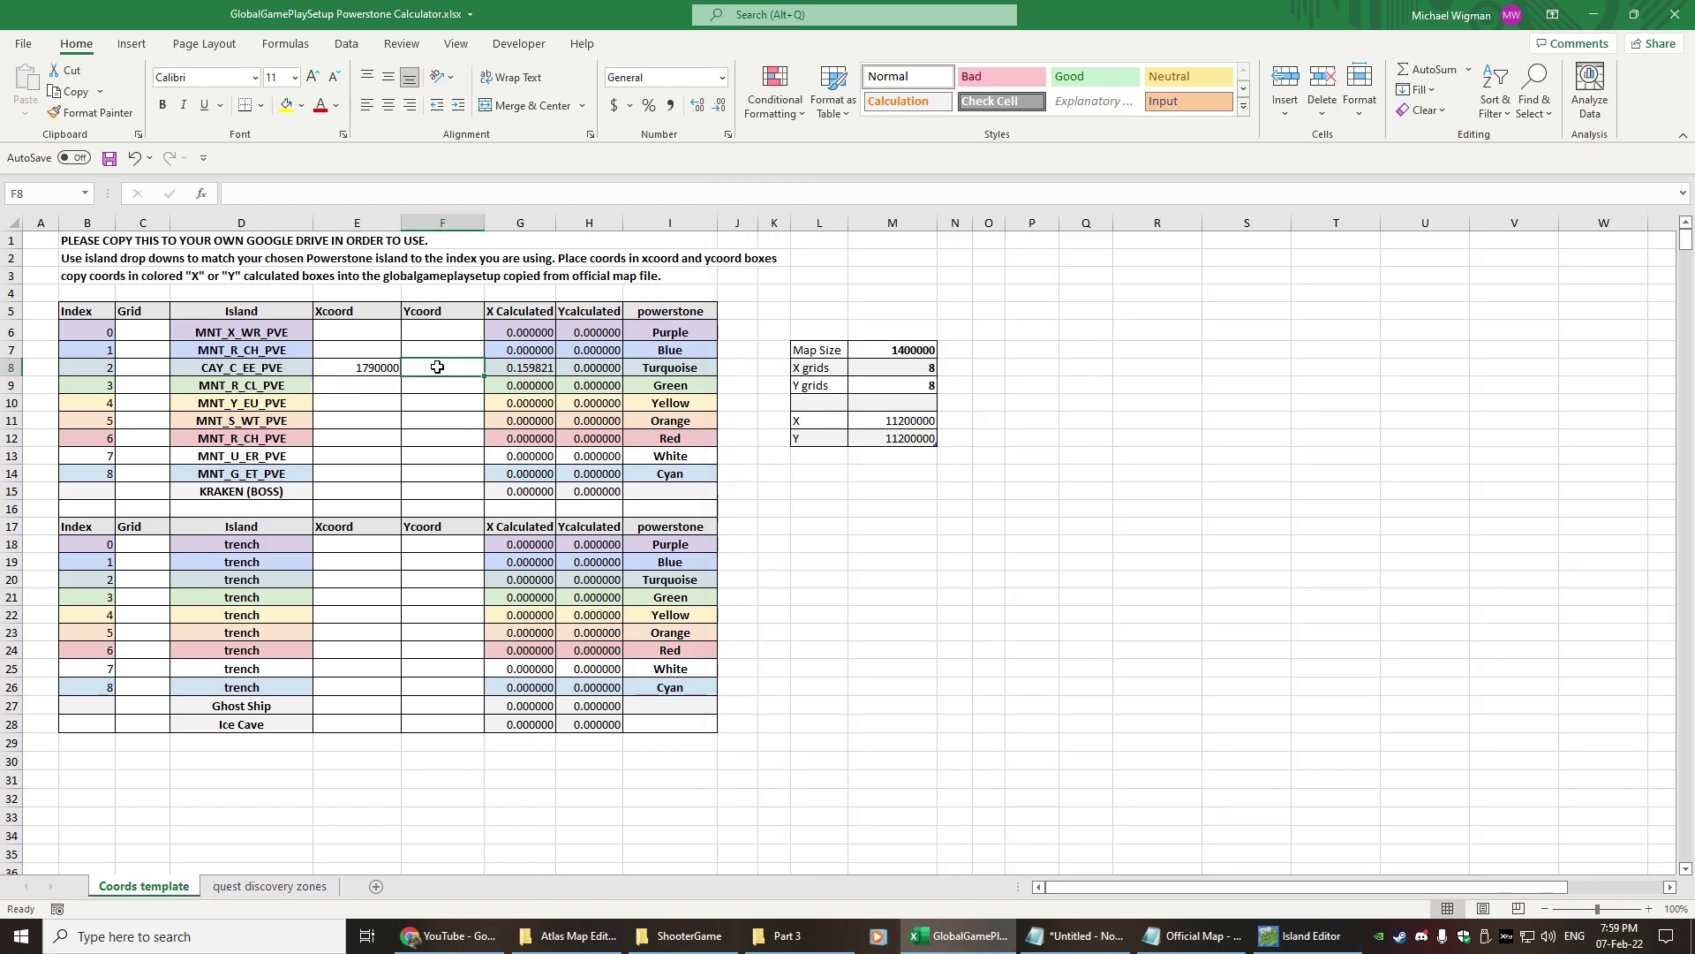
type("87")
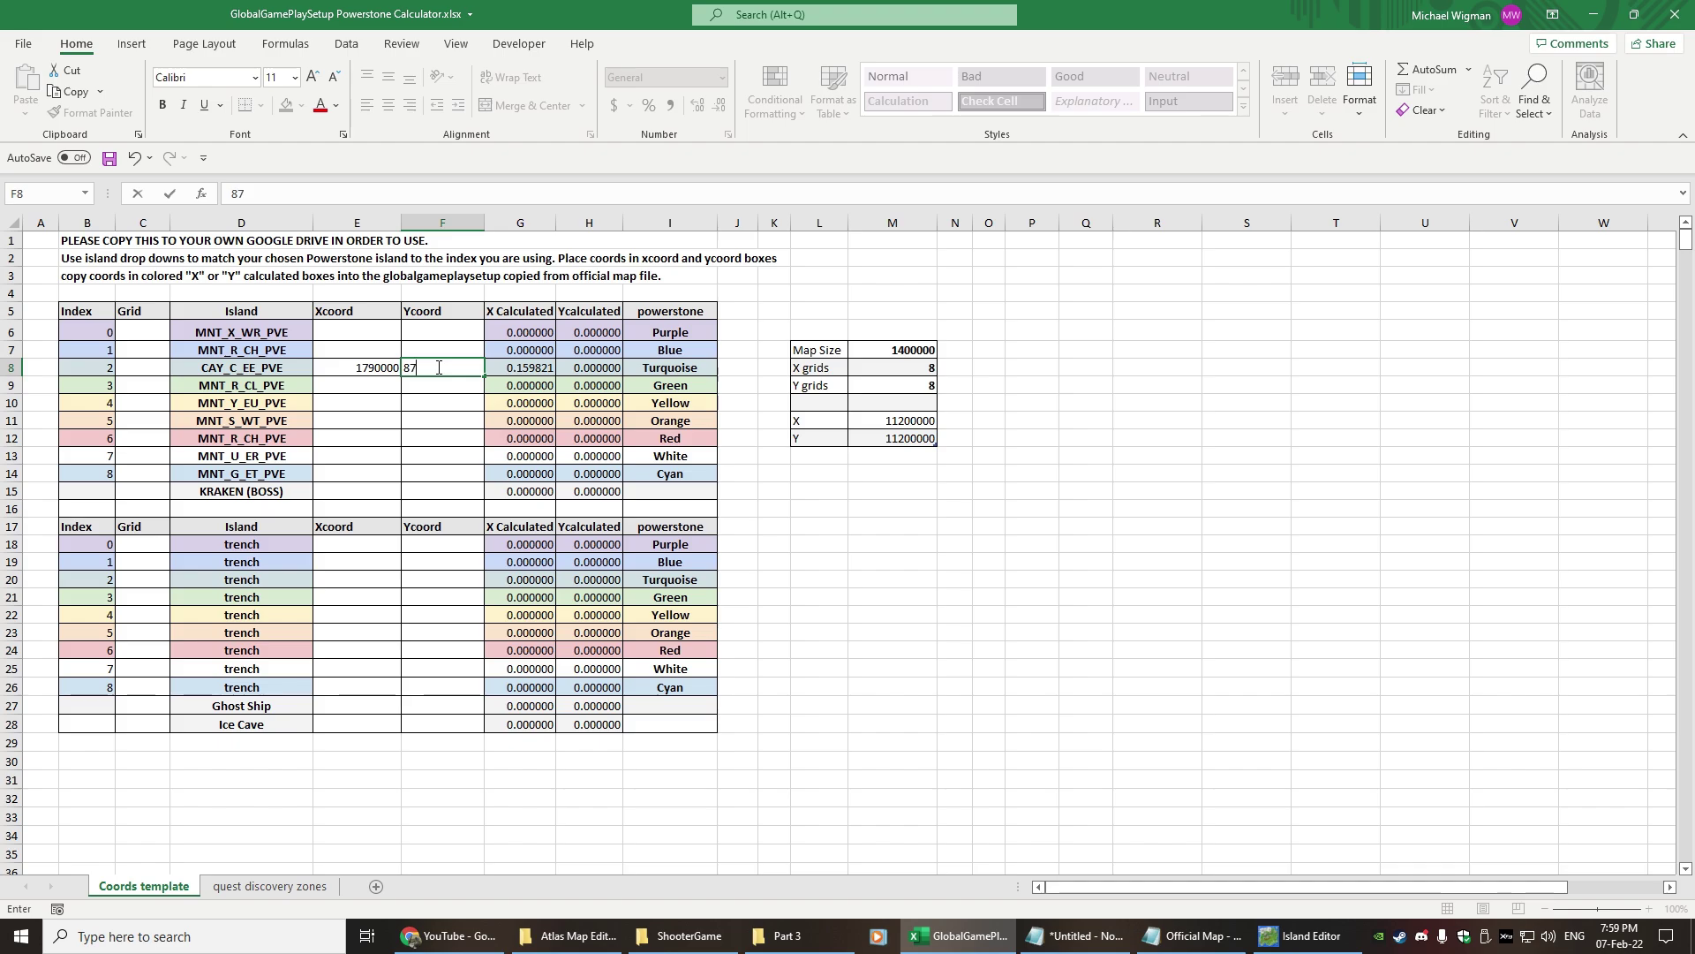
type("60000")
key("Return")
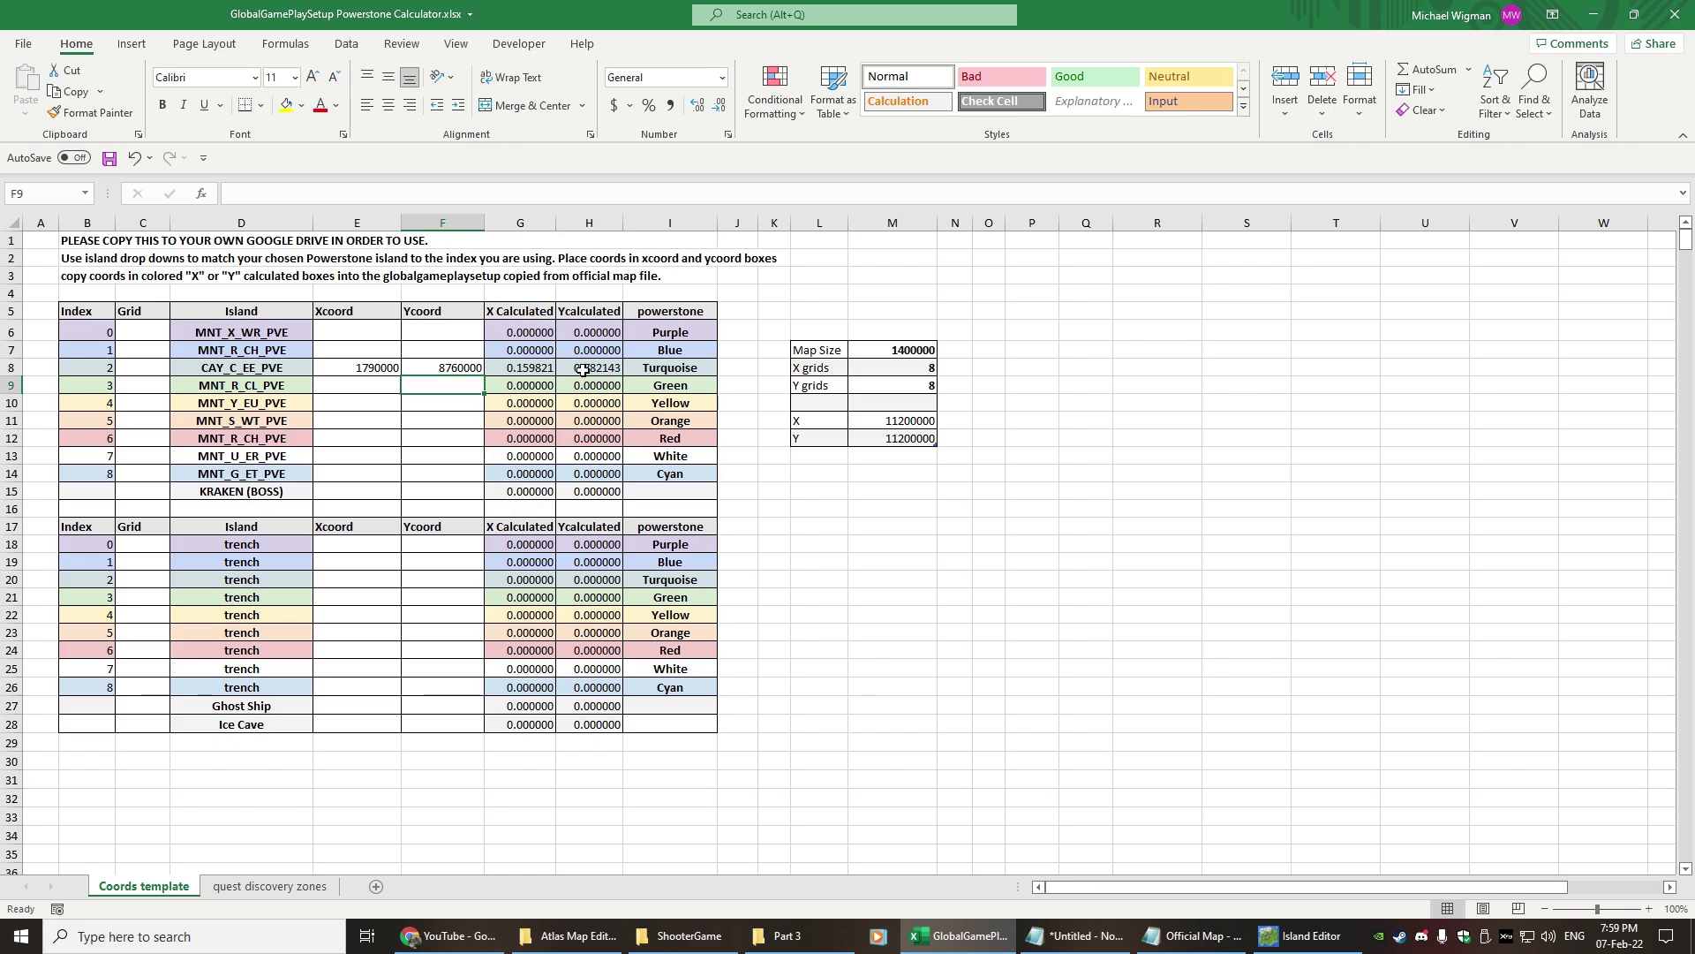
Step: Select the CAY_C_EE_PVE row's calculated X and Y, and restore the spreadsheet to a smaller window with the trimmed quest text beside it
left_click(1311, 938)
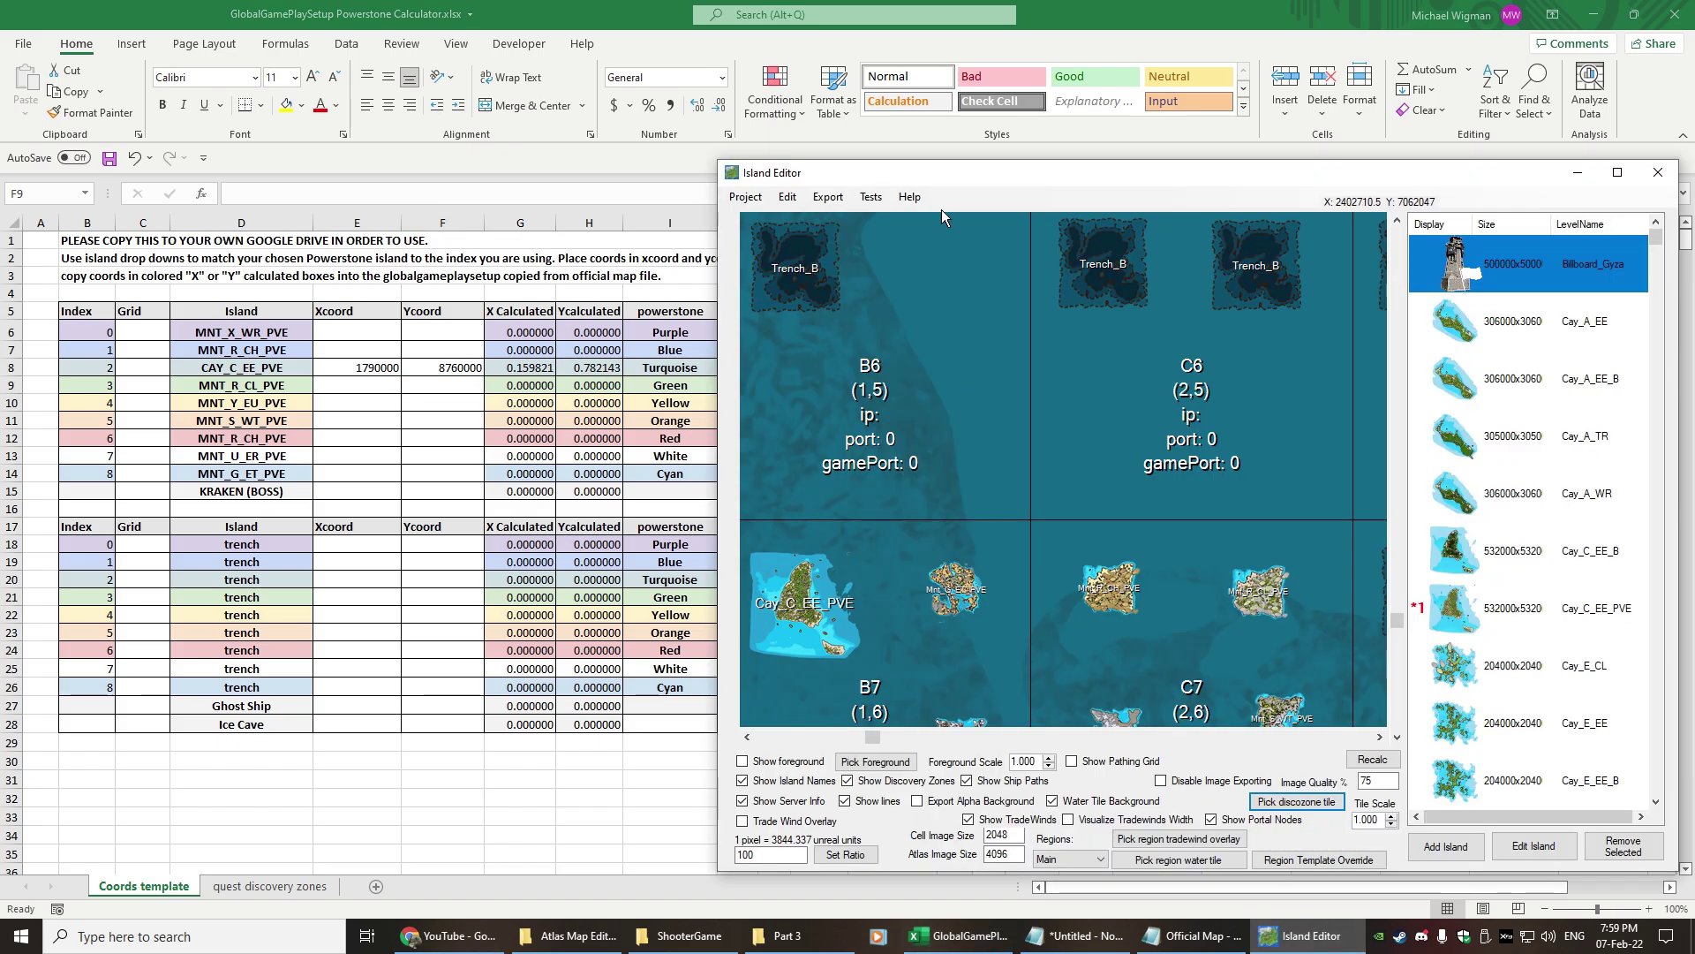
left_click(589, 367)
left_click_drag(589, 367, 520, 368)
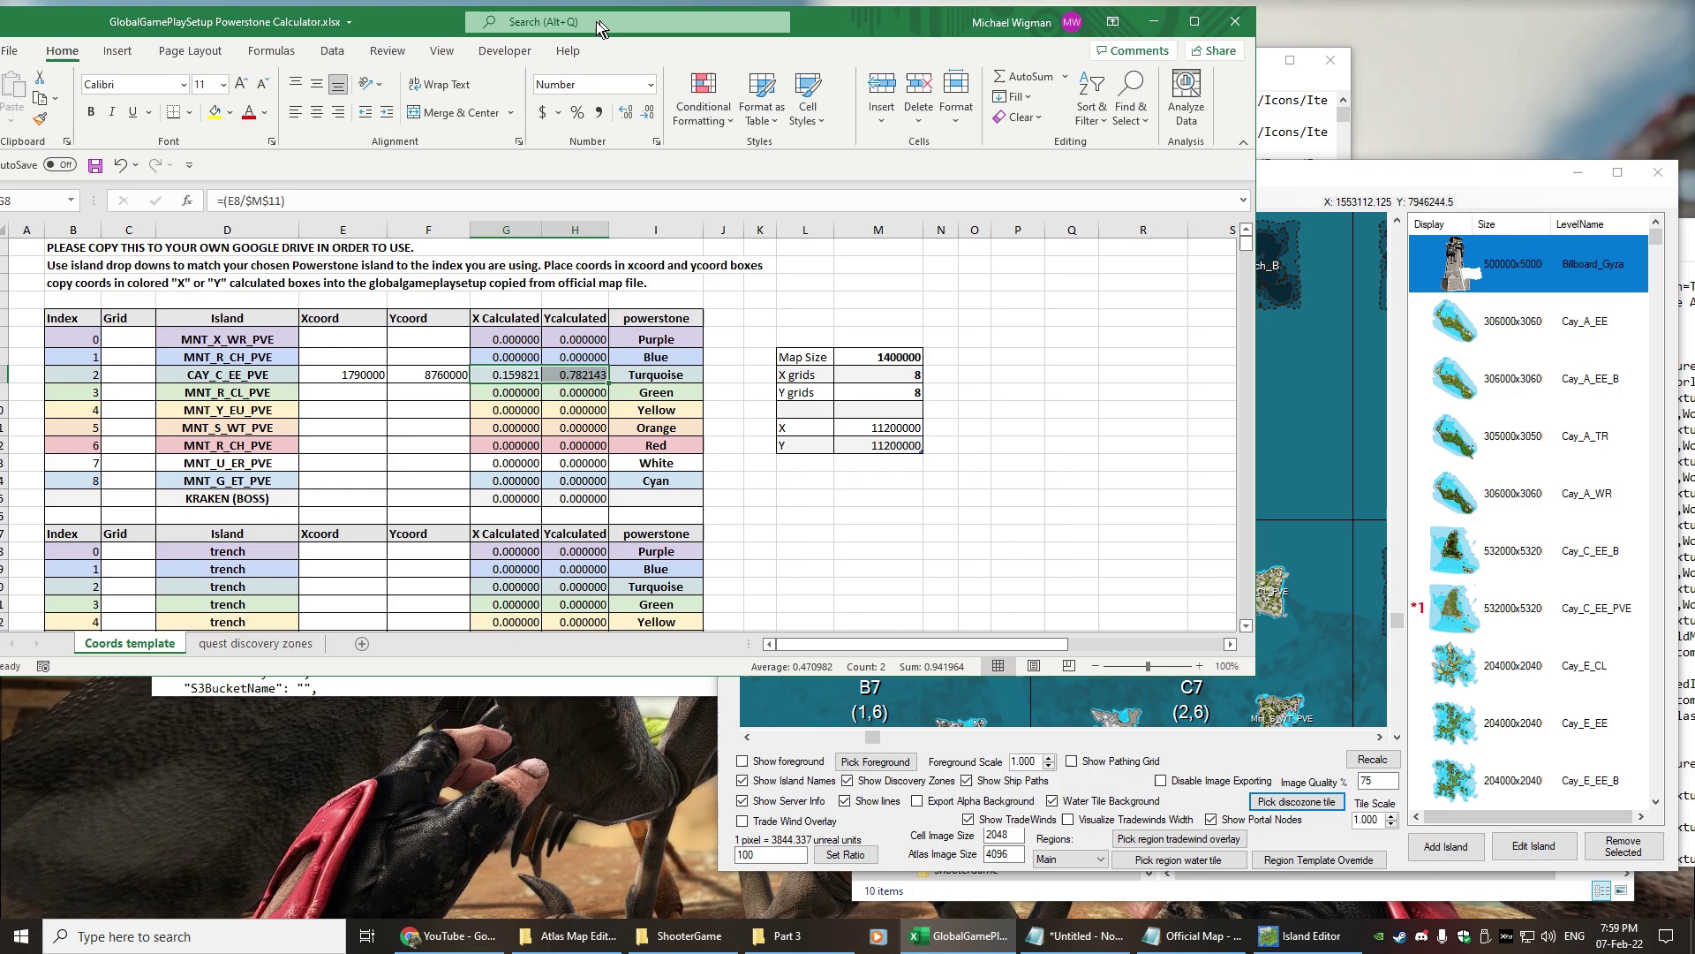
double_click(608, 14)
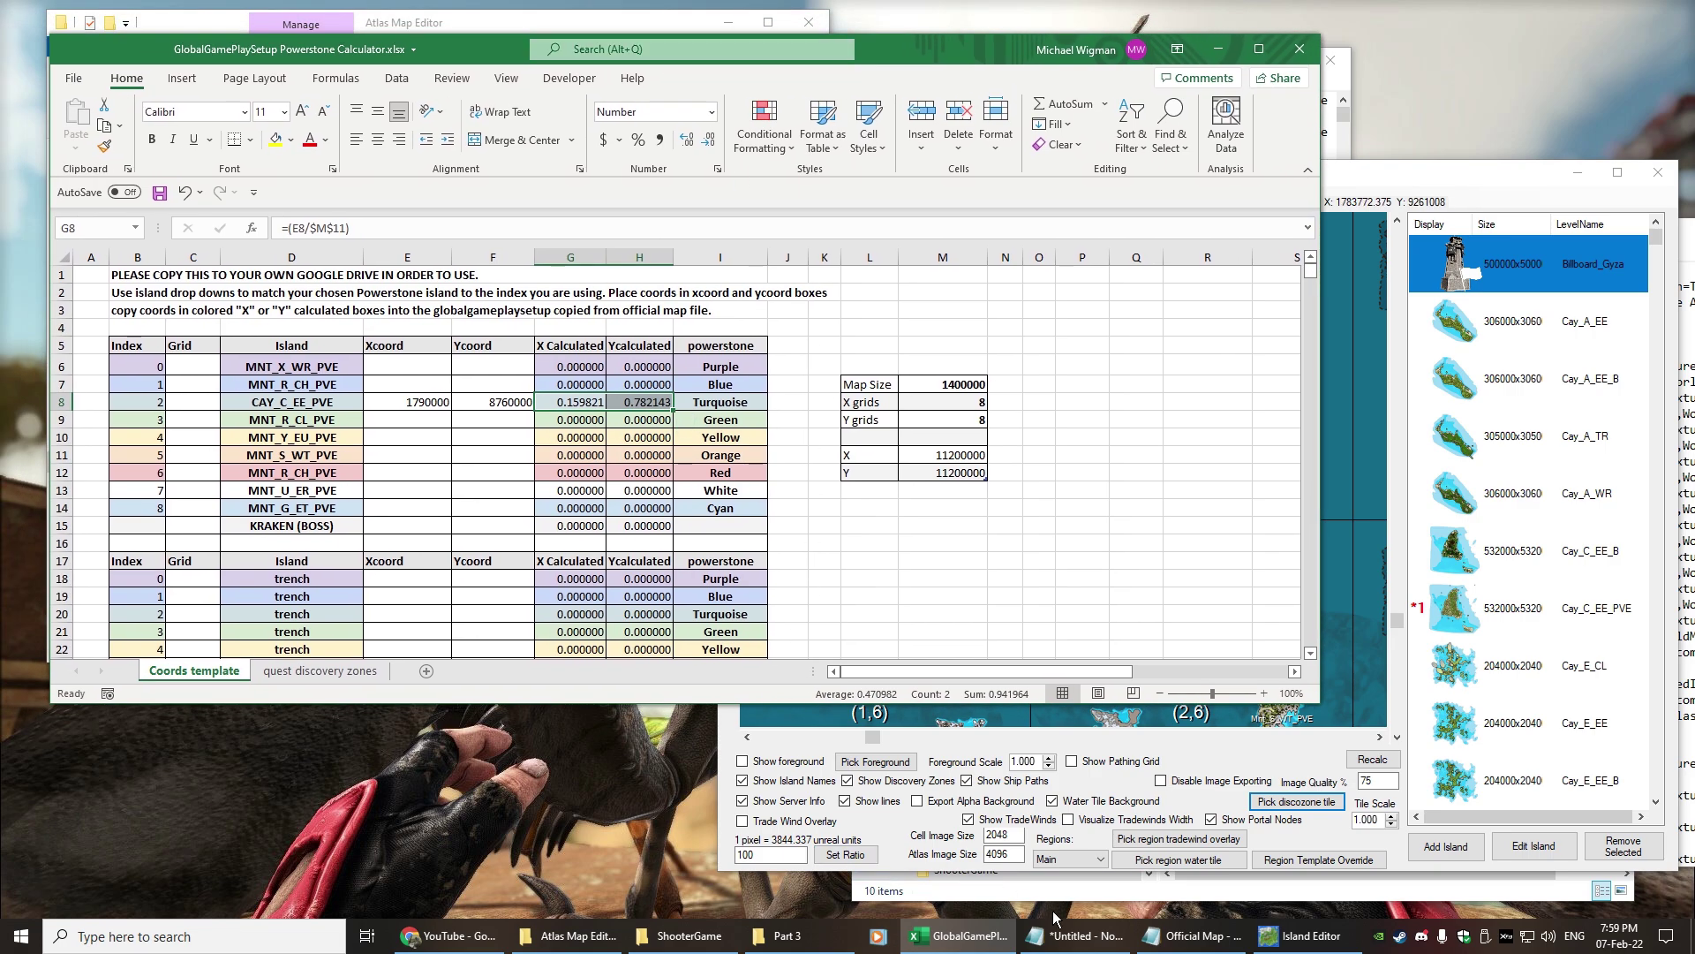
left_click(1073, 935)
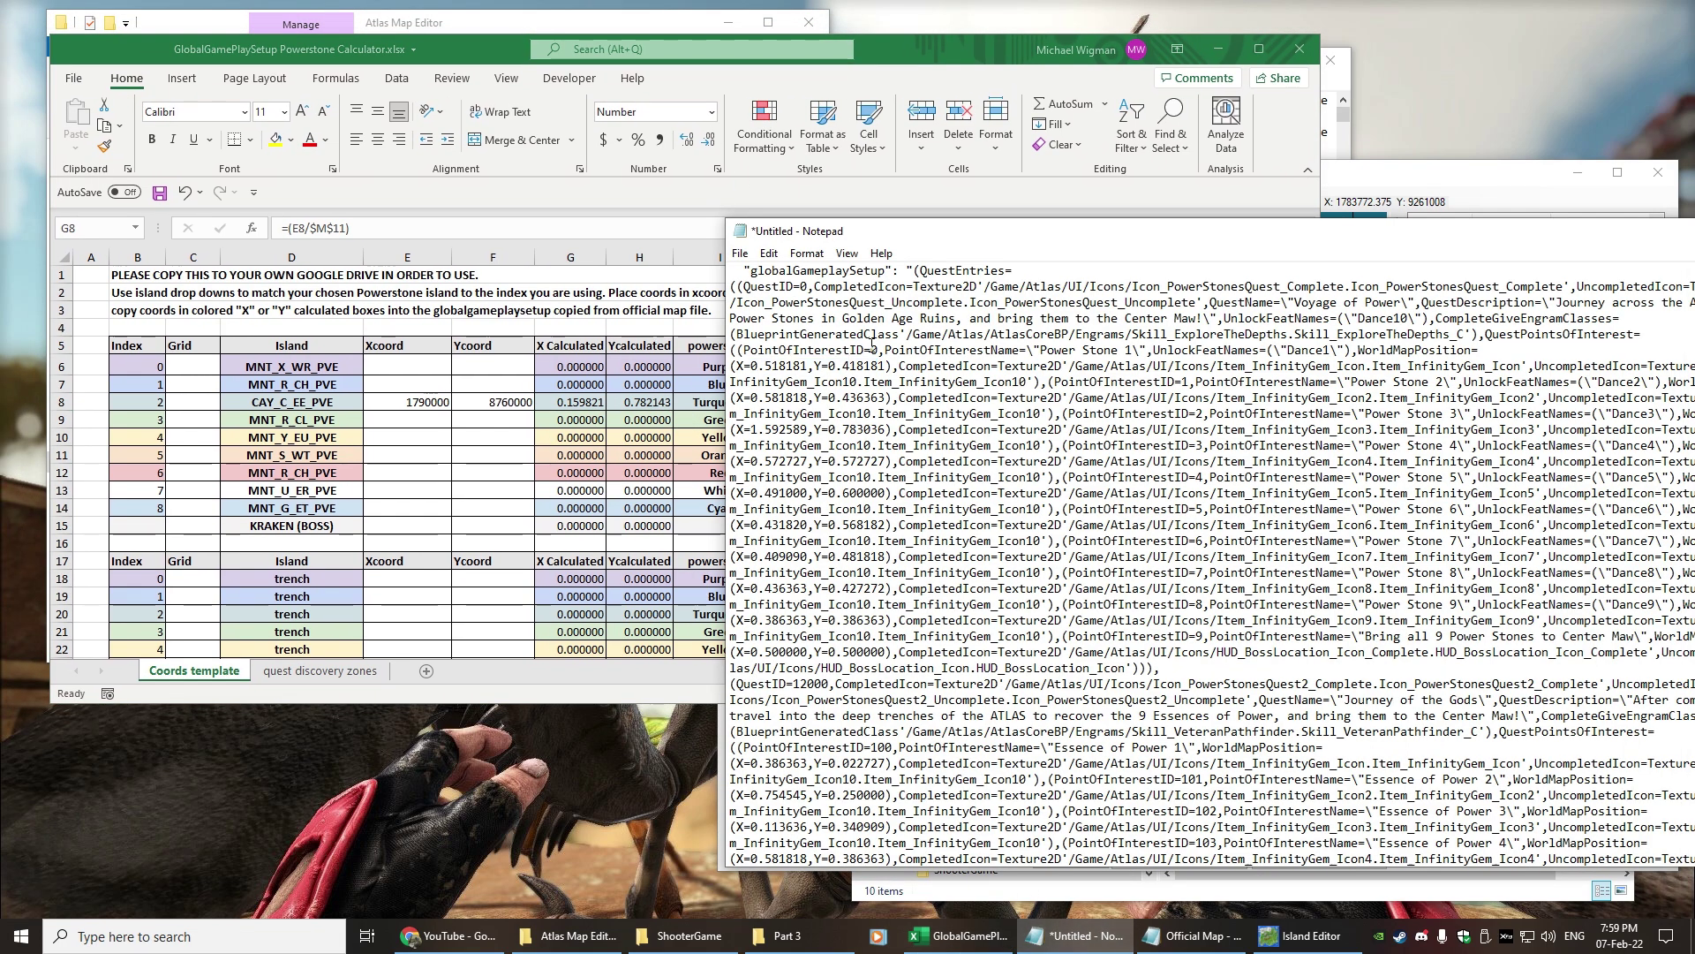
Step: Locate PointOfInterestID=2 (Power Stone 3) in the trimmed quest text and set its WorldMapPosition X to 0.159821
left_click_drag(793, 350, 893, 351)
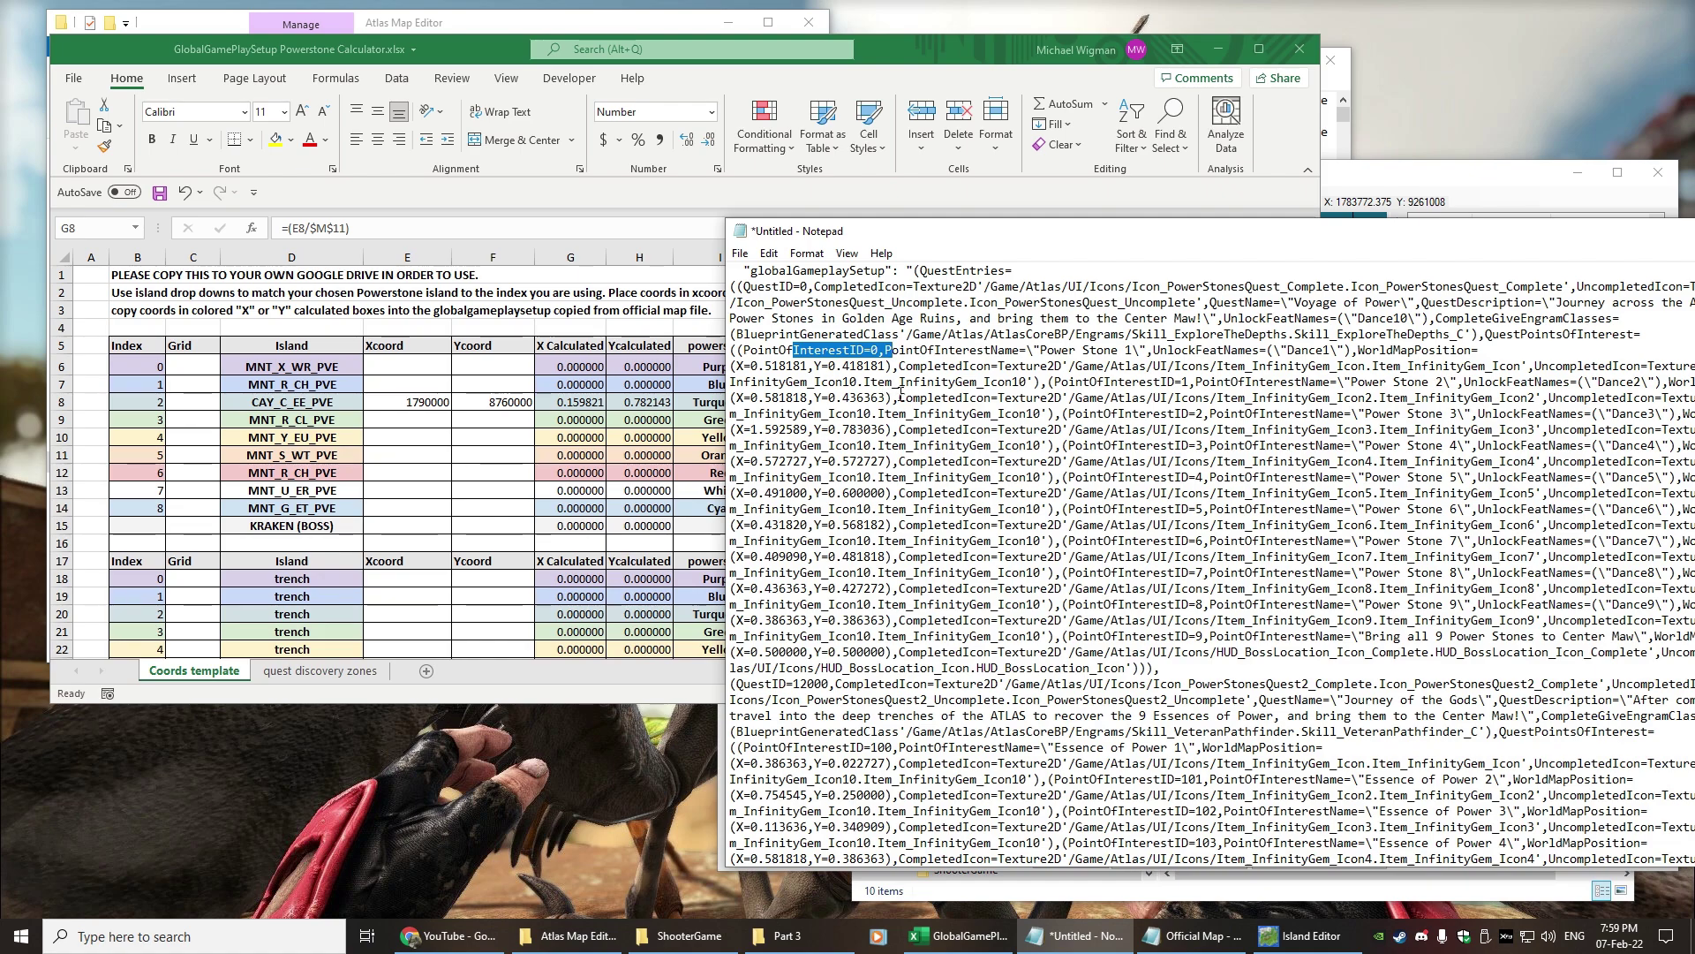
left_click_drag(1103, 381, 1245, 415)
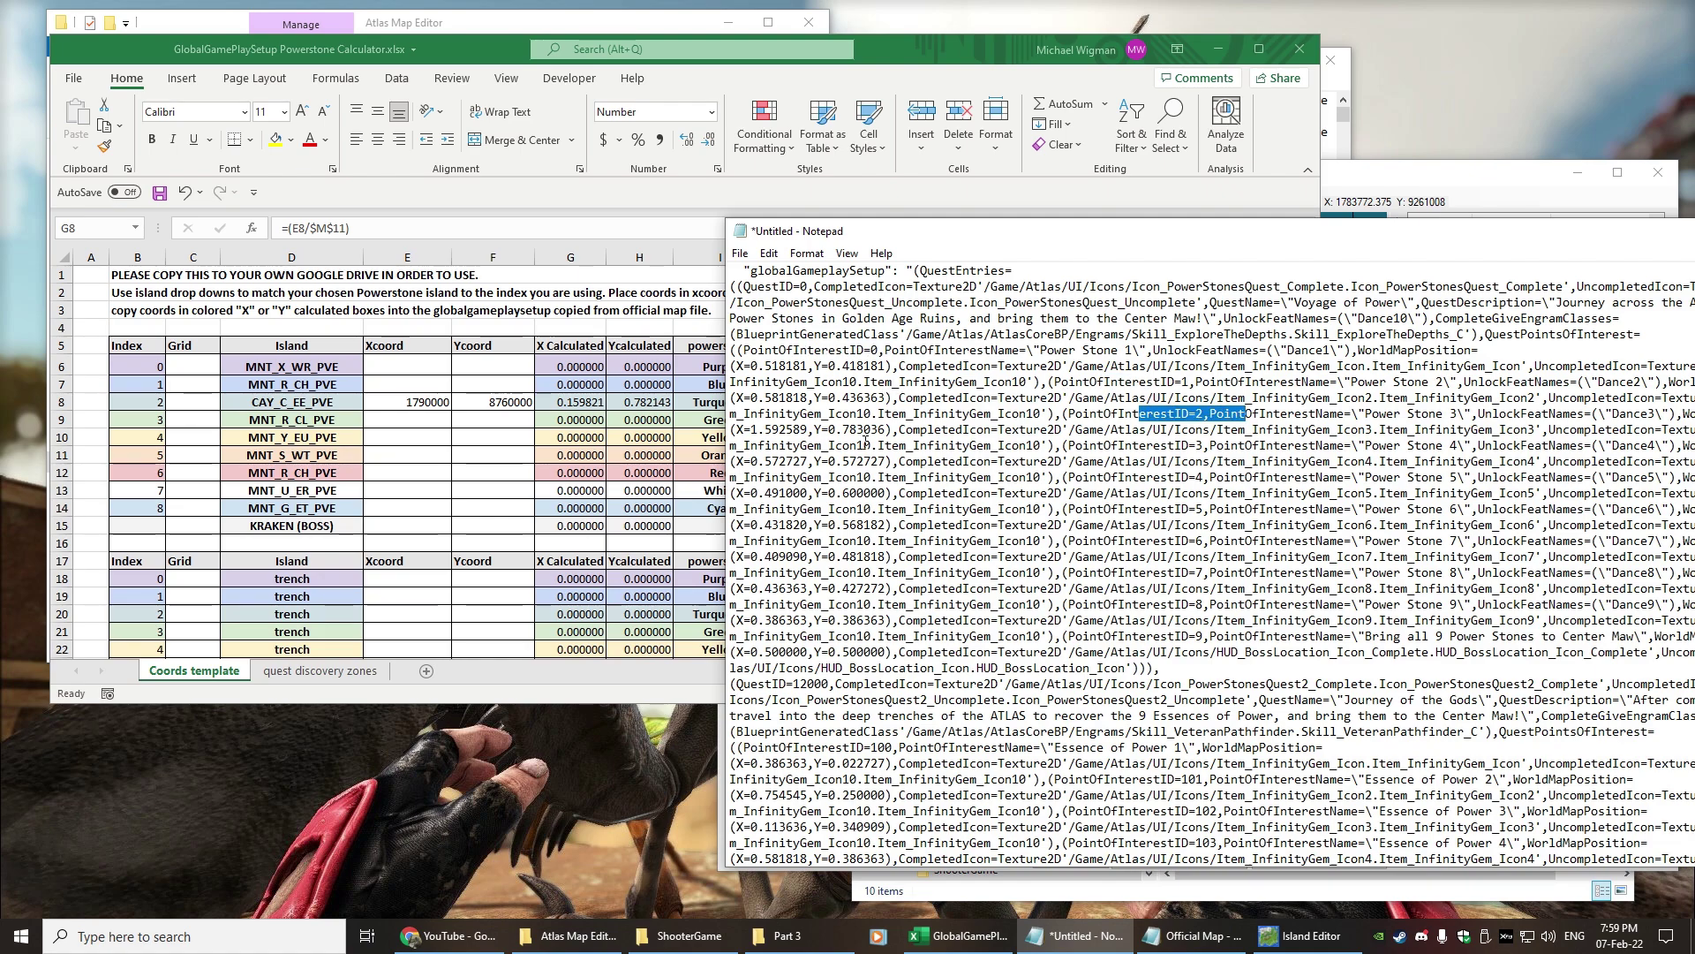
left_click(796, 452)
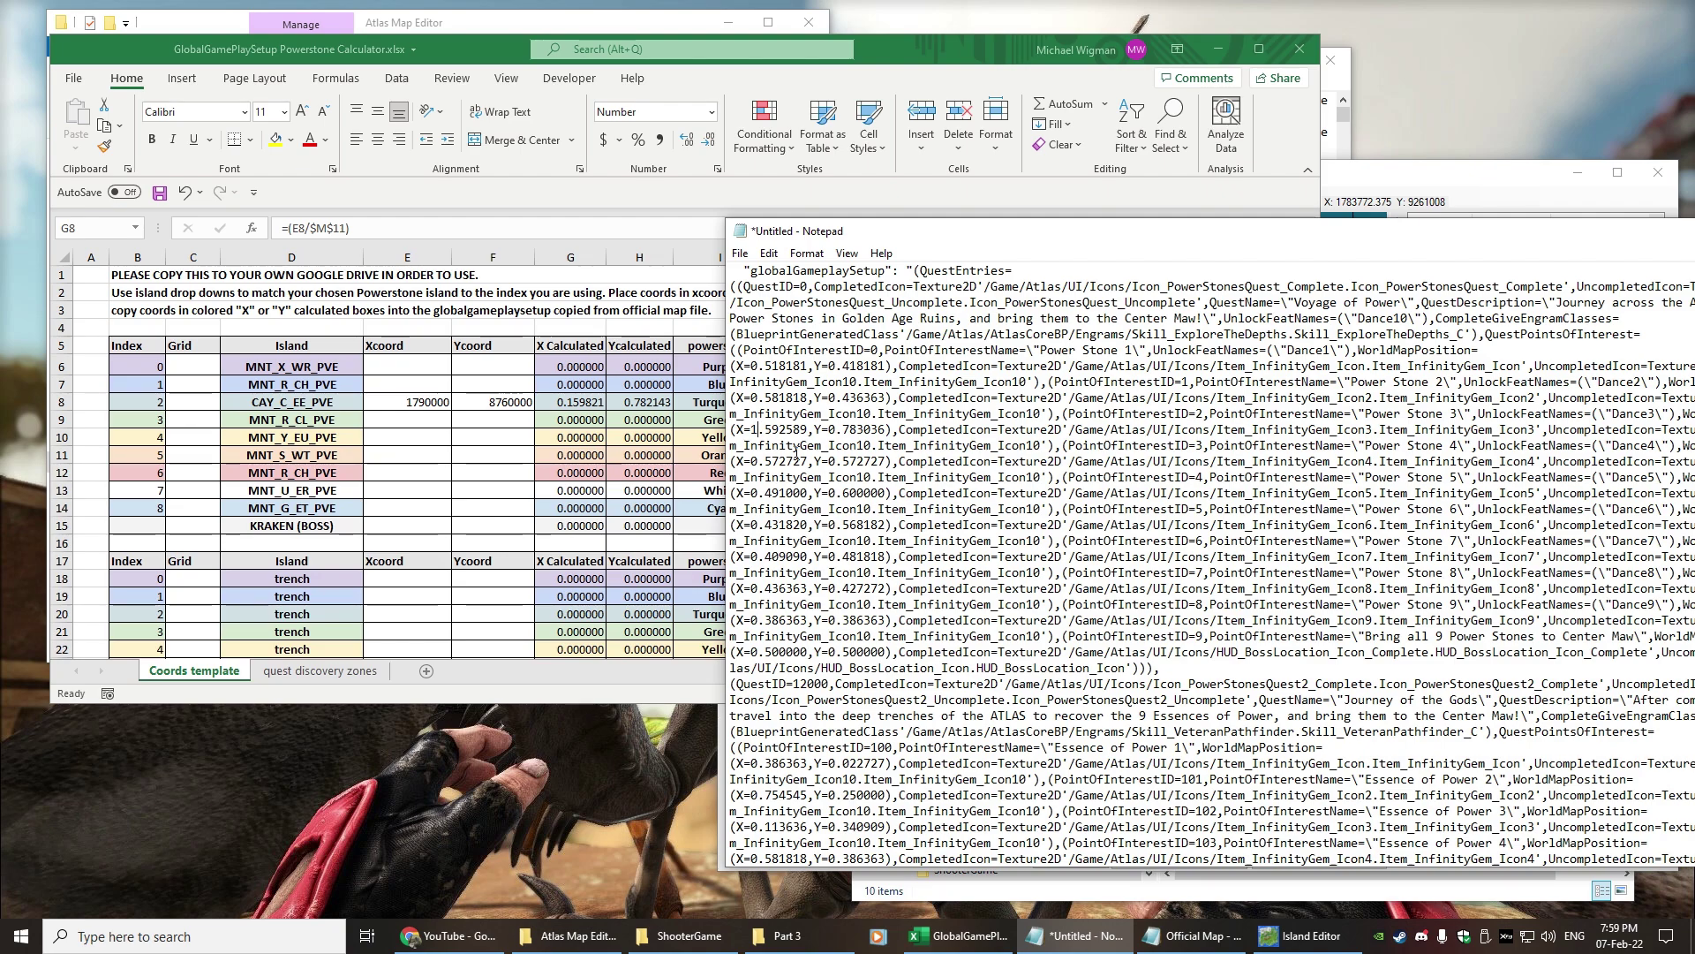
type("0")
key("Left")
key("BackSpace")
key("Right")
type("1")
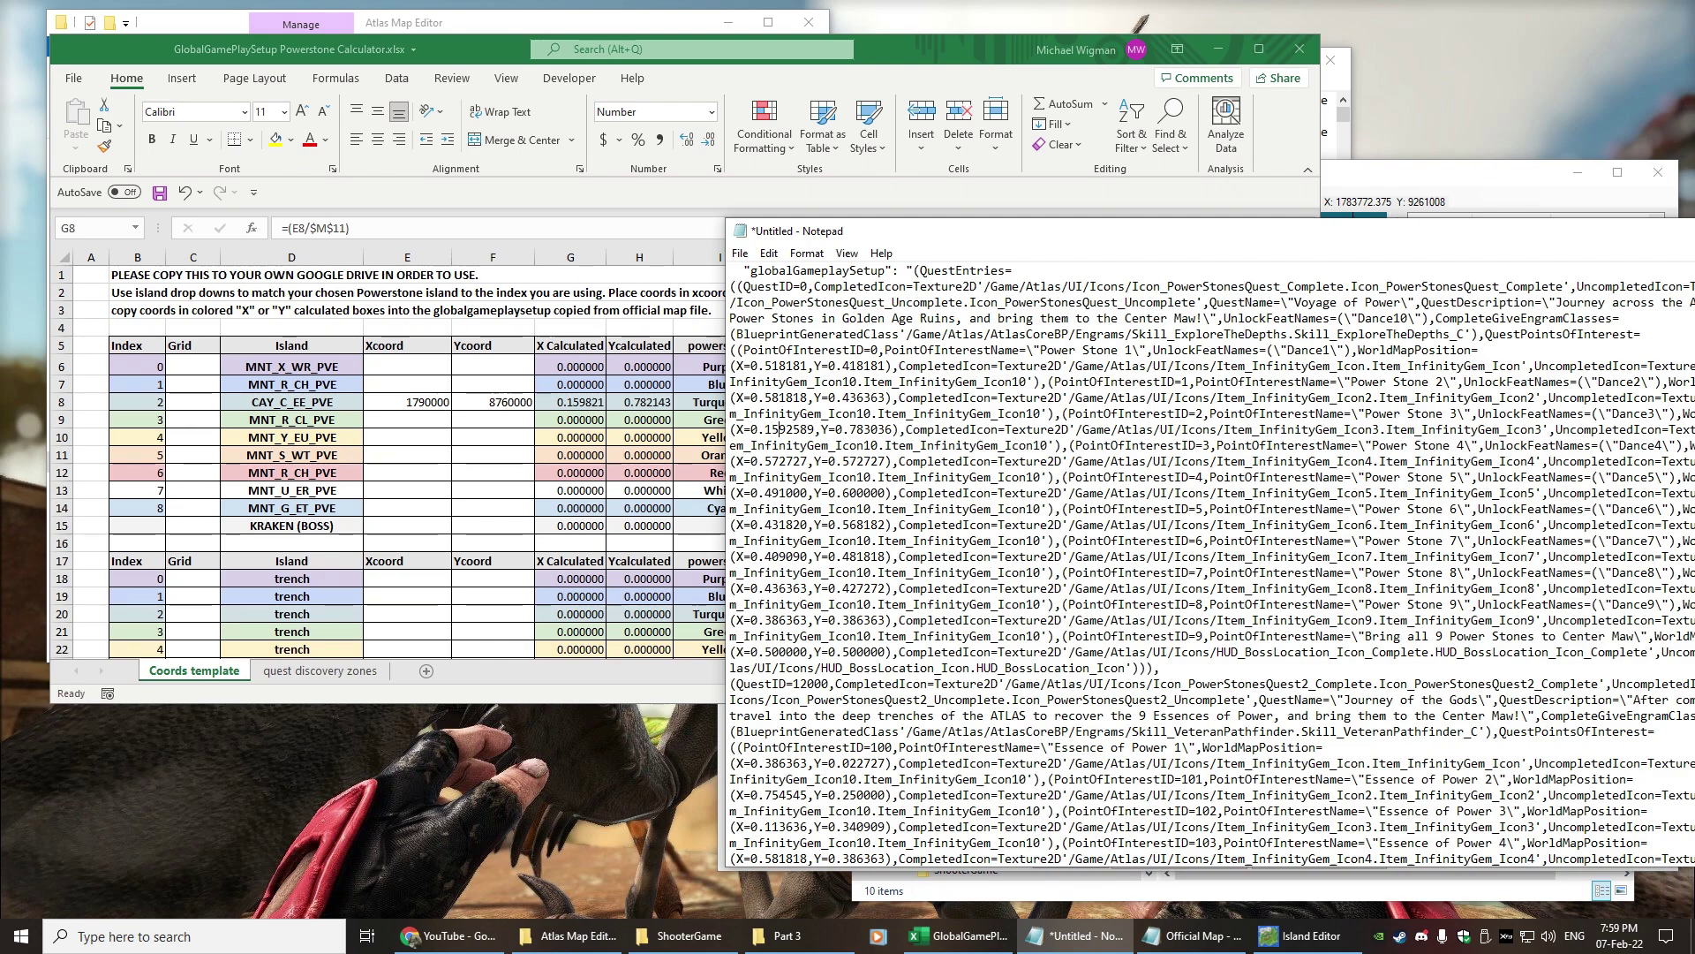
key("Delete")
key("Delete")
key("Delete")
key("Delete")
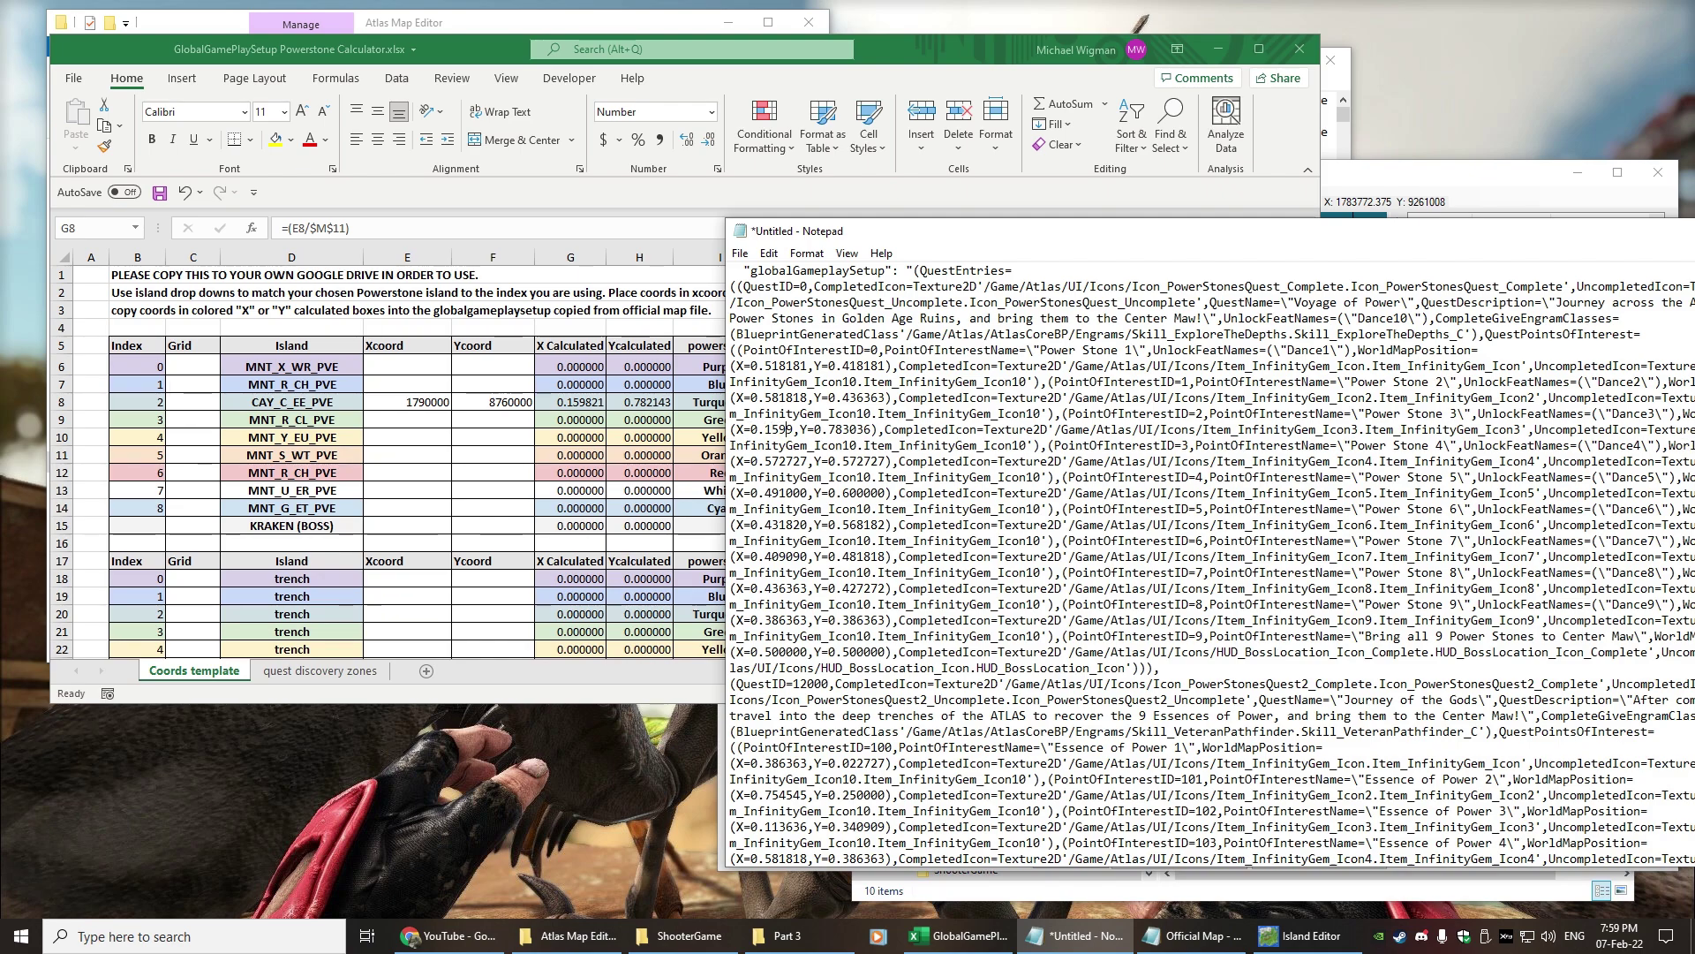
type("821")
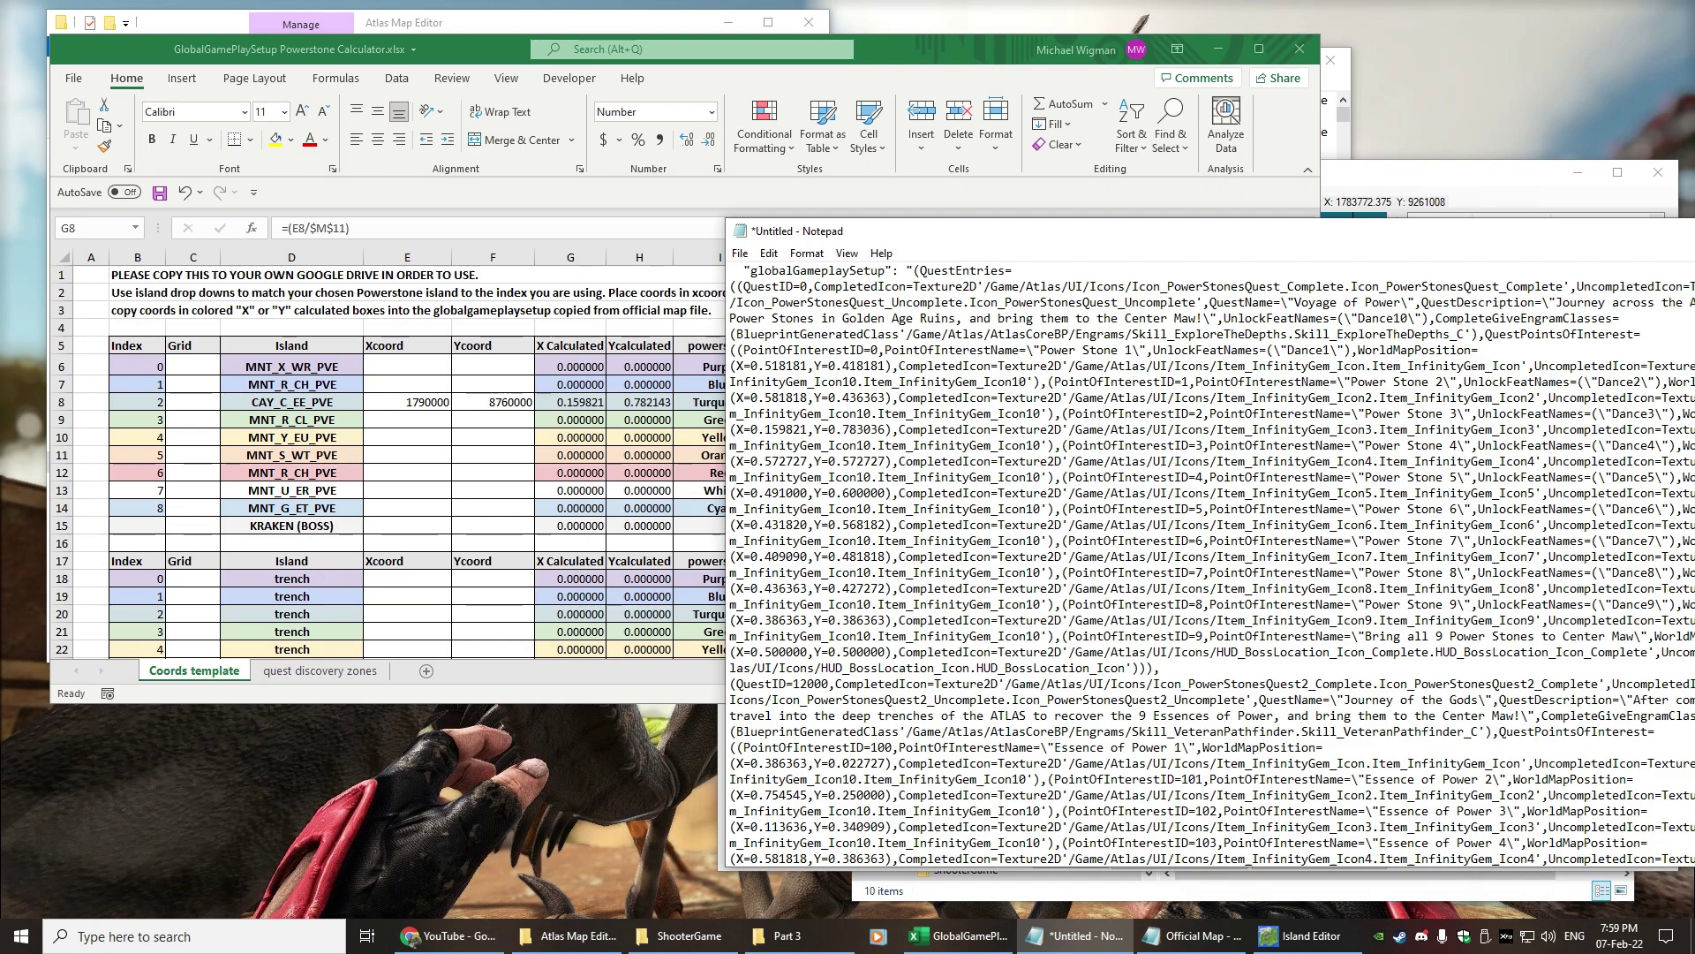
Step: Set Power Stone 3's WorldMapPosition Y to 0.782143 and dismiss the save dialog without saving
key("Right")
key("Delete")
key("Delete")
key("Delete")
key("Delete")
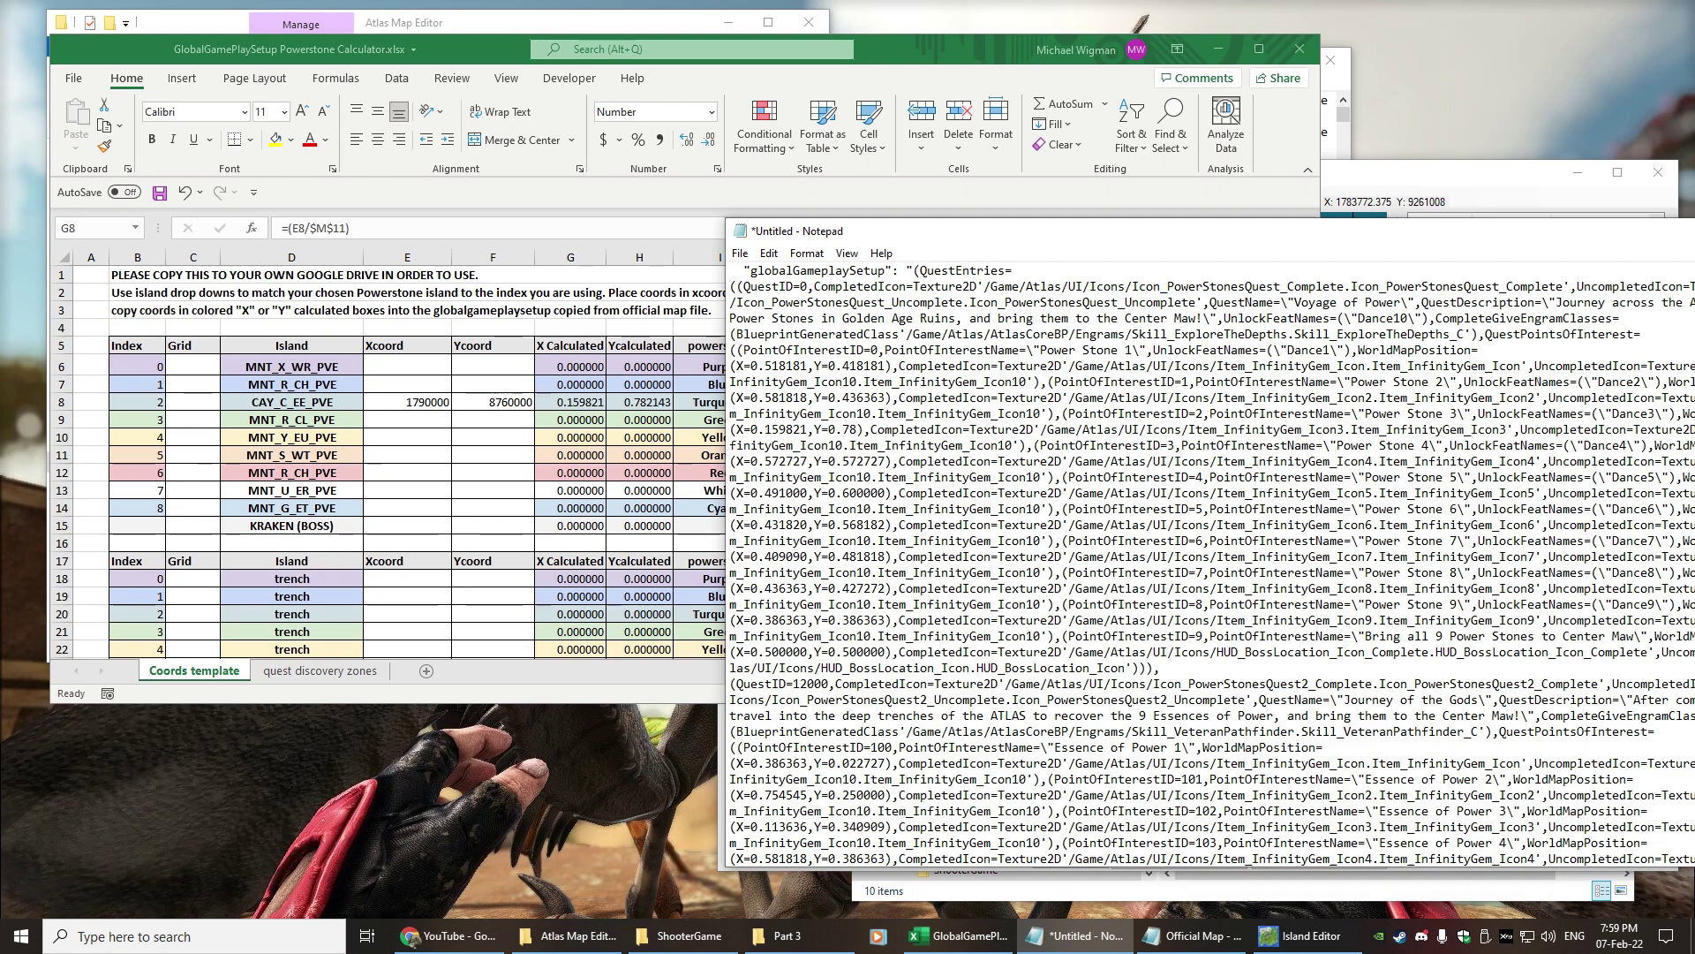
type("2143")
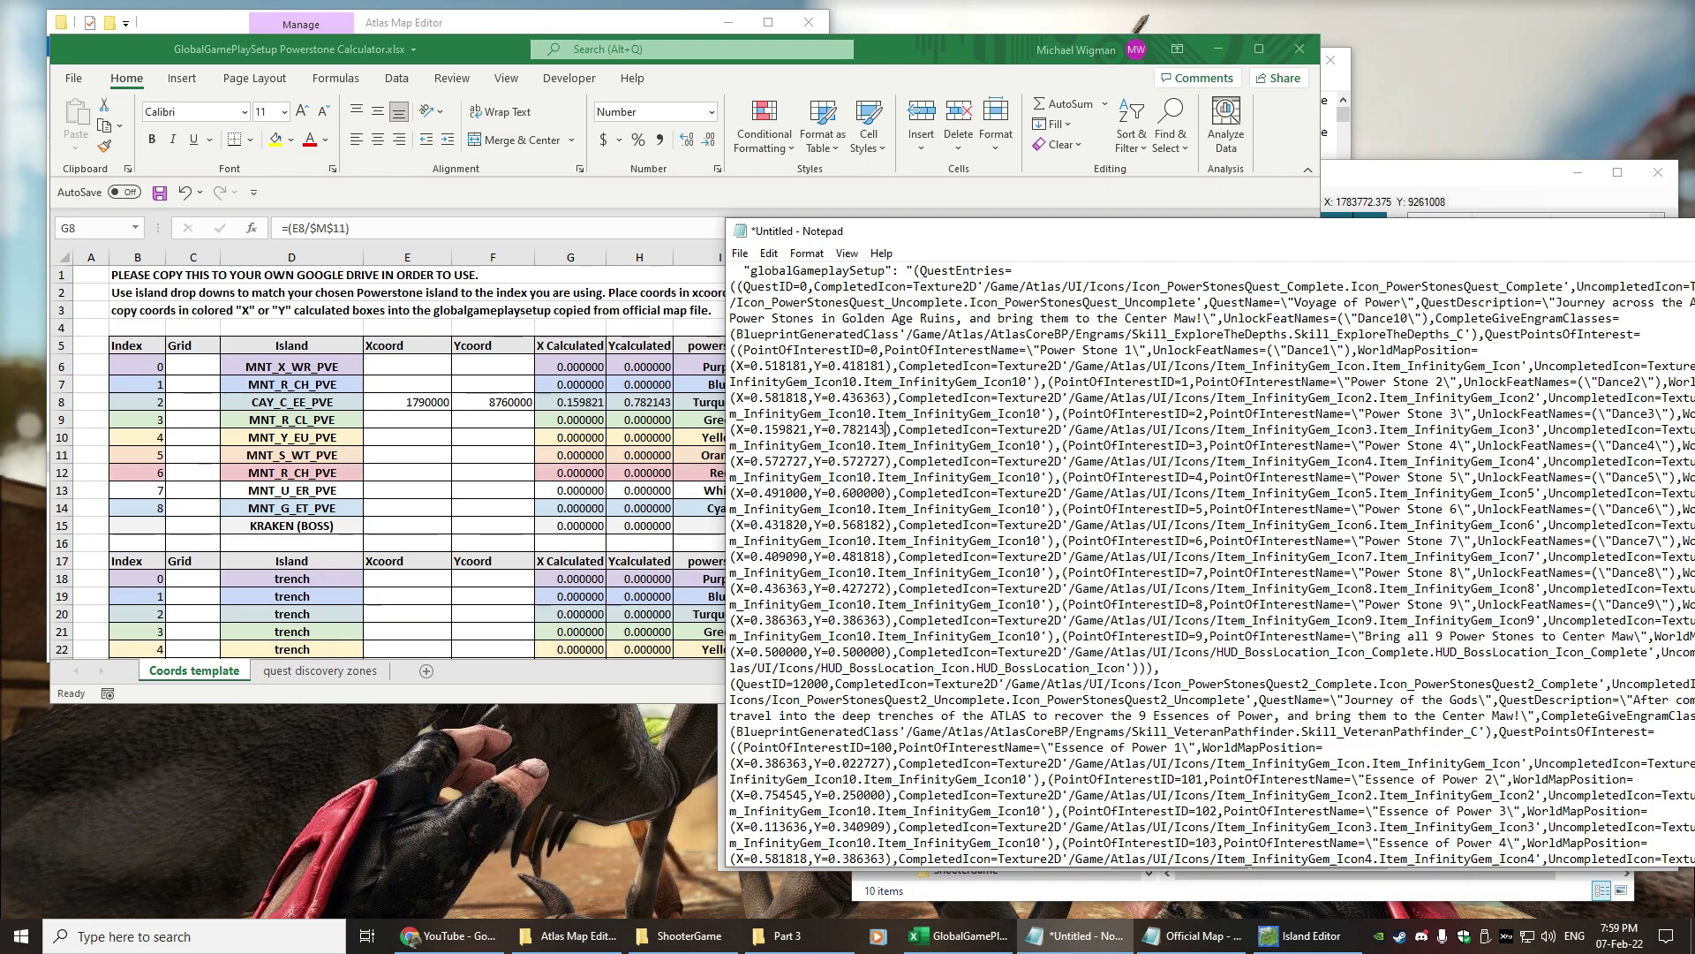
key("ctrl+s")
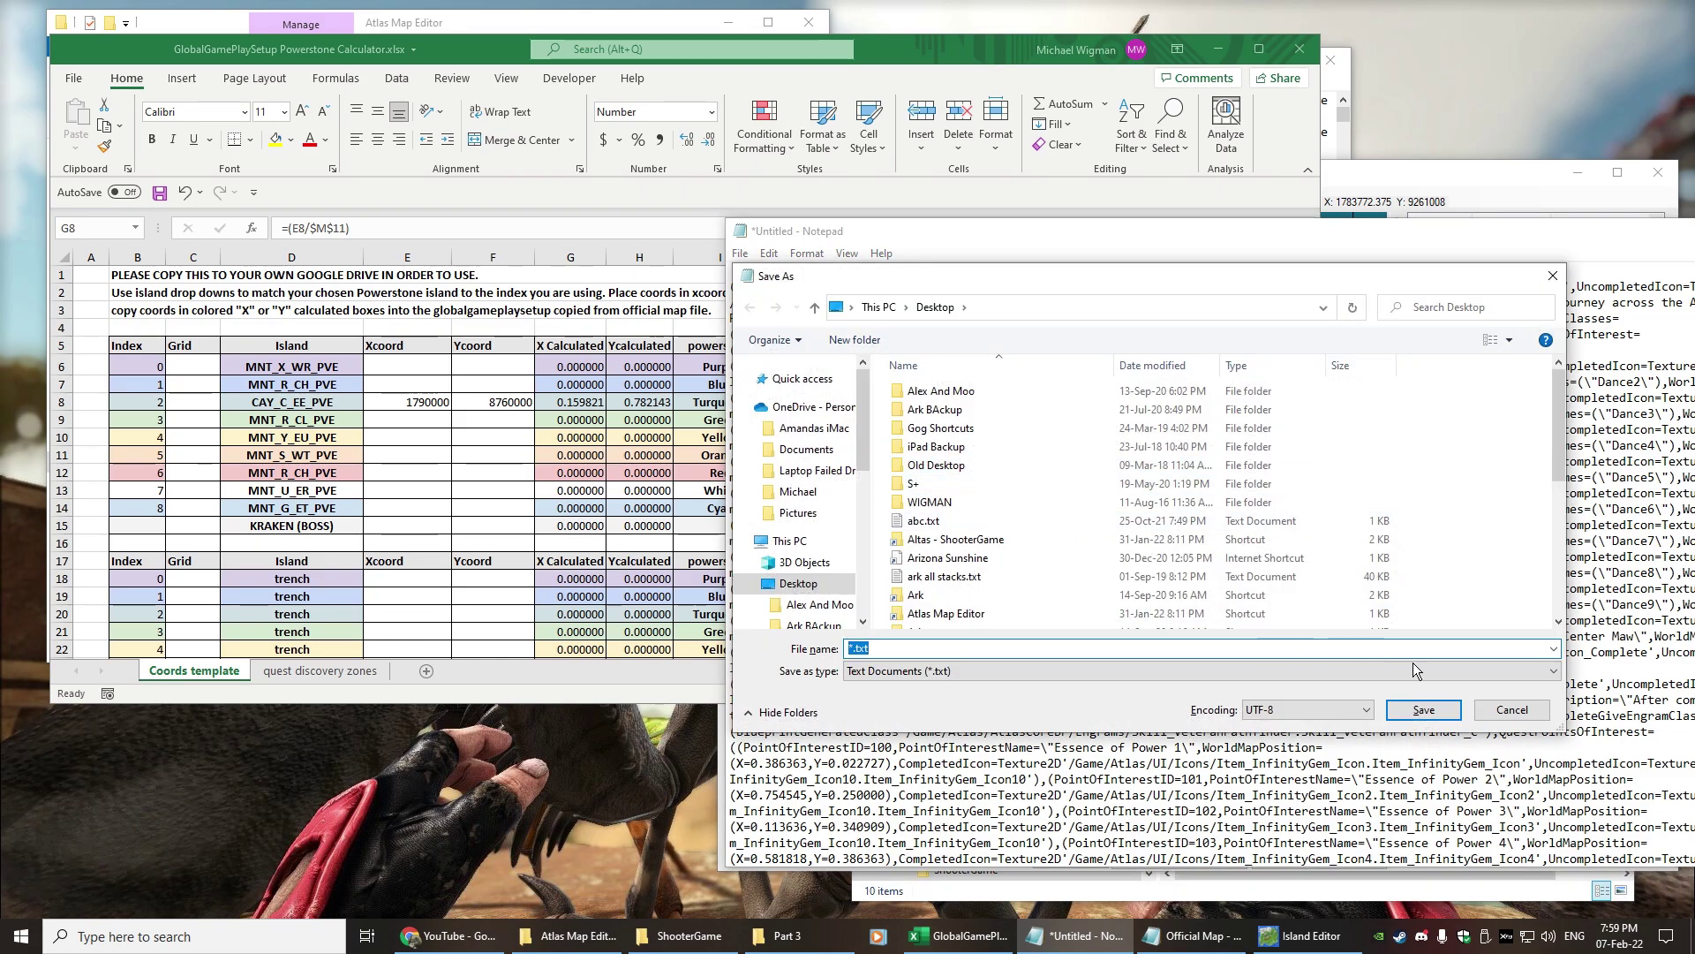
key("Escape")
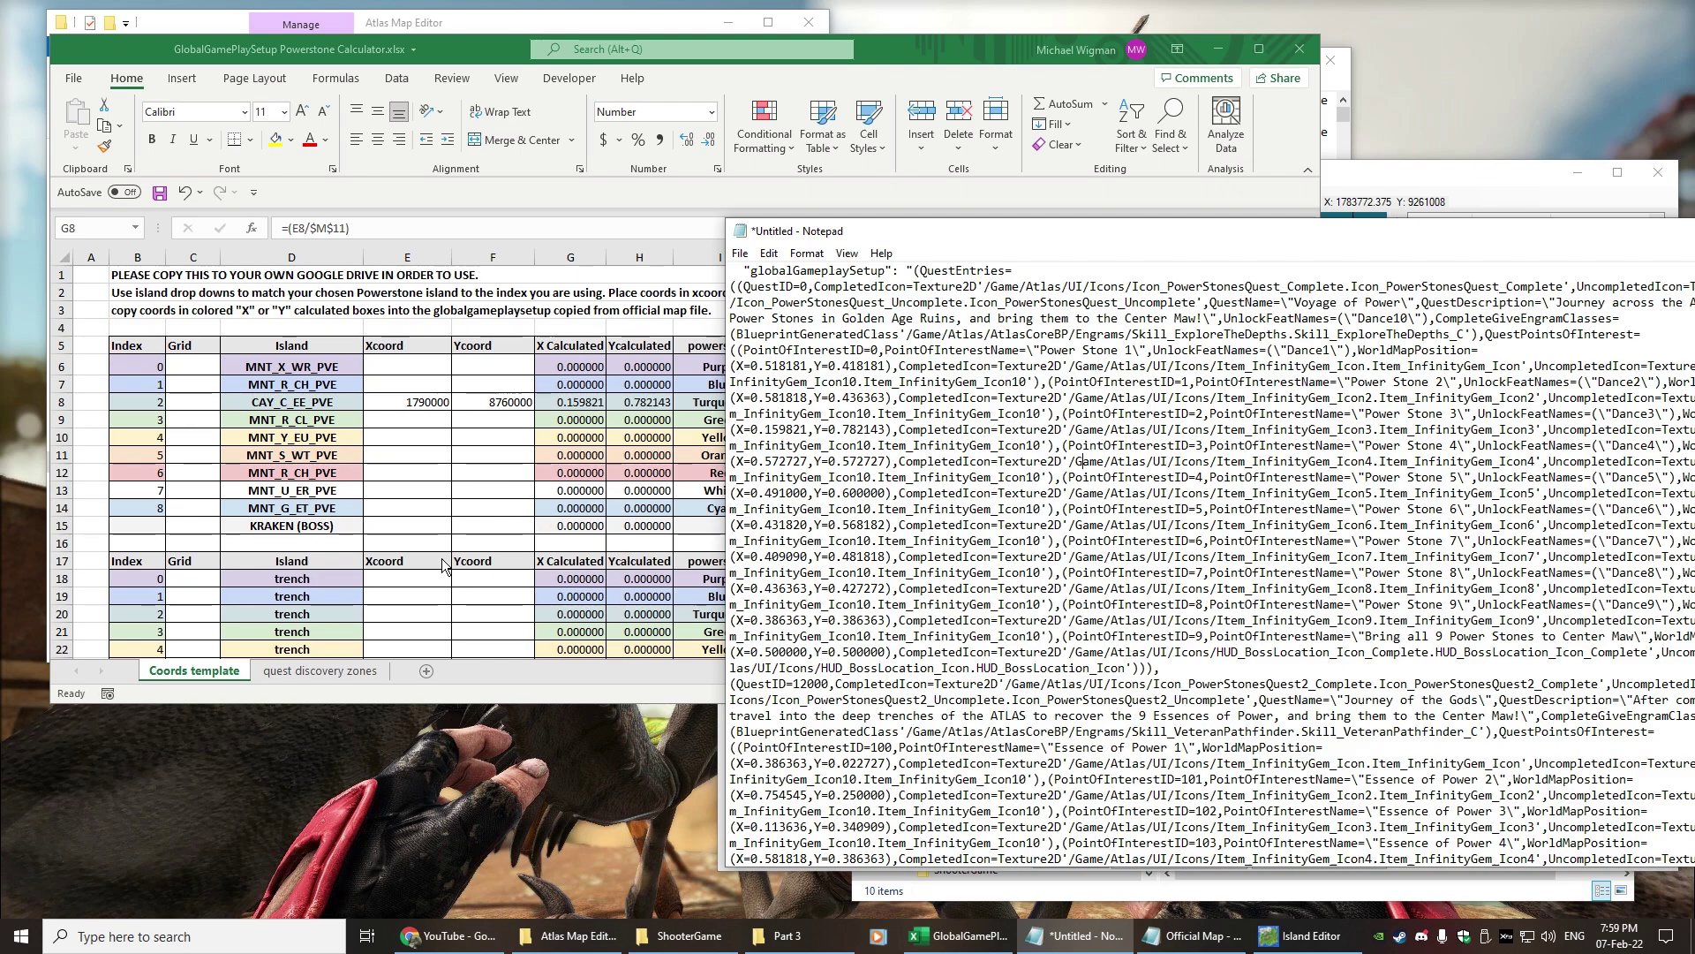
Step: Copy the entire edited quest text and open Single Player 8x8.json from the Projects folder
key("ctrl+a")
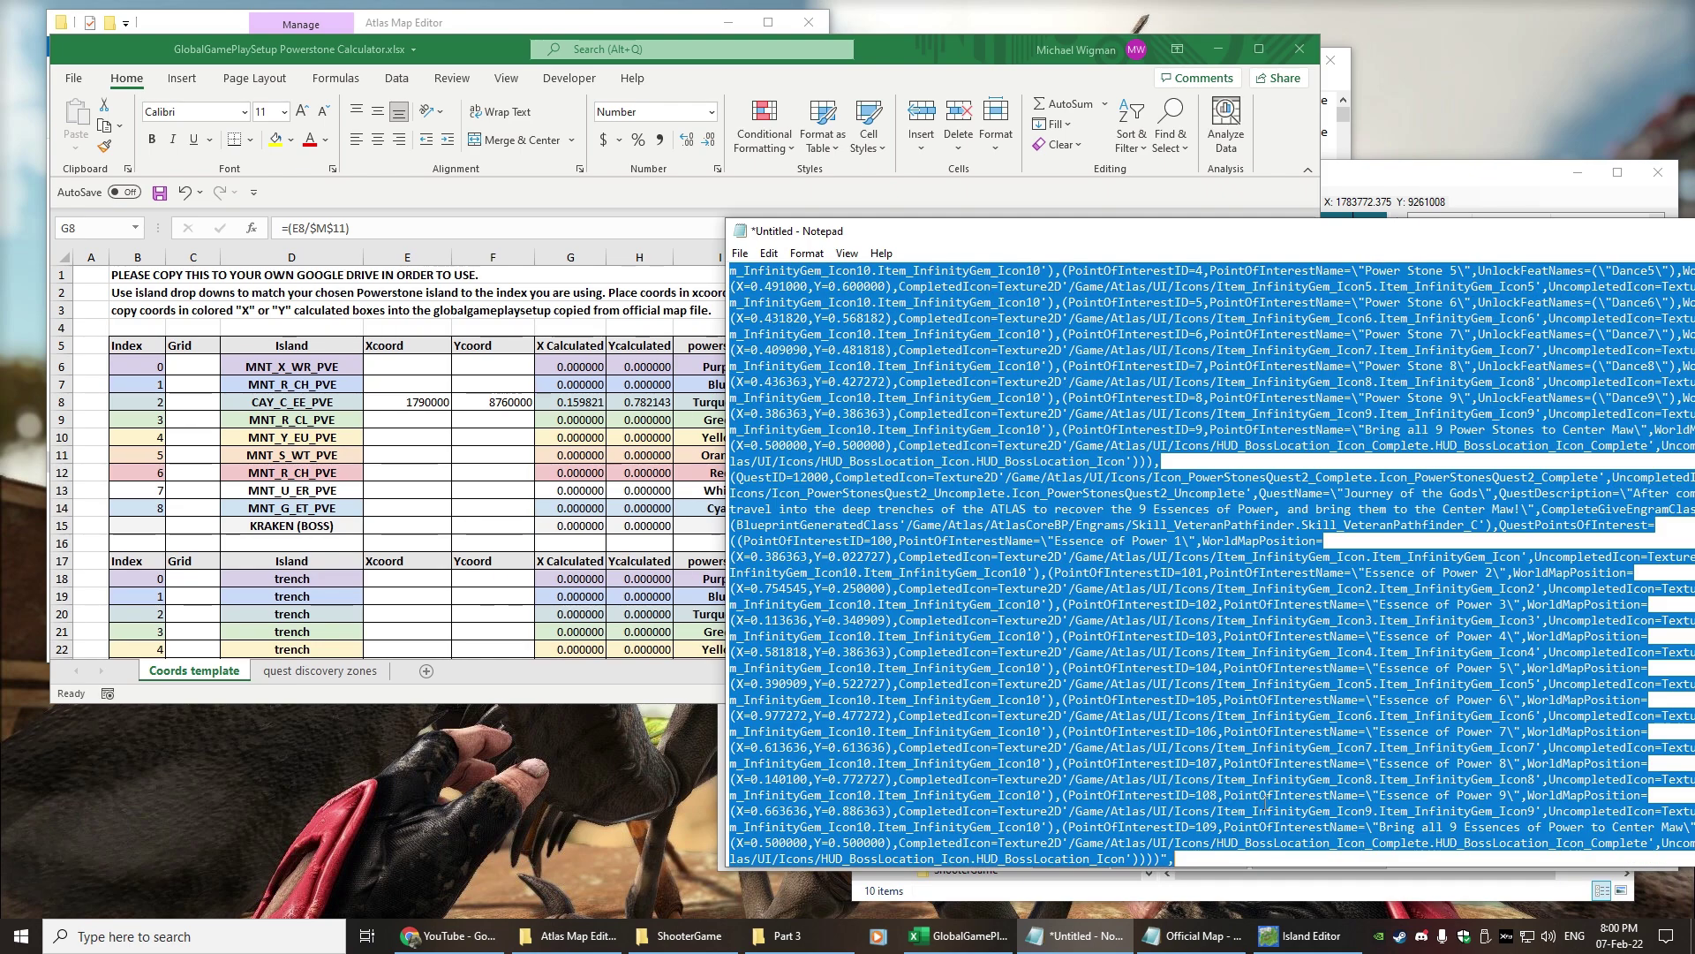
left_click(1189, 886)
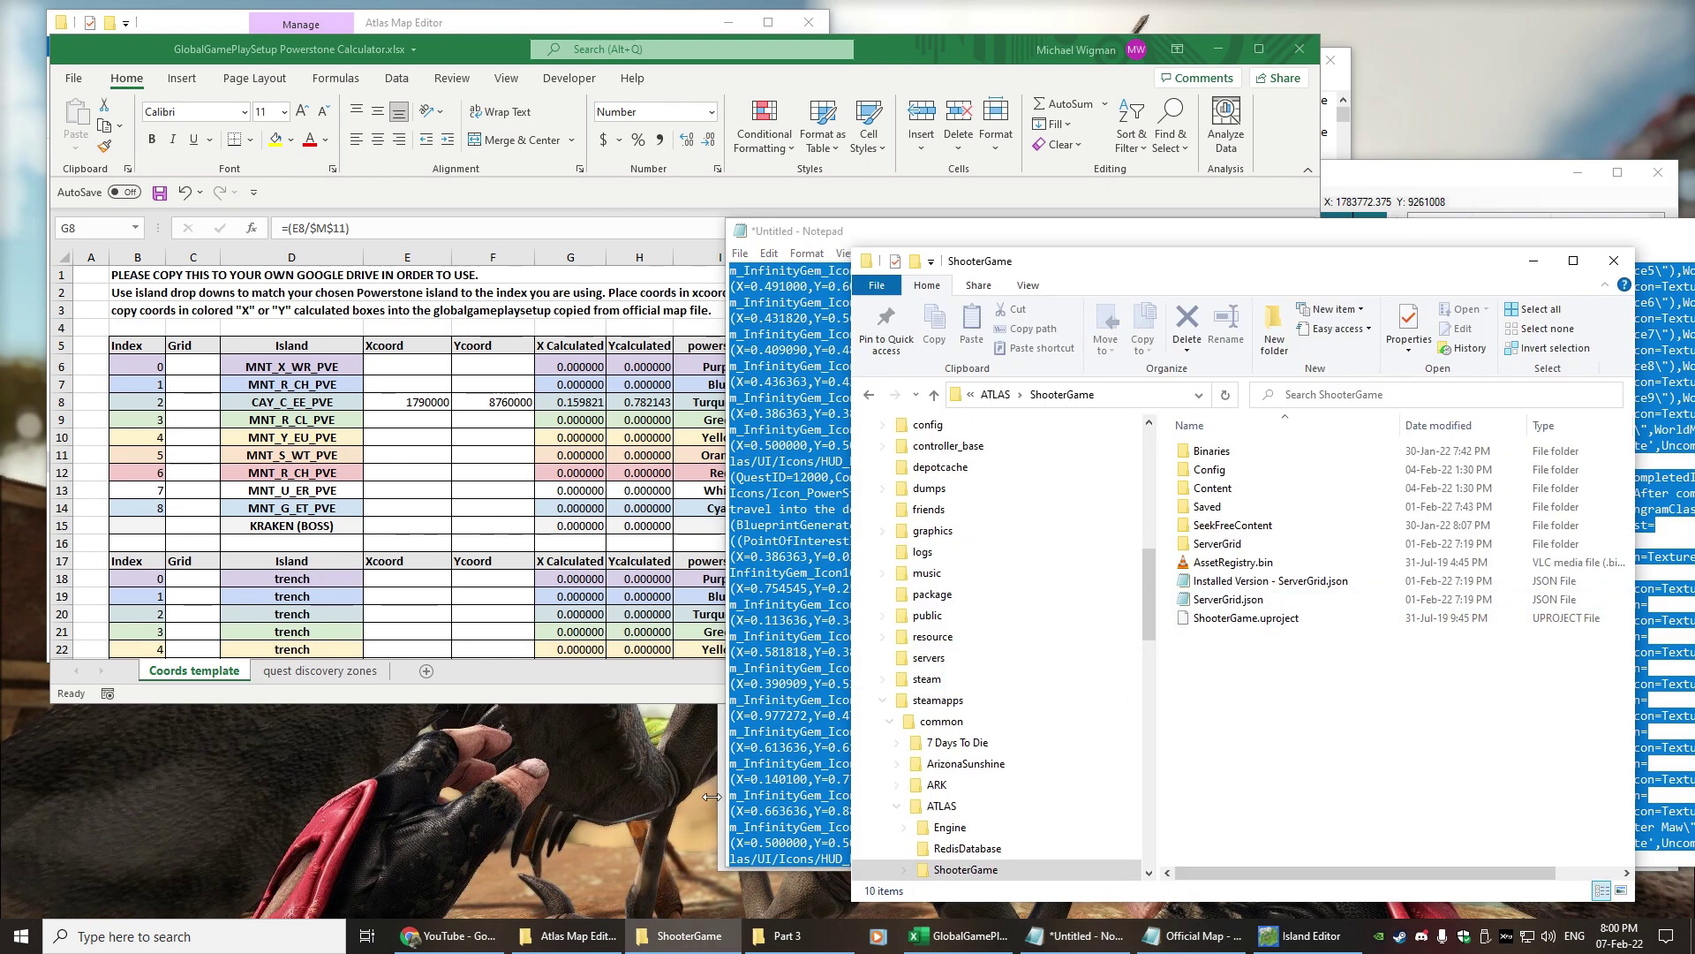
left_click(574, 934)
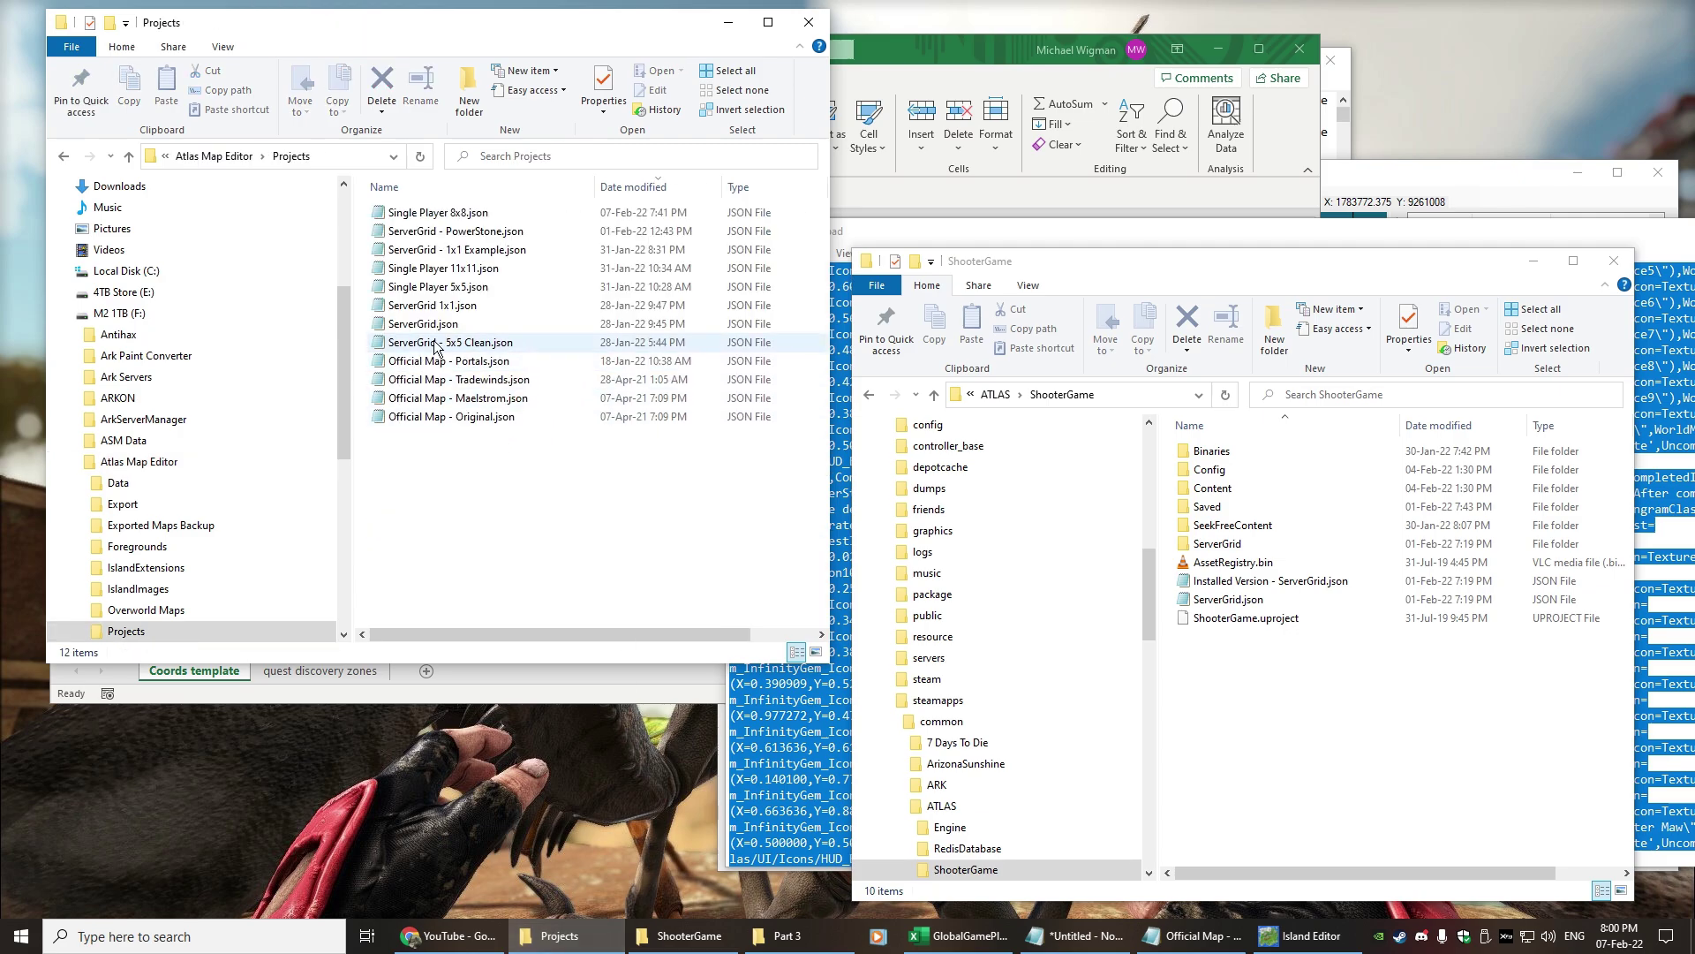
double_click(442, 221)
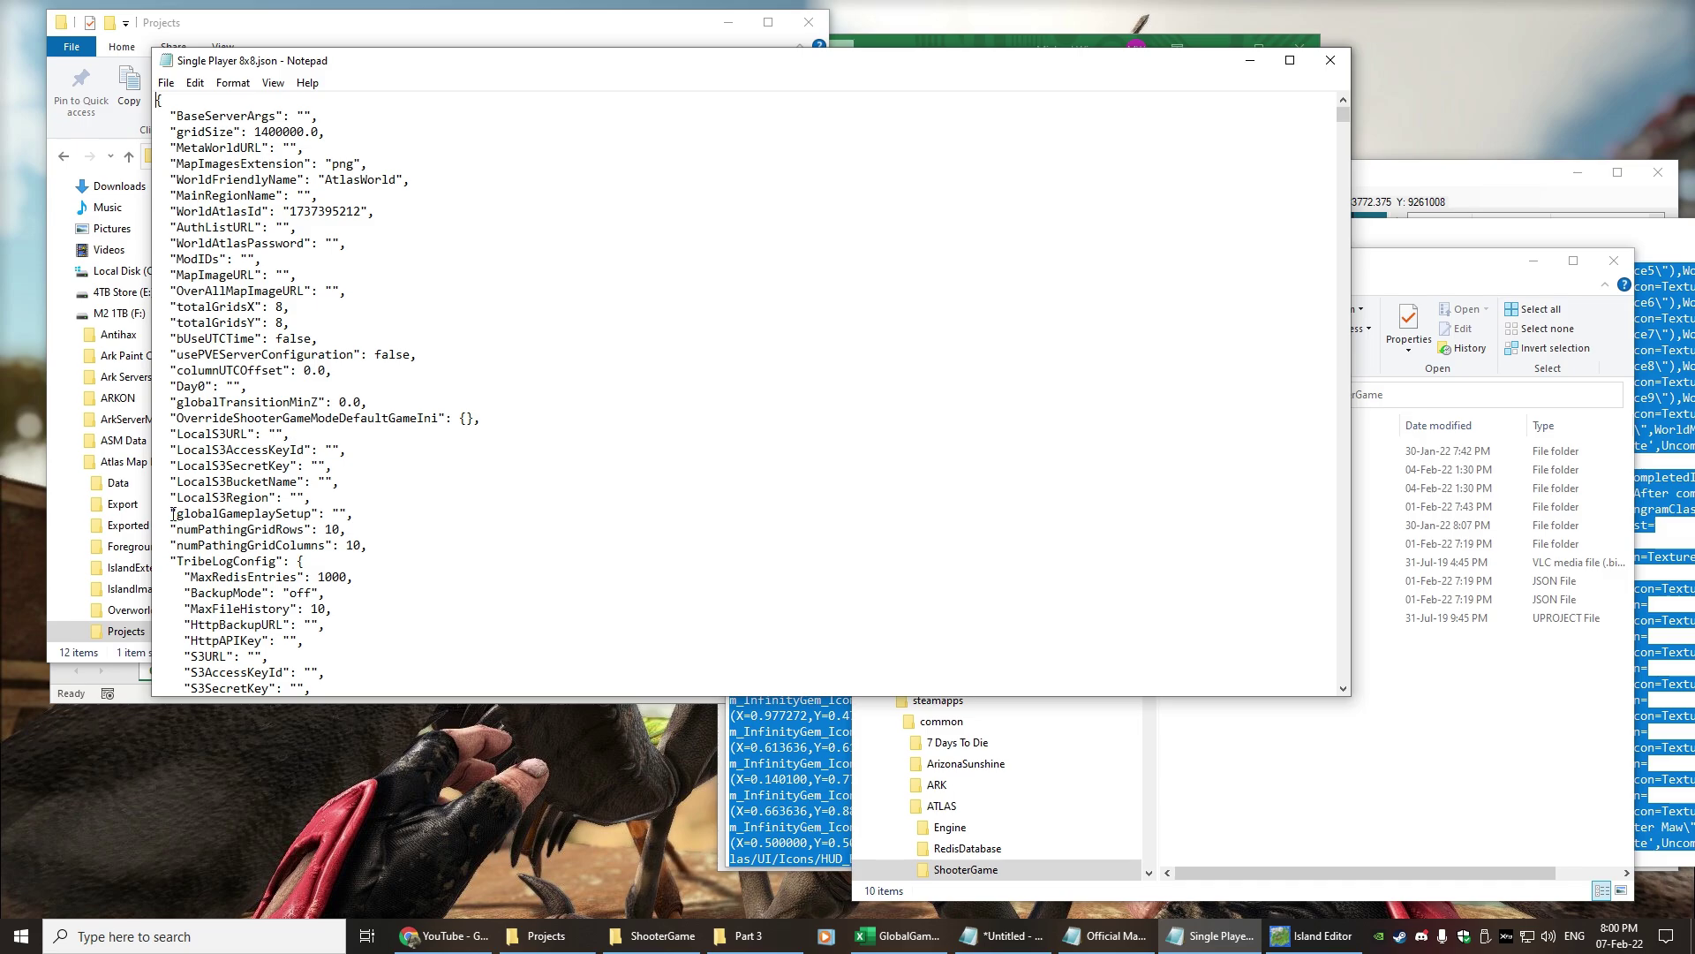
Step: Replace the empty globalGameplaySetup line in Single Player 8x8.json with the copied quest text and save the file
left_click_drag(173, 513, 343, 511)
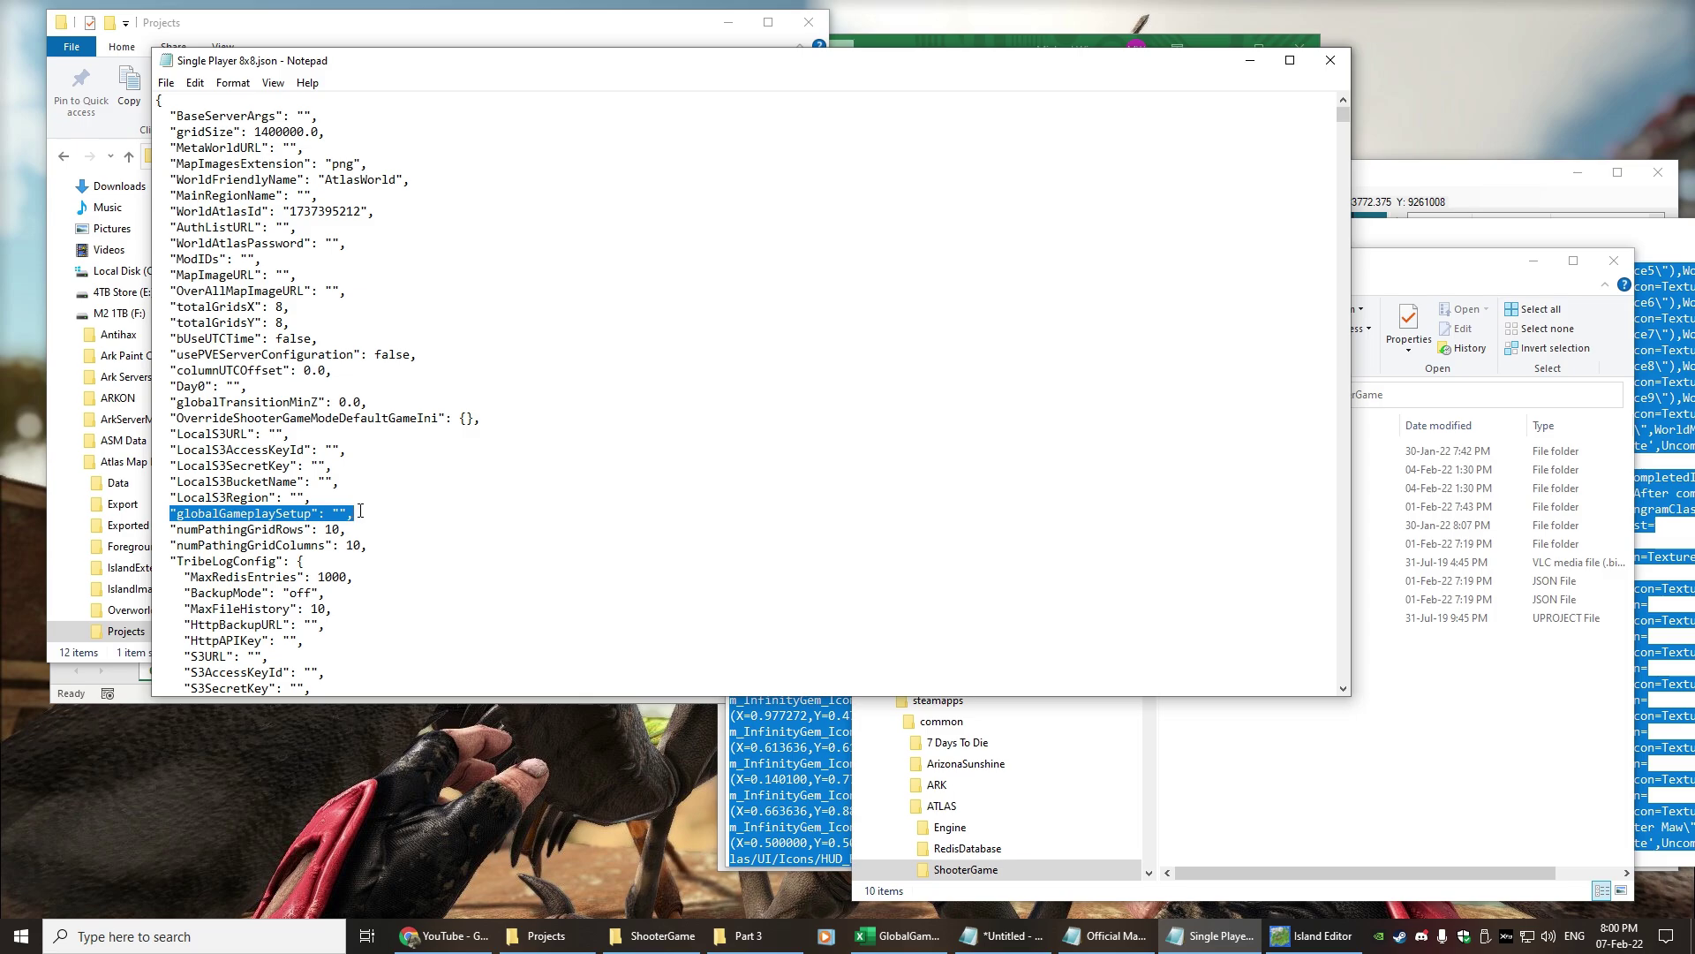
key("ctrl+v")
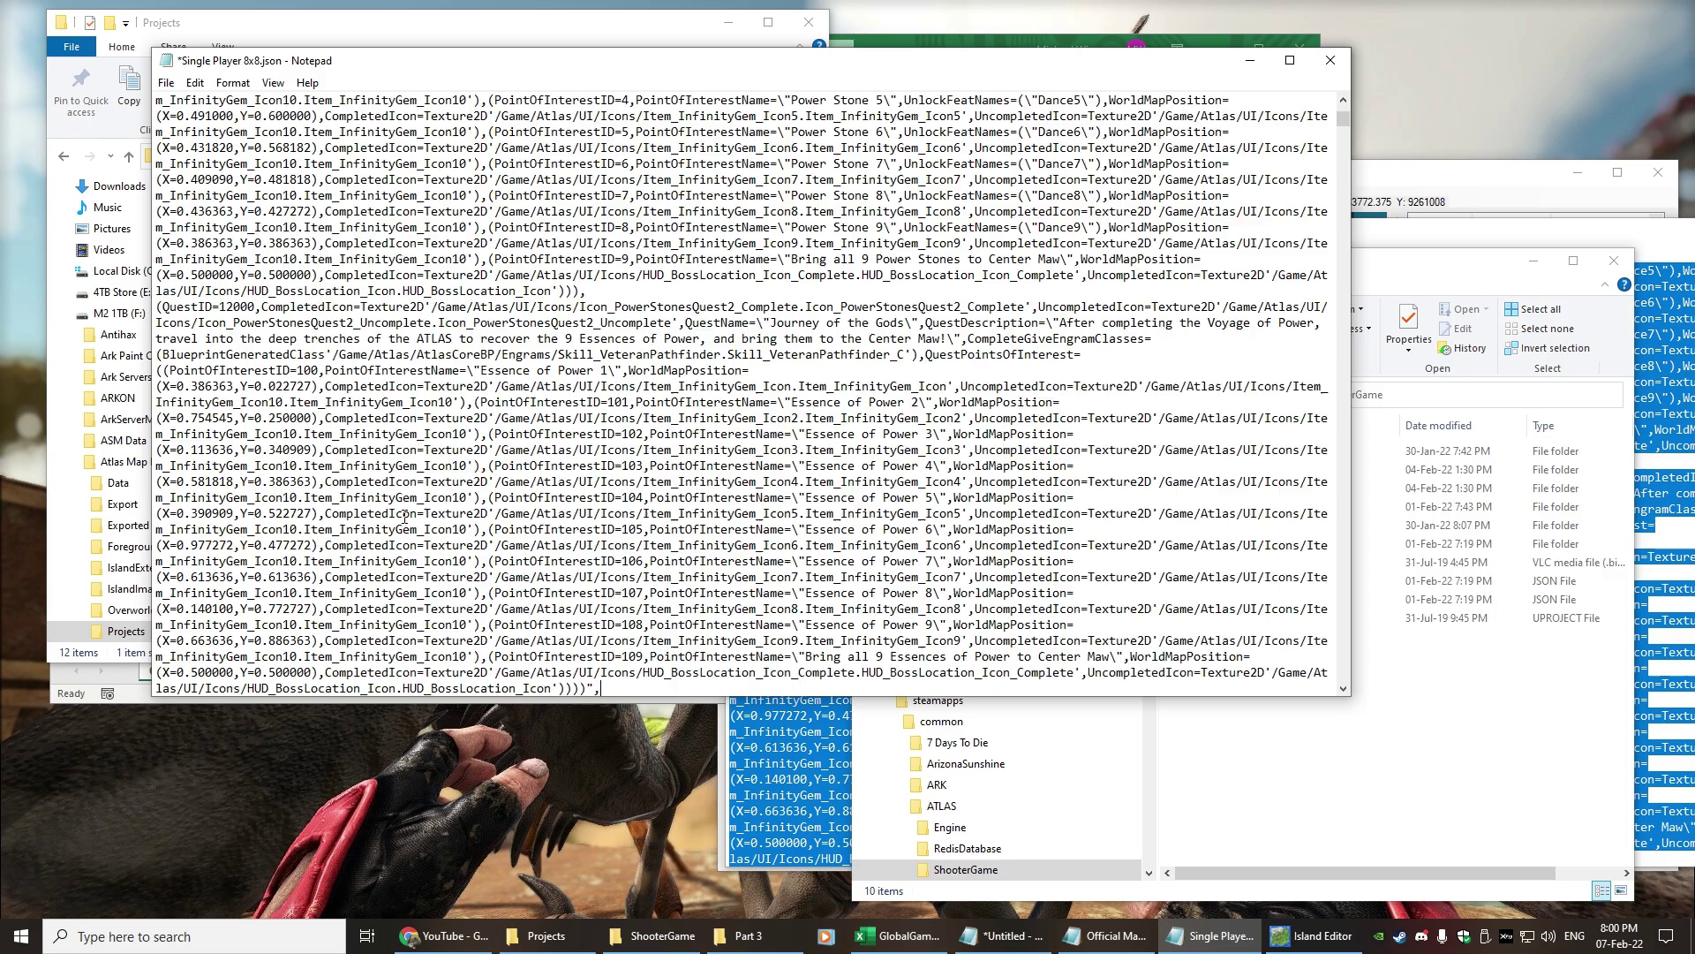
scroll(552, 509, "up", 15)
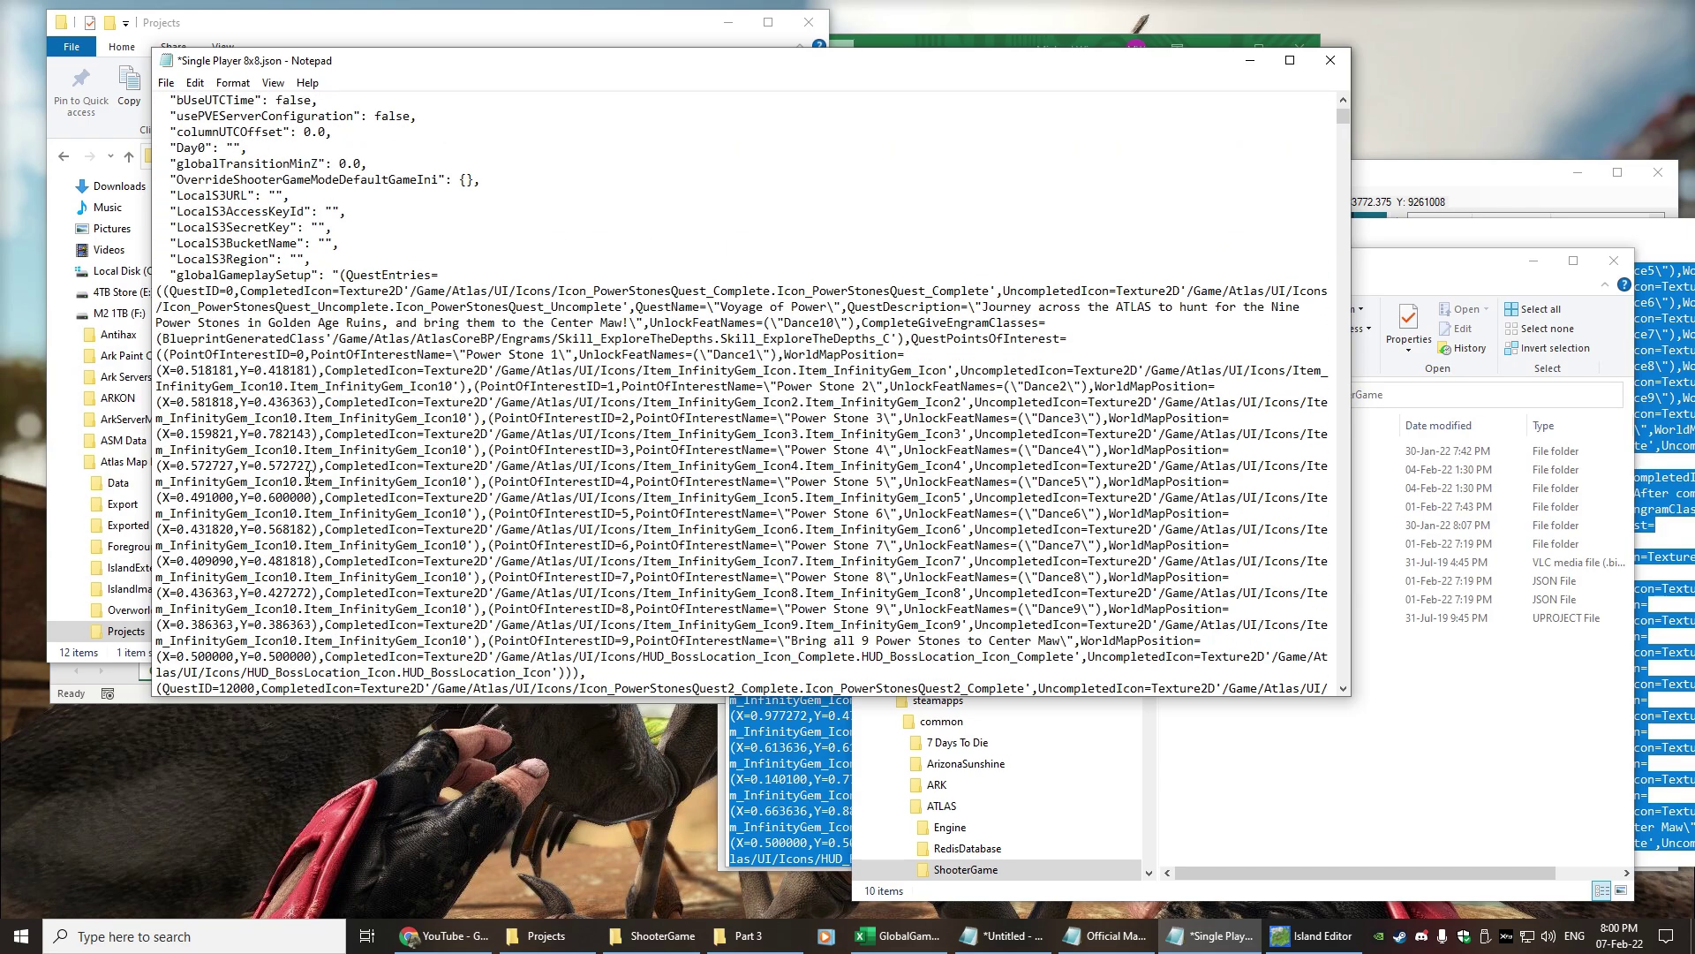
scroll(262, 411, "down", 7)
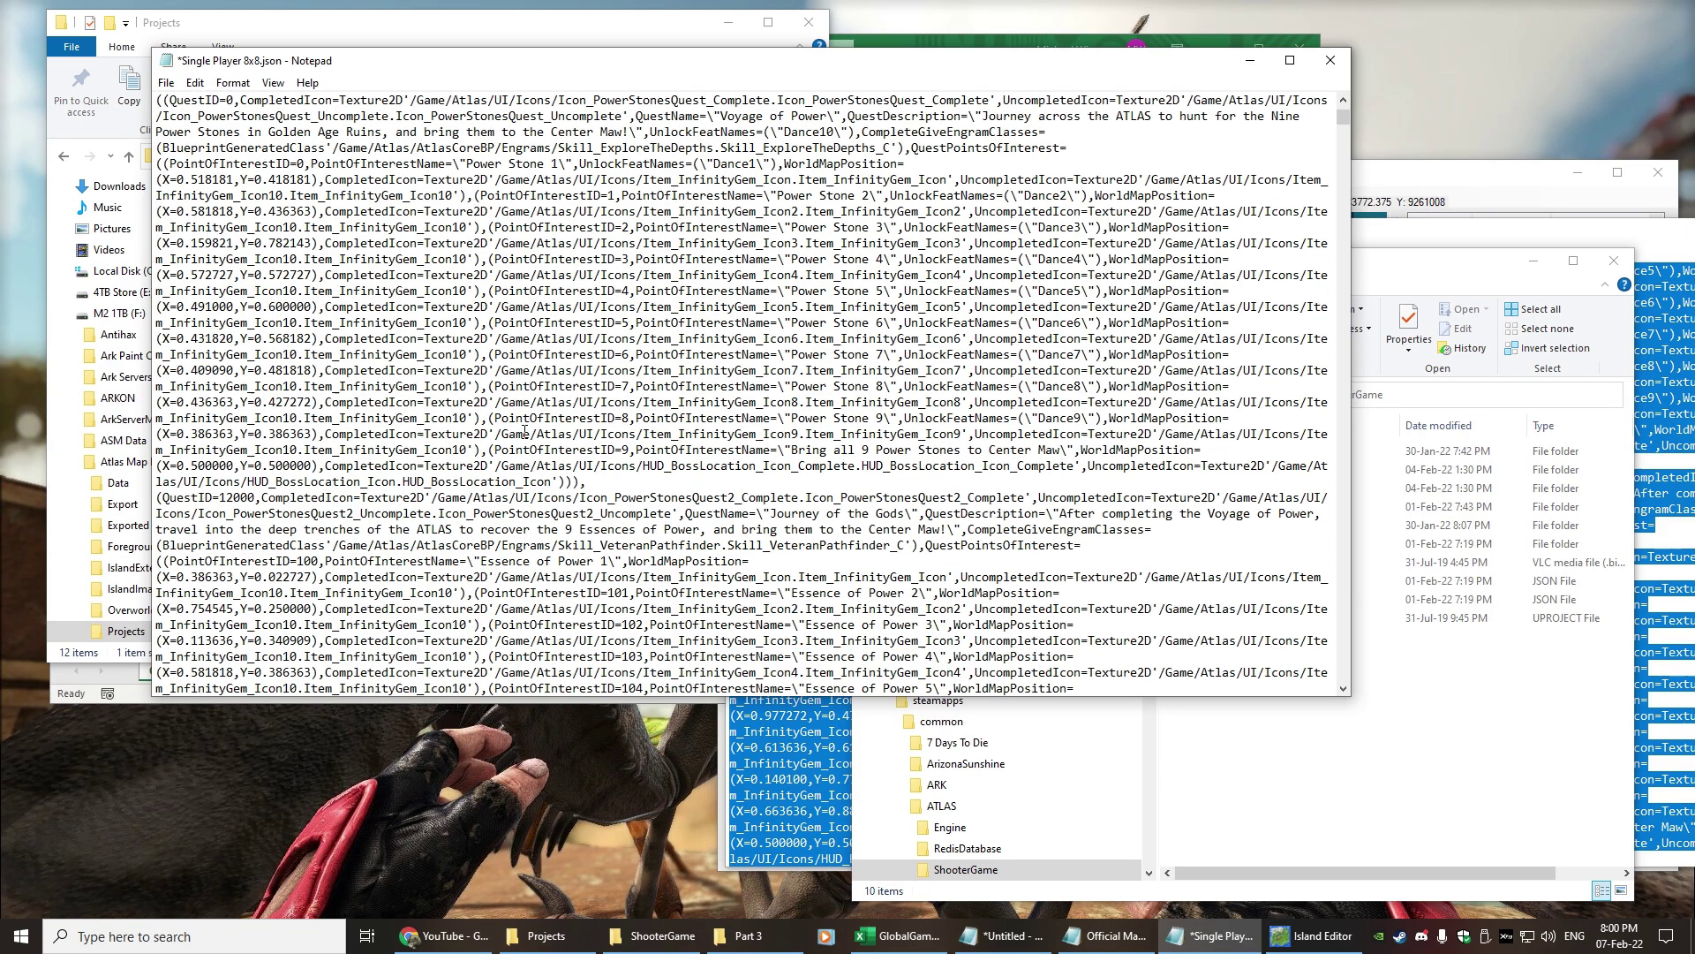
key("ctrl+s")
scroll(562, 411, "down", 9)
scroll(477, 313, "up", 10)
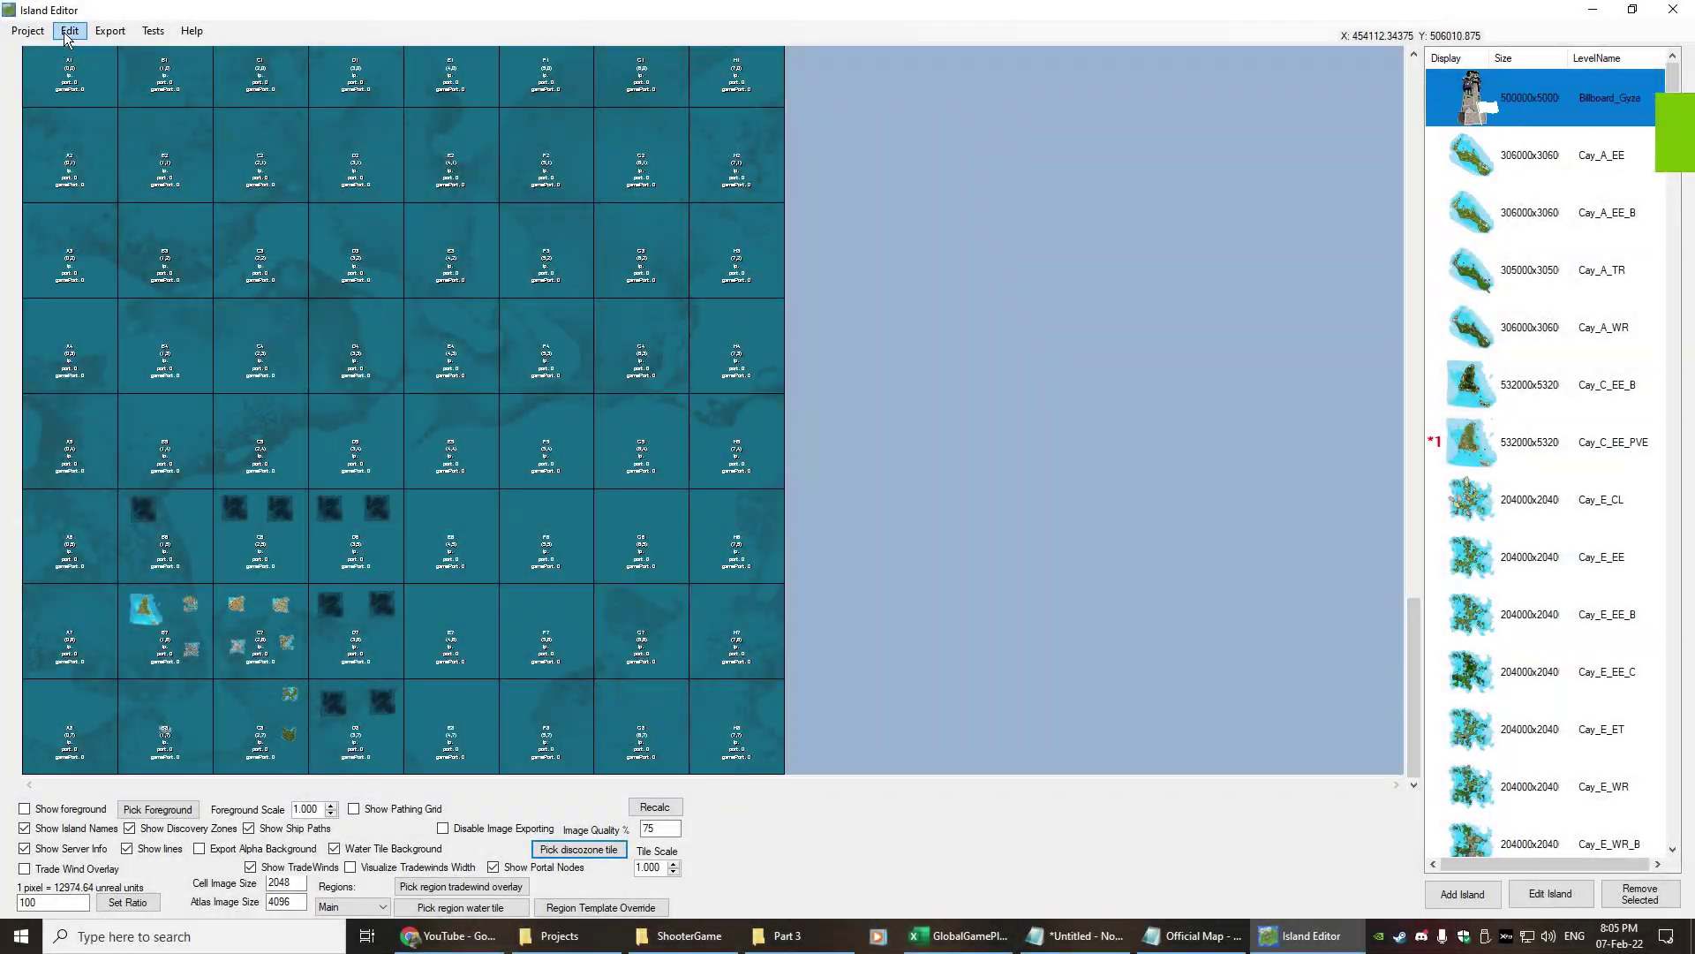
Step: Open the discovery zones editor in Island Editor, enlarge the reference screenshot's zone table, and move the editor window clear of it
left_click(66, 36)
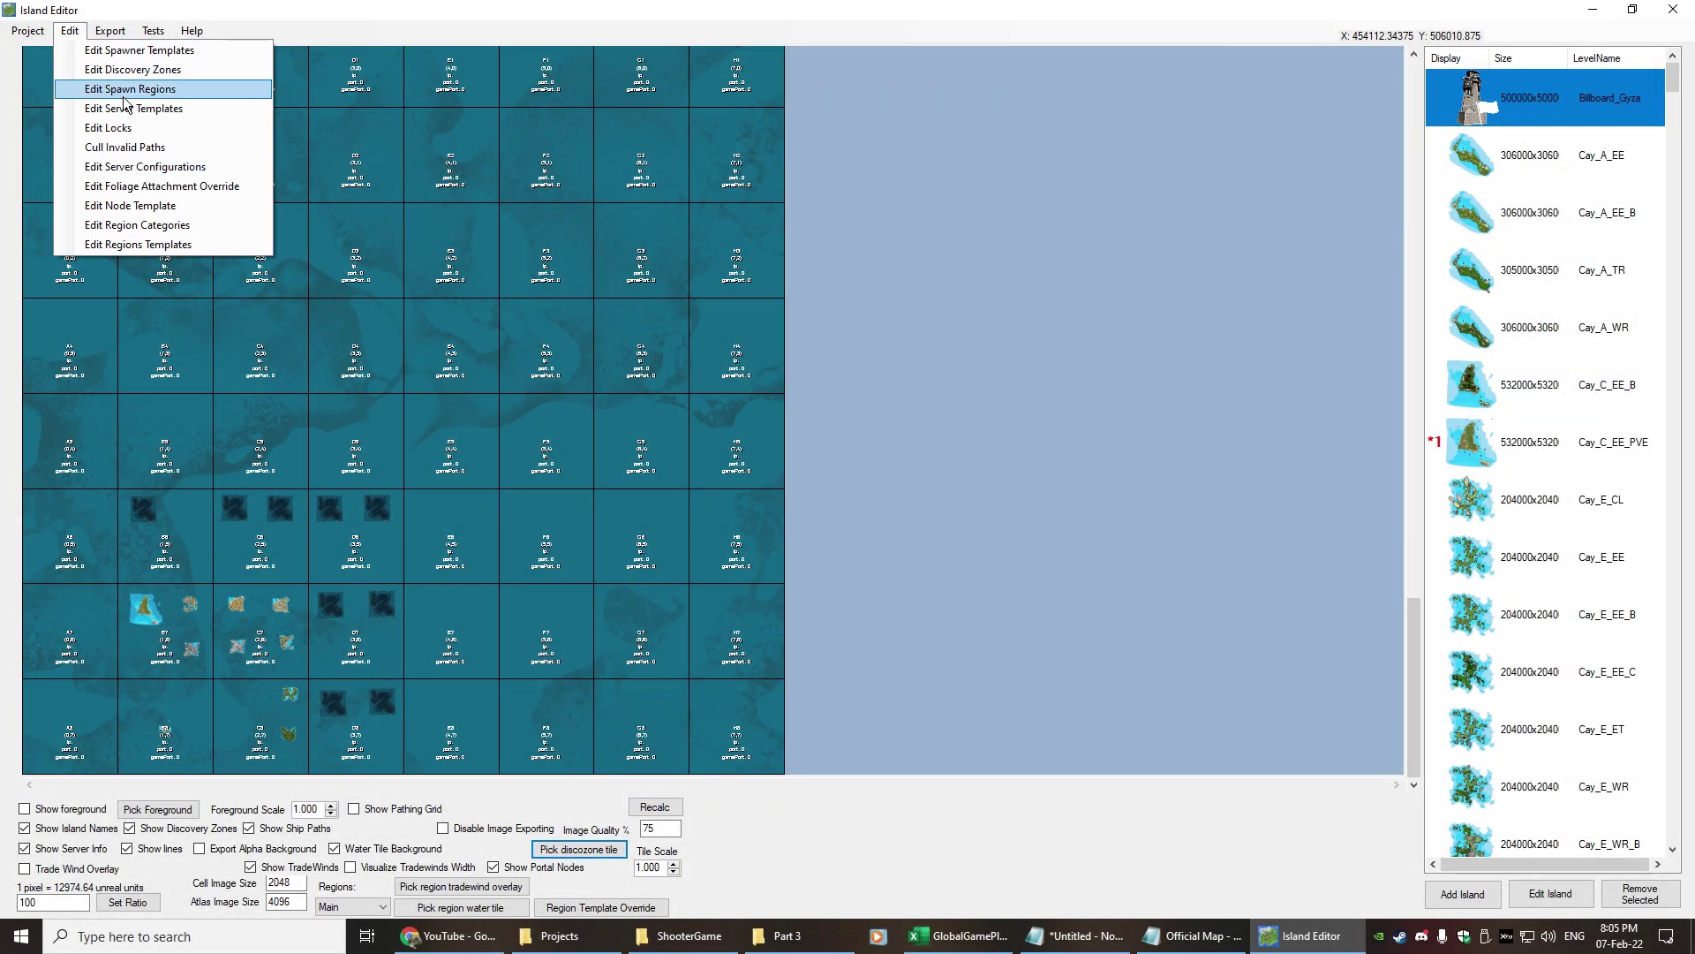
left_click(123, 68)
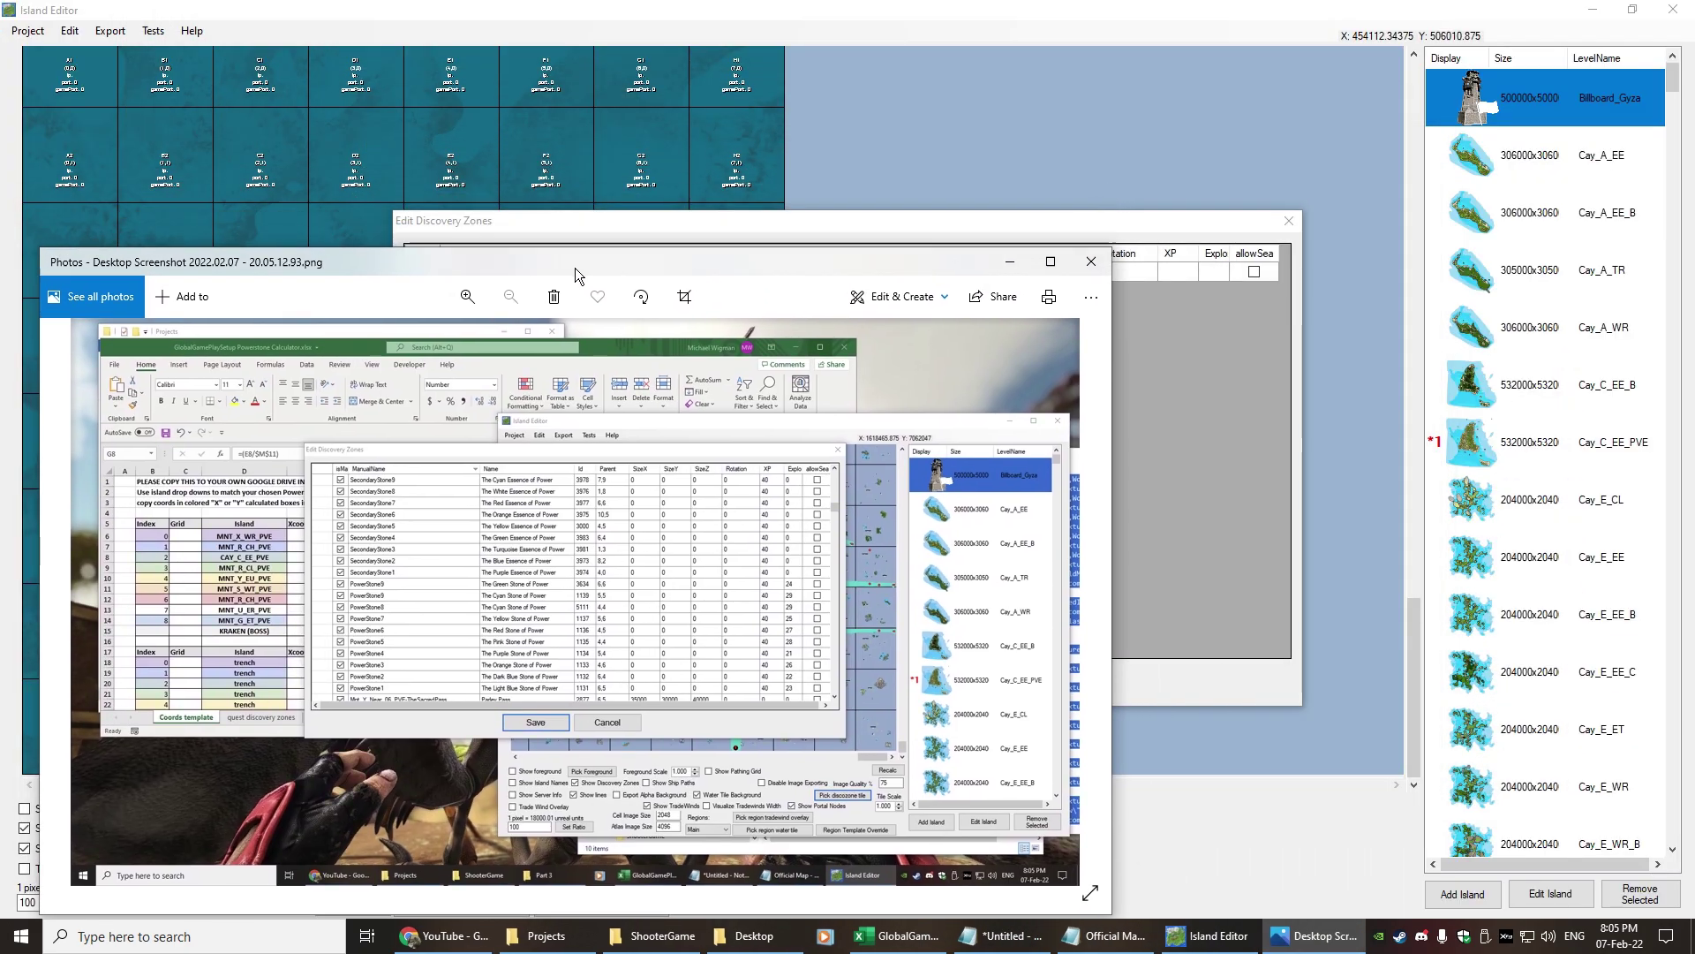
left_click_drag(574, 274, 556, 349)
key("ctrl+plus")
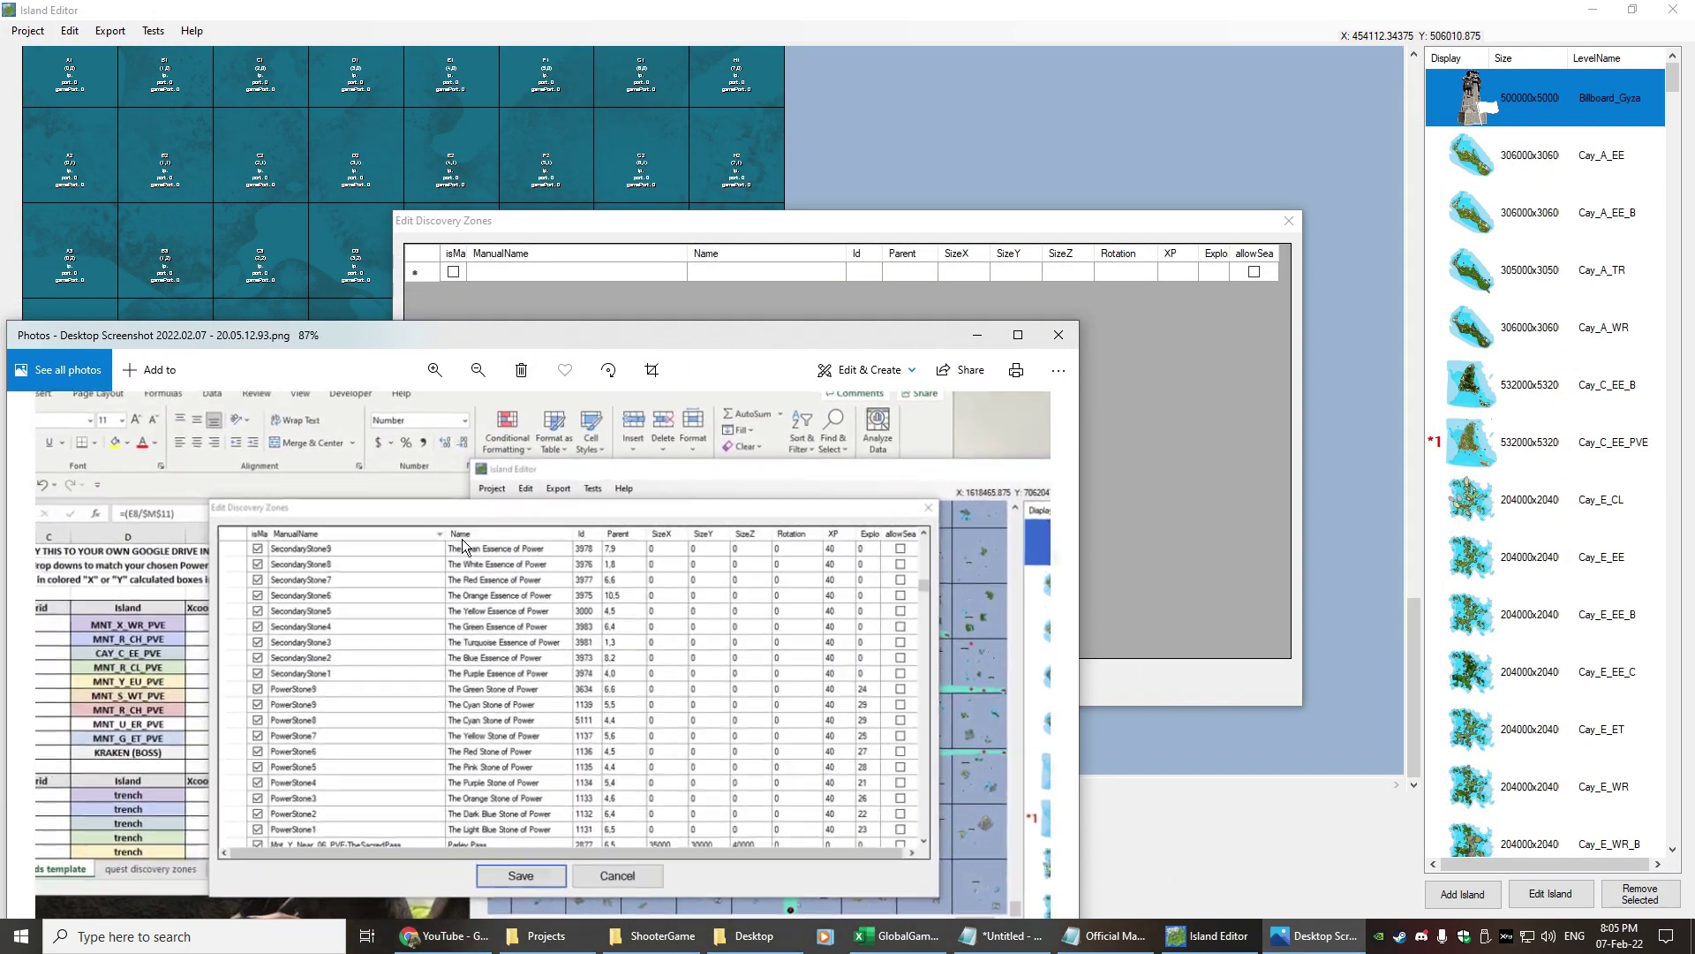
left_click_drag(607, 231, 825, 83)
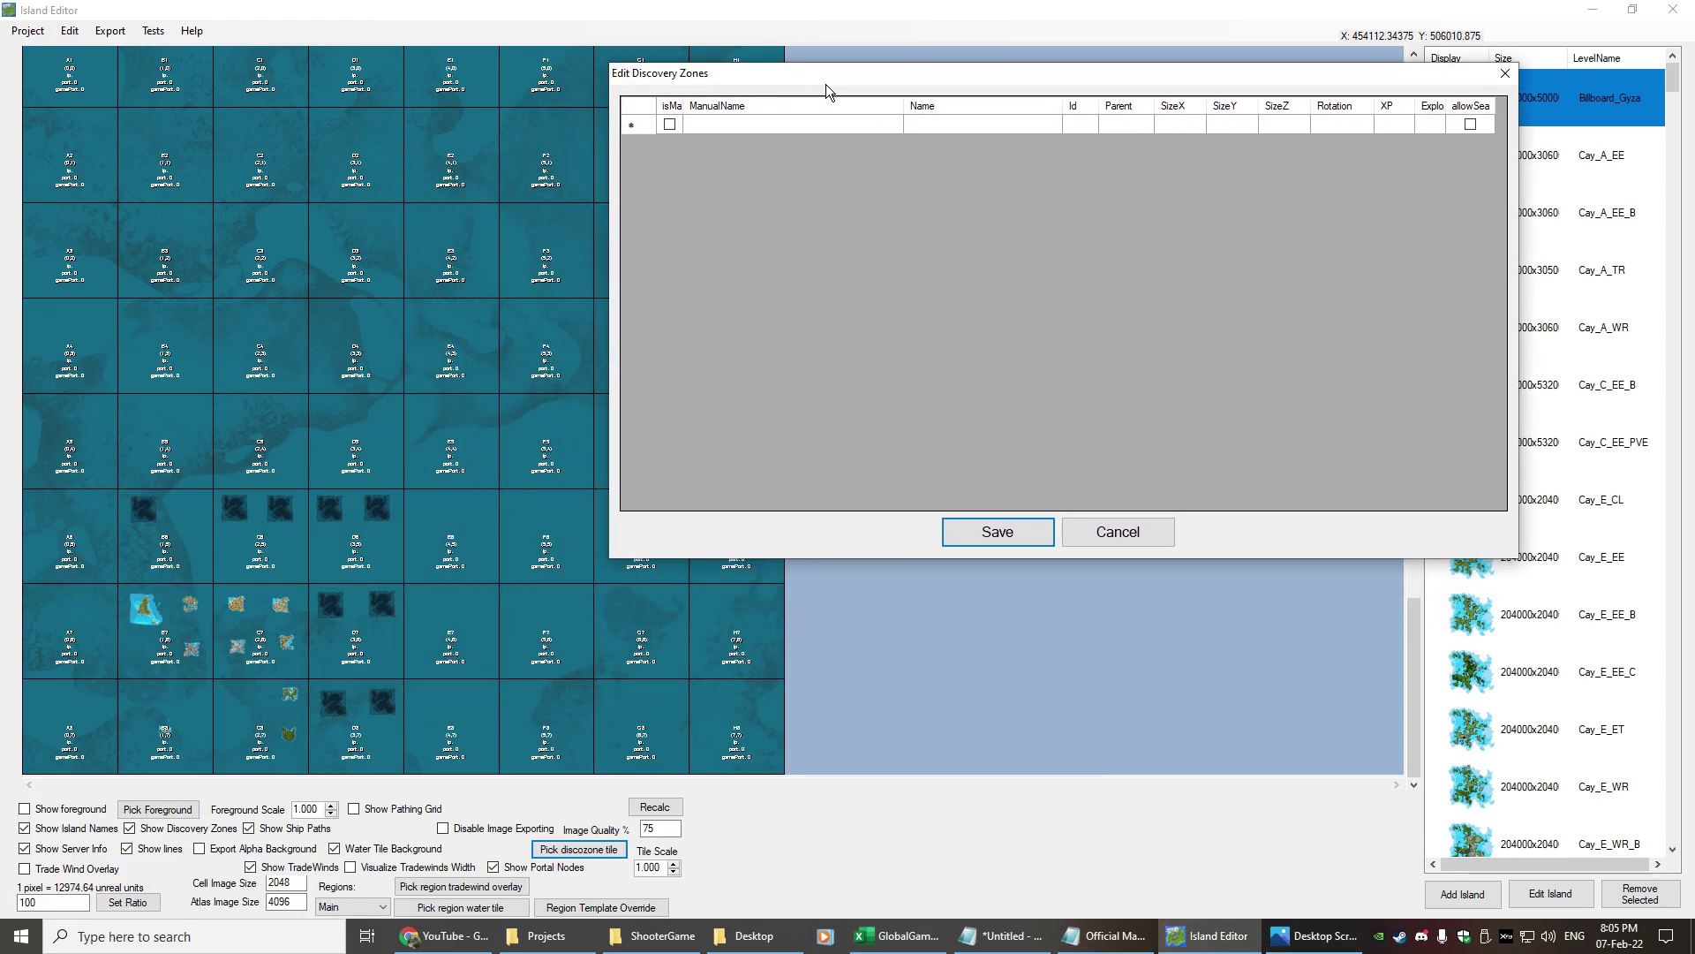
Step: Bring up the reference screenshot of the discovery zones and switch to the Desktop folder
left_click(1279, 933)
left_click(1313, 935)
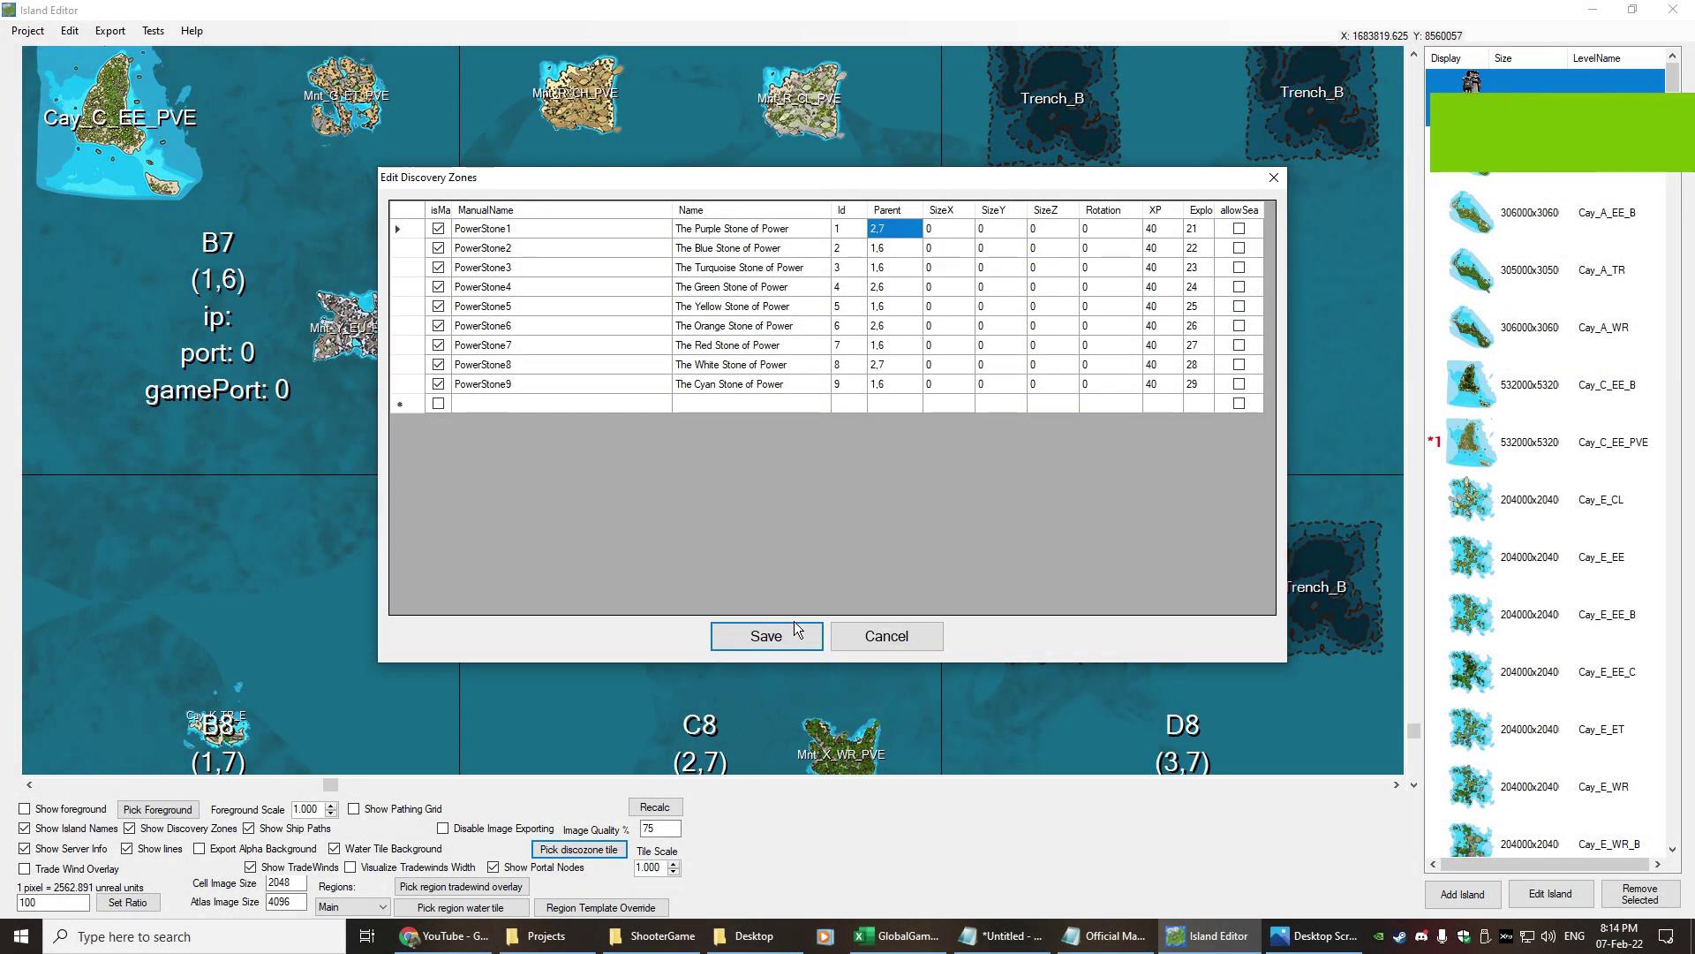
left_click(772, 943)
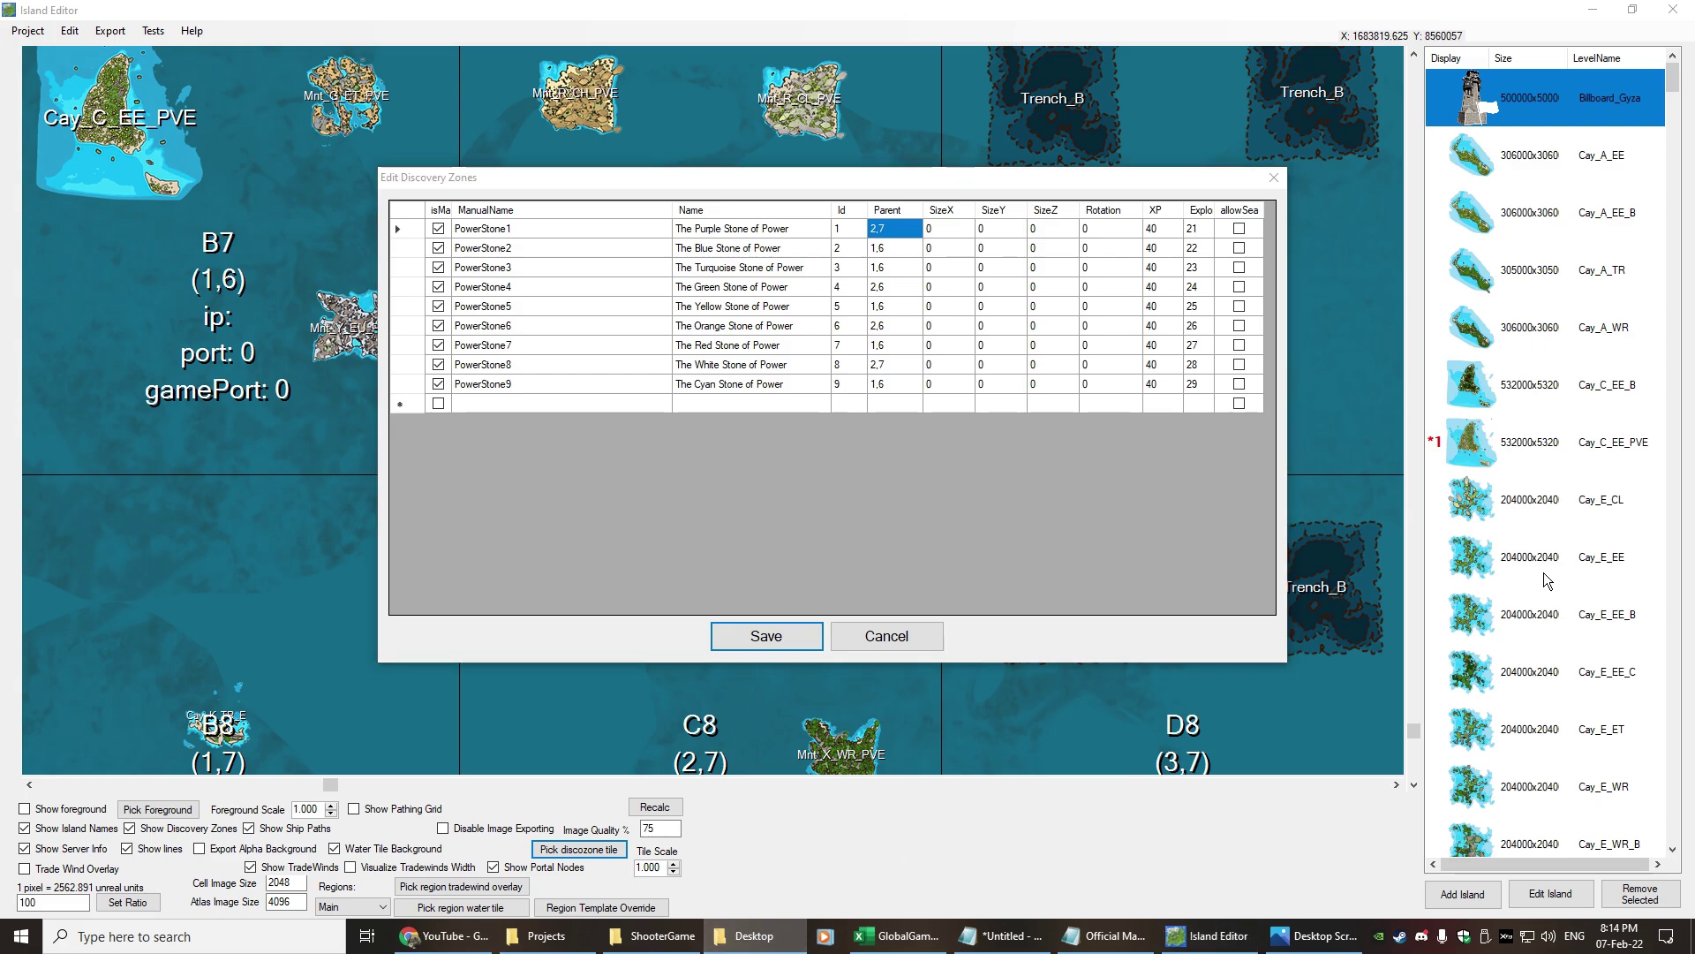